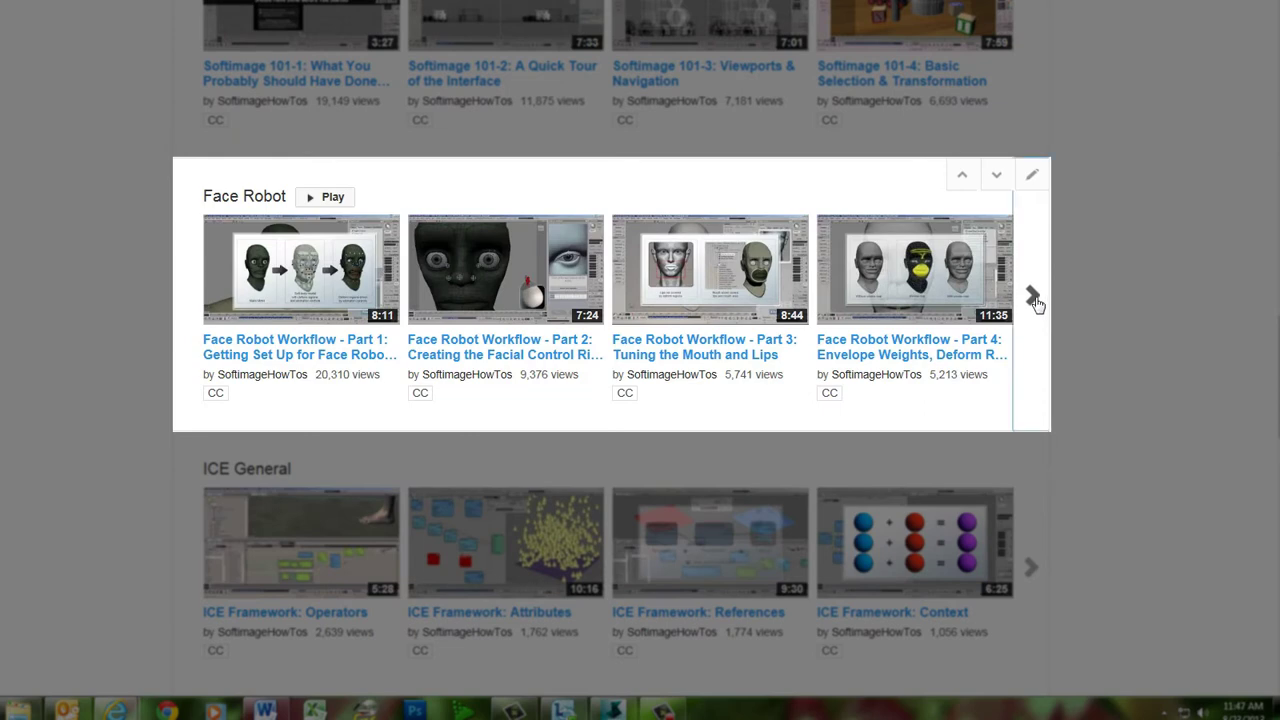
Browse the Face Robot playlist to its further workflow videos
click(1033, 298)
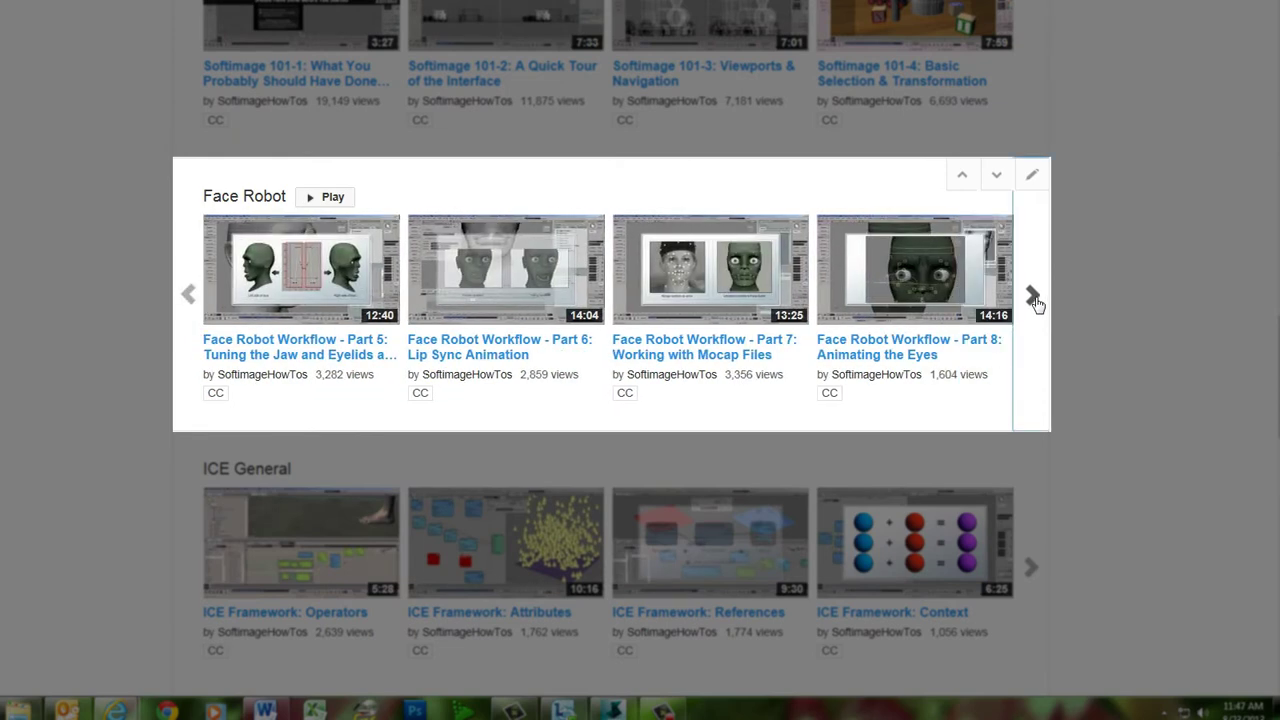
click(1034, 299)
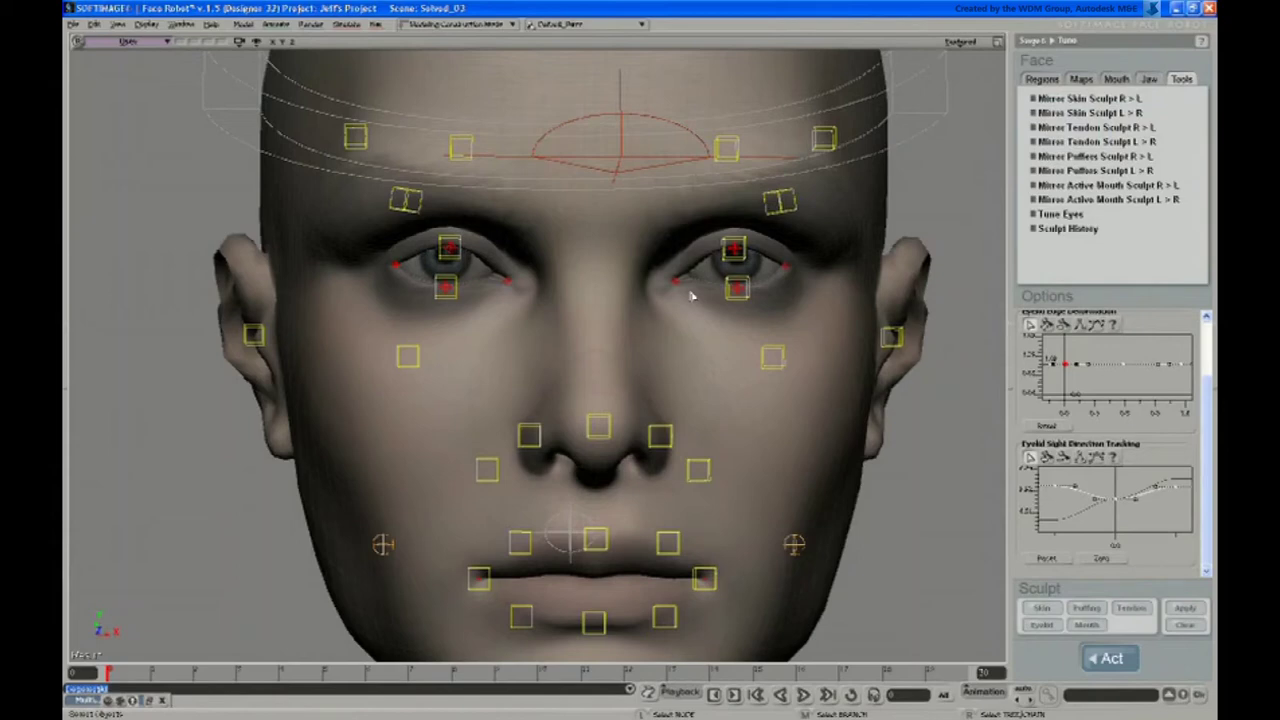
Test the skin deformation around the nose by moving the nose tip control
key(s)
middle_drag(657, 311, 642, 423)
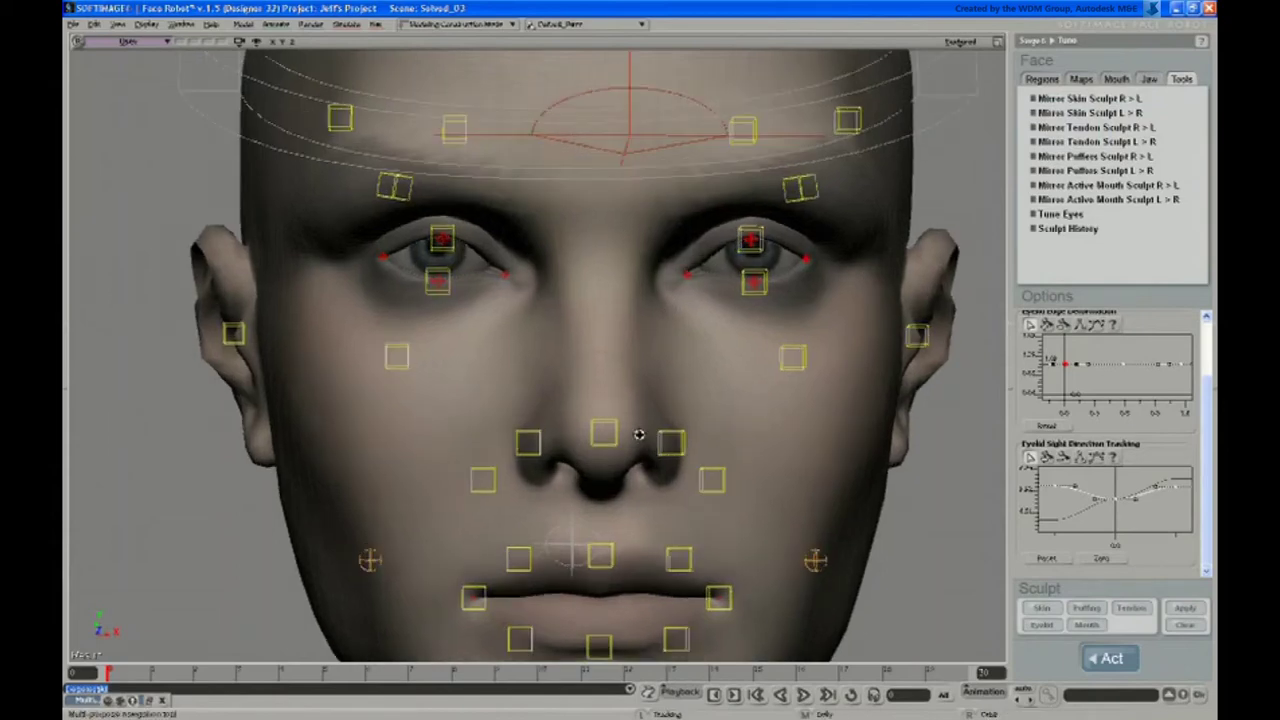
drag(624, 423, 617, 346)
middle_drag(617, 346, 610, 379)
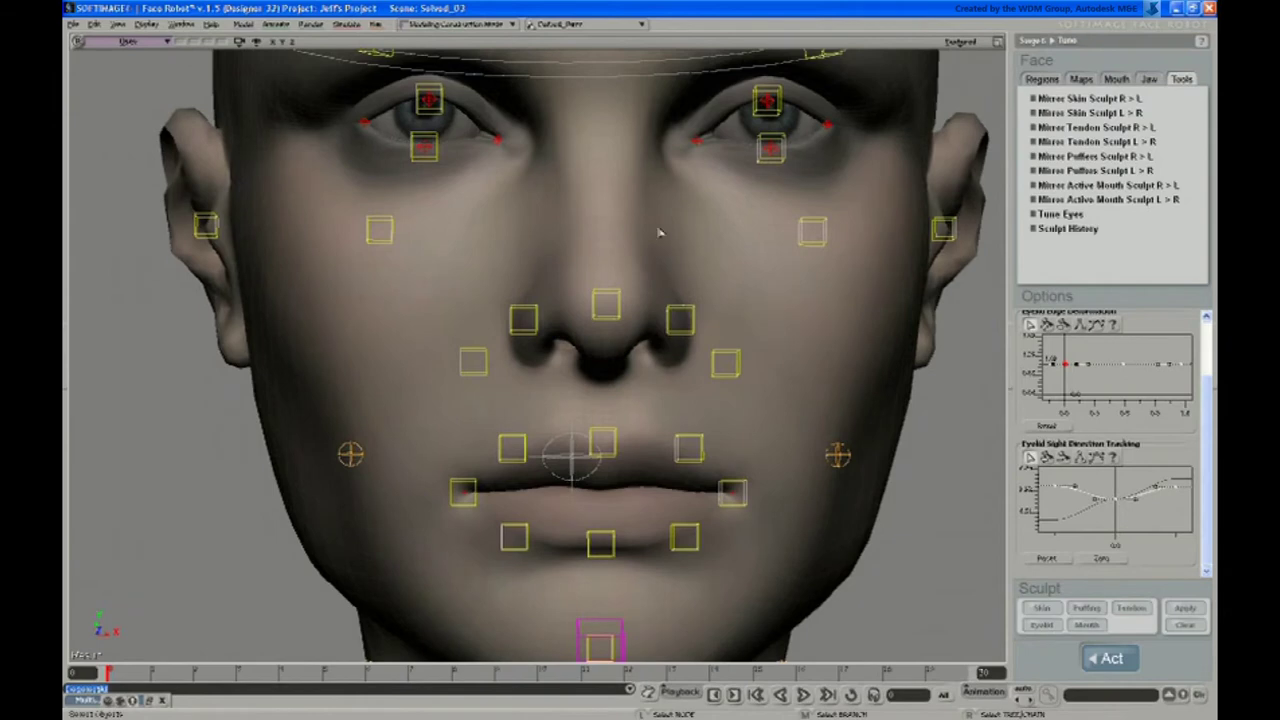
scroll(640, 380, up, 2)
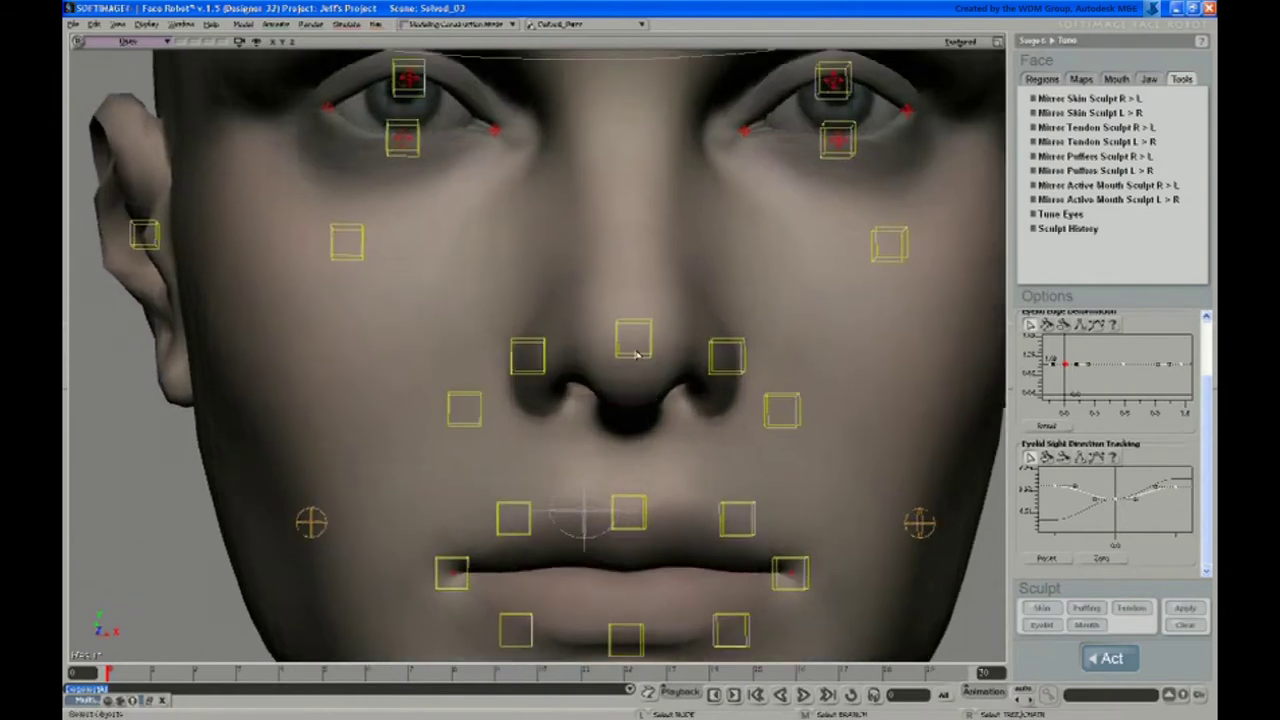
click(647, 352)
key(v)
mouse_move(700, 332)
mouse_down()
mouse_move(713, 334)
mouse_move(687, 334)
mouse_move(718, 340)
mouse_move(681, 340)
mouse_move(714, 341)
mouse_up()
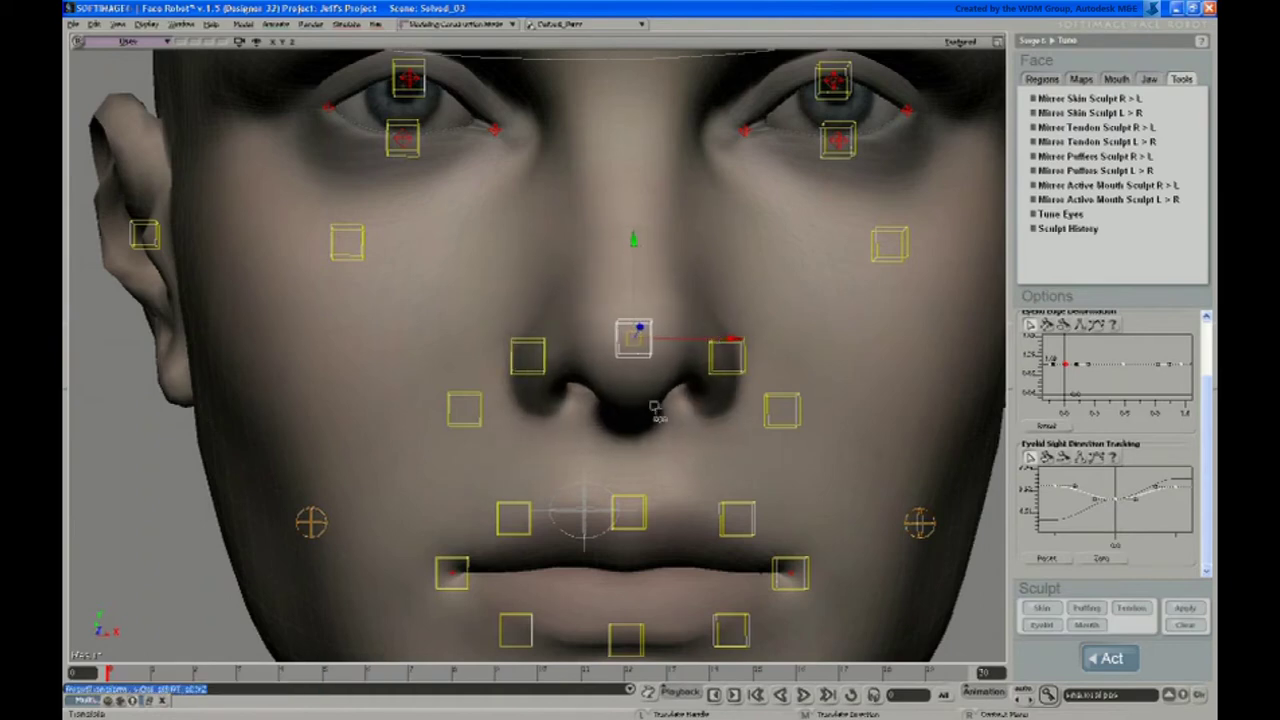
Select the face mesh and activate Envelope Weight Paint on it
key(s)
mouse_move(638, 403)
middle_down()
mouse_move(617, 437)
mouse_move(618, 402)
middle_up()
key(space)
click(638, 437)
key(s)
drag(618, 402, 614, 399)
key(w)
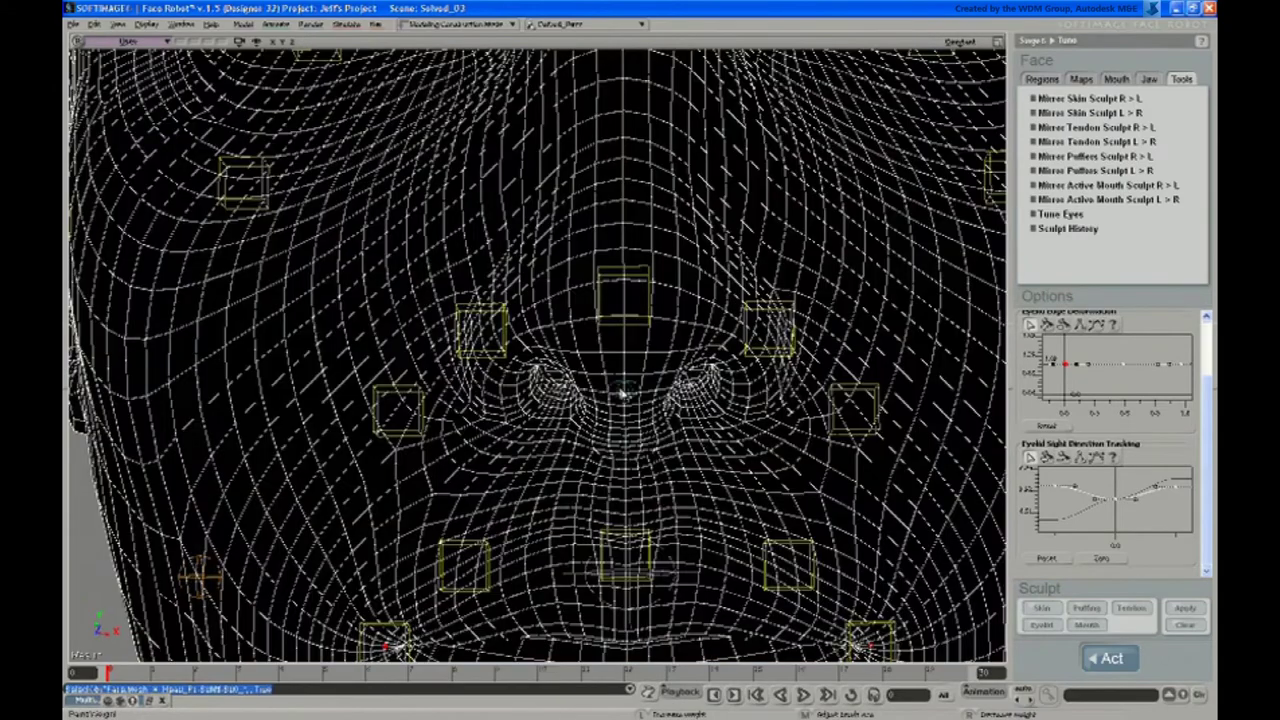
click(1084, 80)
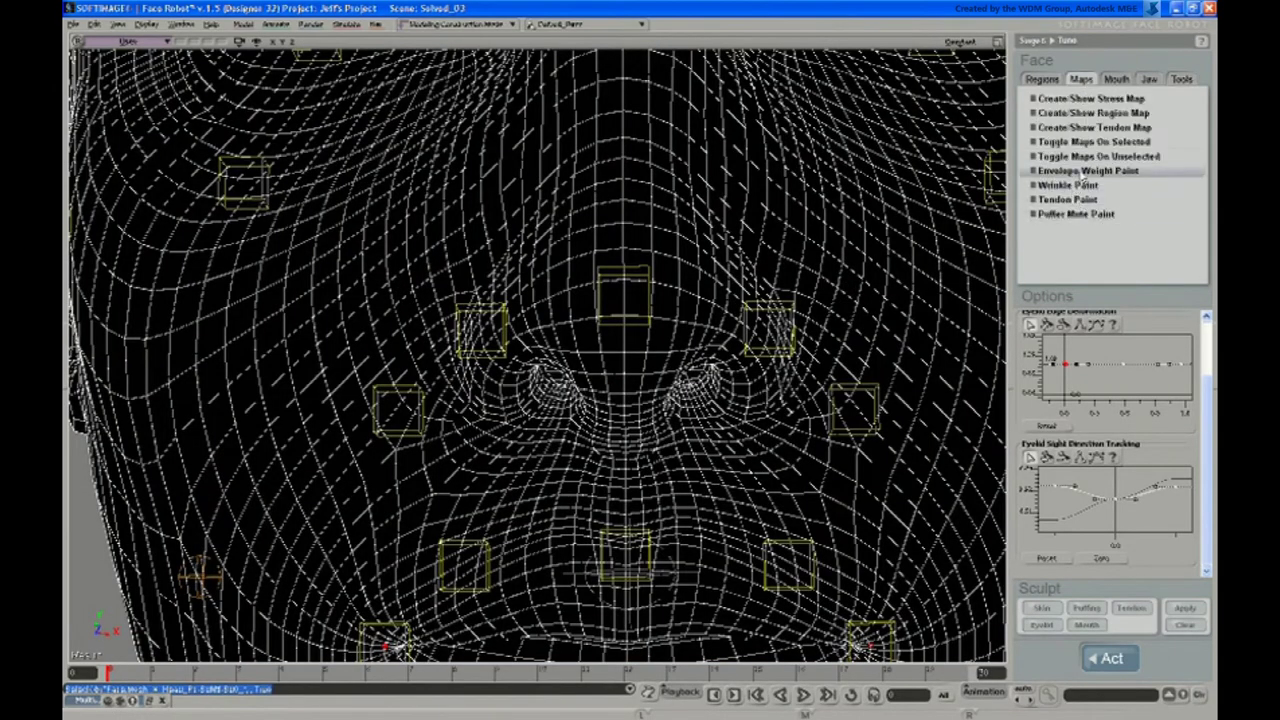
click(1084, 171)
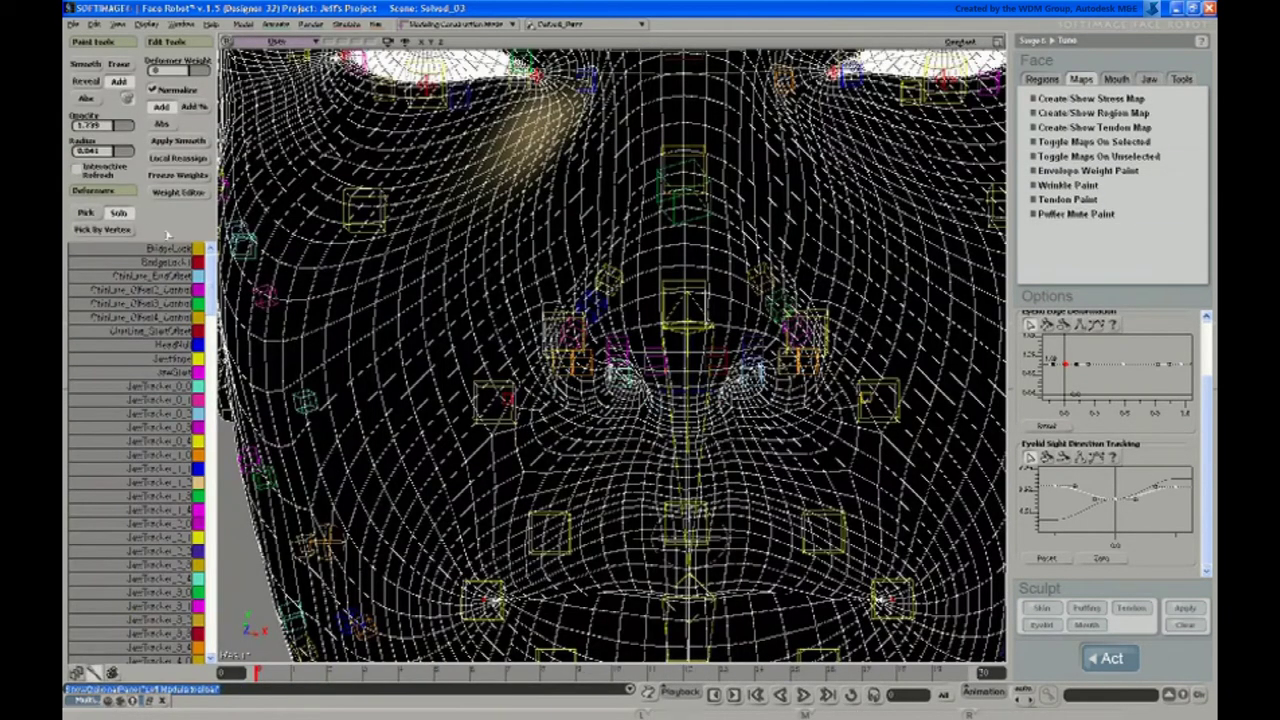
key(space)
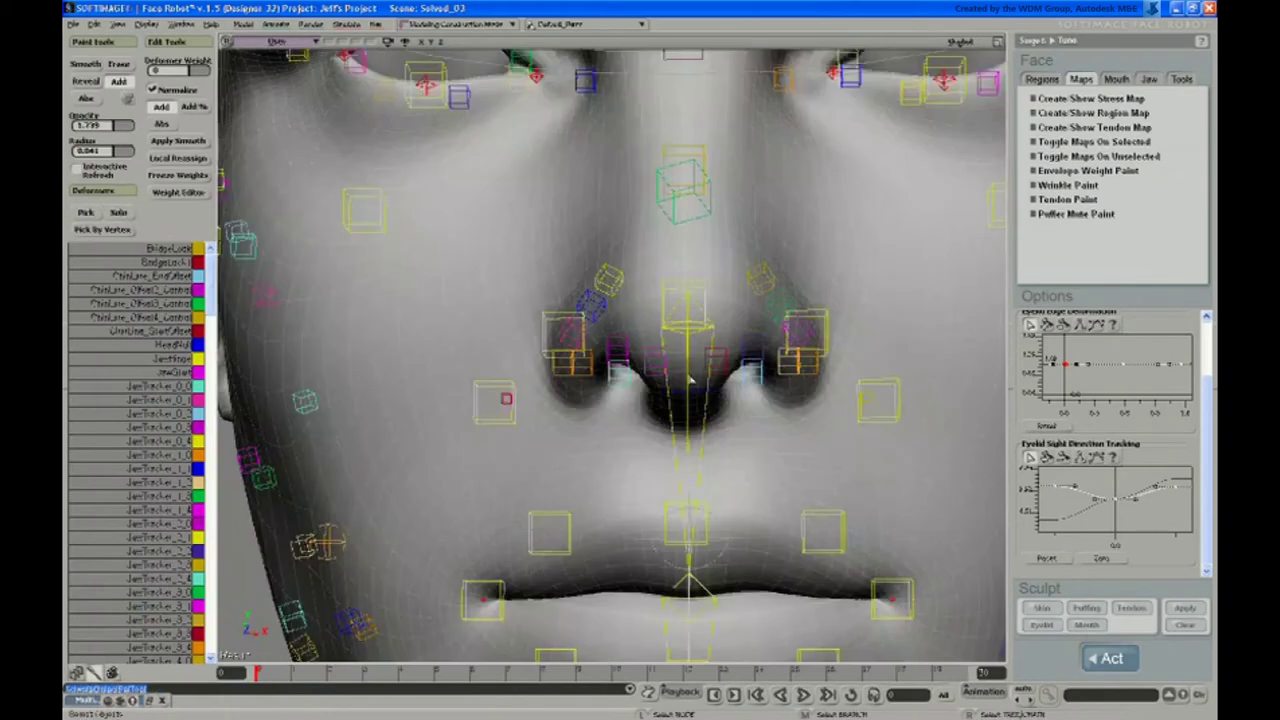
click(624, 465)
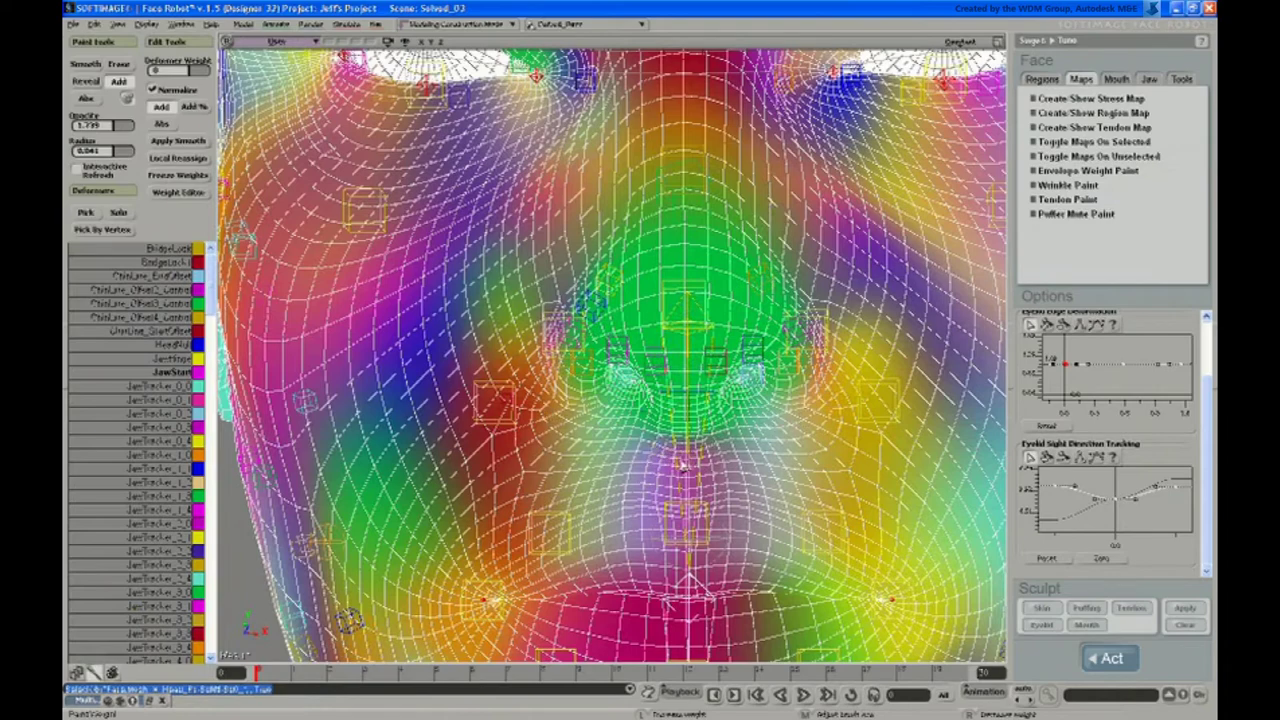
Pick the HeadNull deformer in the viewport as the one whose weights are painted
key(s)
mouse_move(689, 468)
middle_down()
mouse_move(694, 448)
mouse_move(651, 429)
middle_up()
right_drag(651, 429, 634, 449)
key(w)
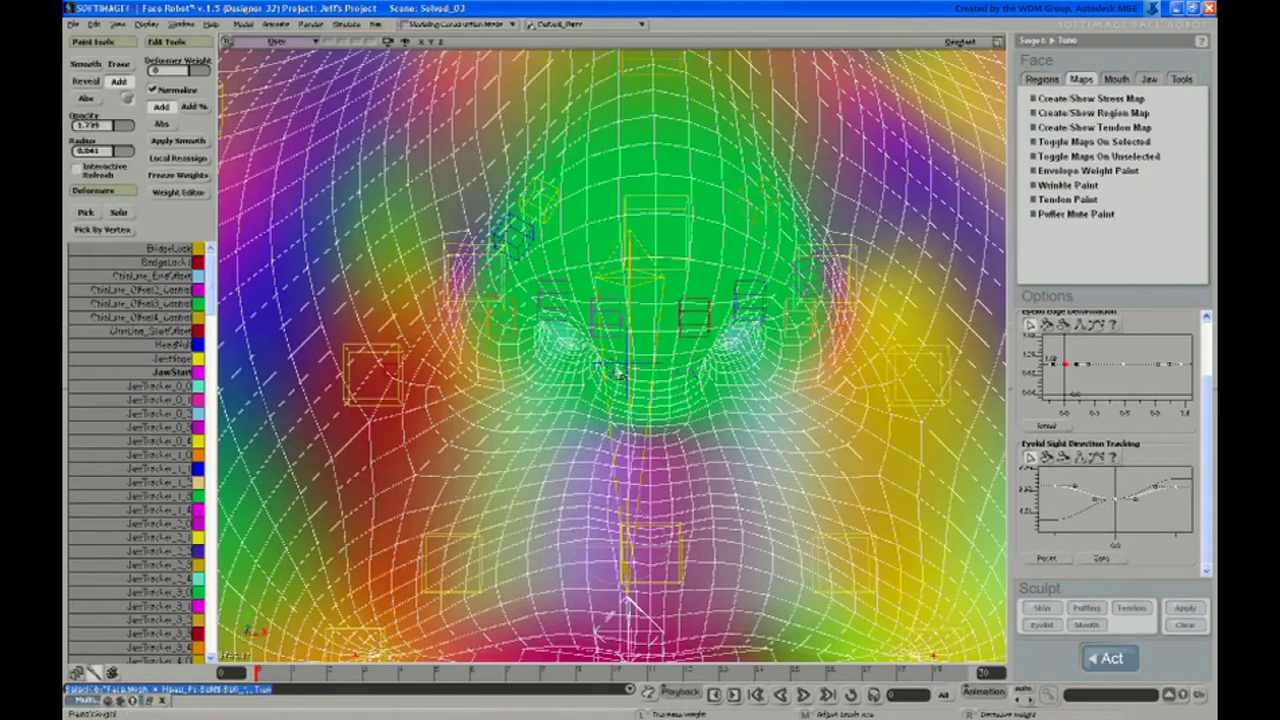
key(d)
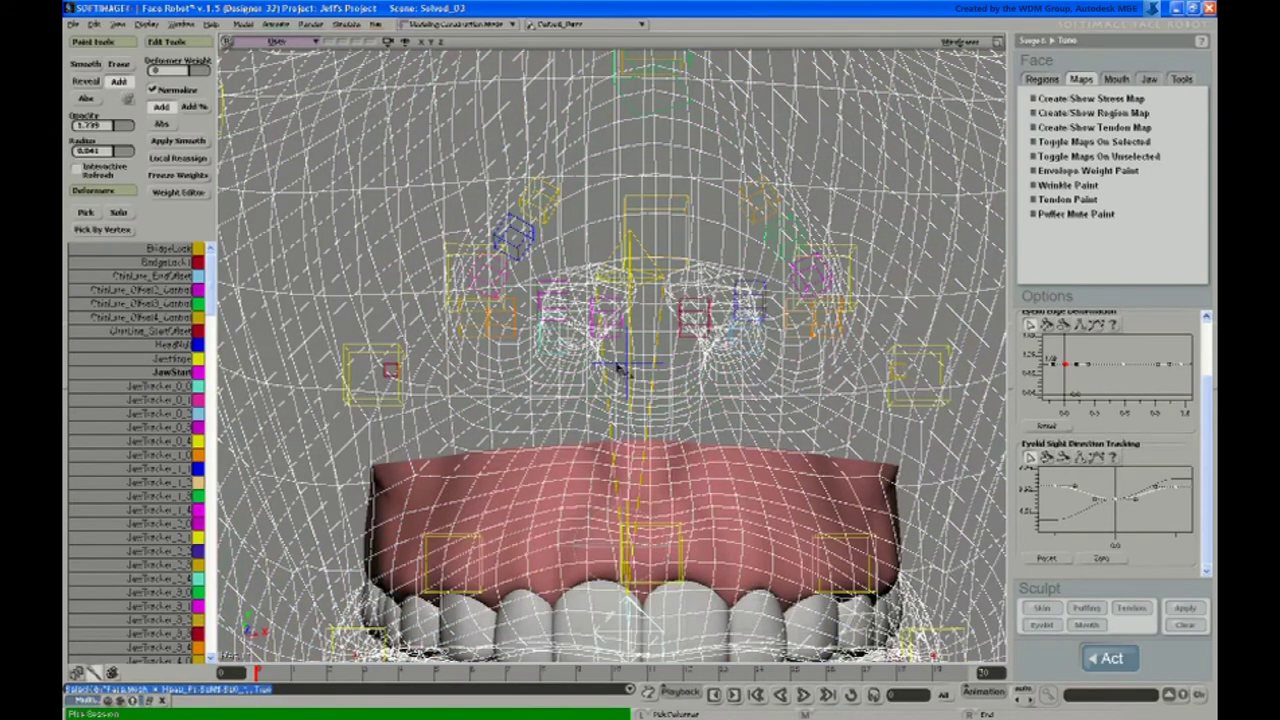
click(617, 368)
key(s)
mouse_move(620, 390)
right_down()
mouse_move(610, 381)
mouse_move(637, 385)
right_up()
middle_drag(413, 288, 613, 390)
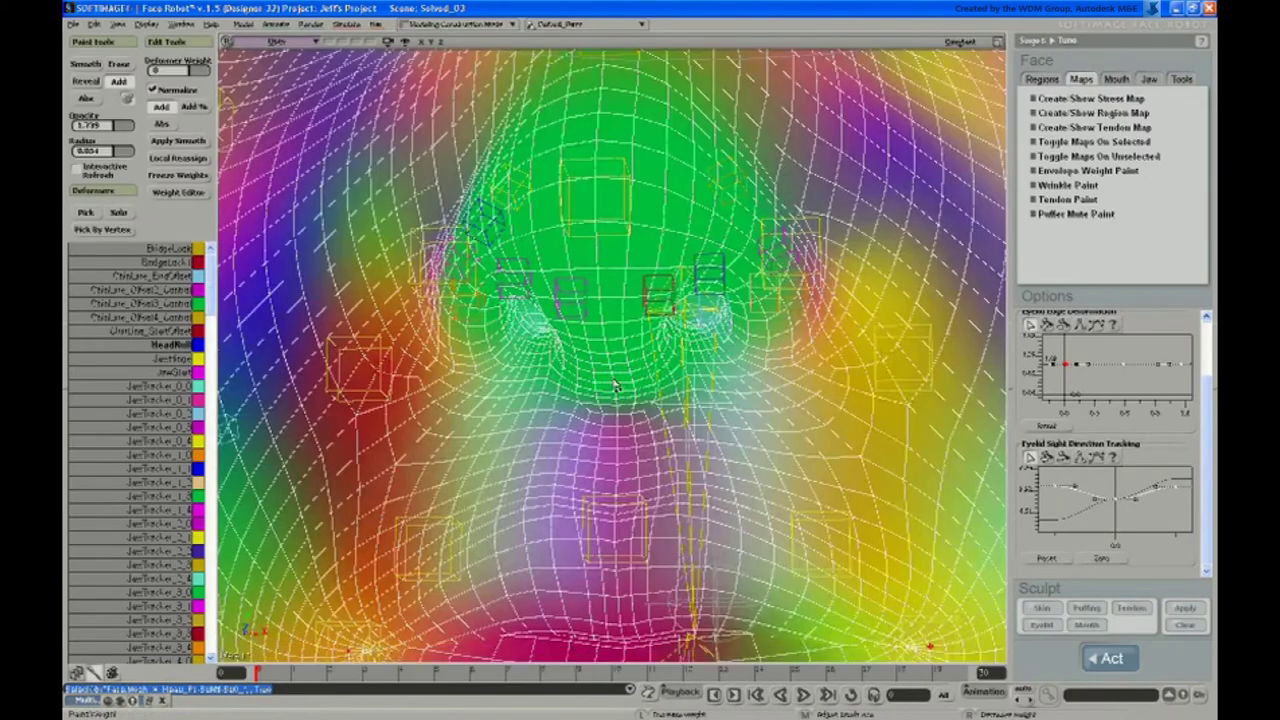
Set the brush opacity to 100 and paint HeadNull weight across the underside of the nose and both nostrils
key(s)
right_drag(640, 390, 636, 366)
drag(600, 378, 641, 377)
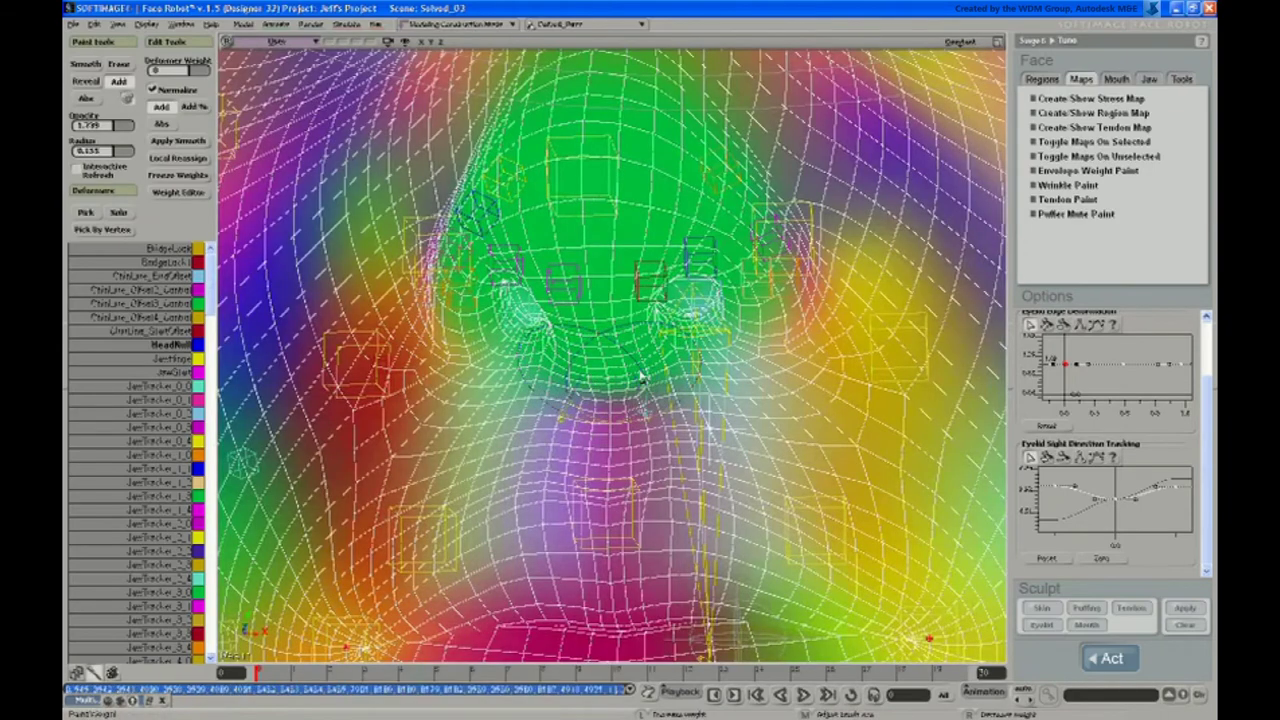
key(ctrl+w)
drag(233, 204, 262, 200)
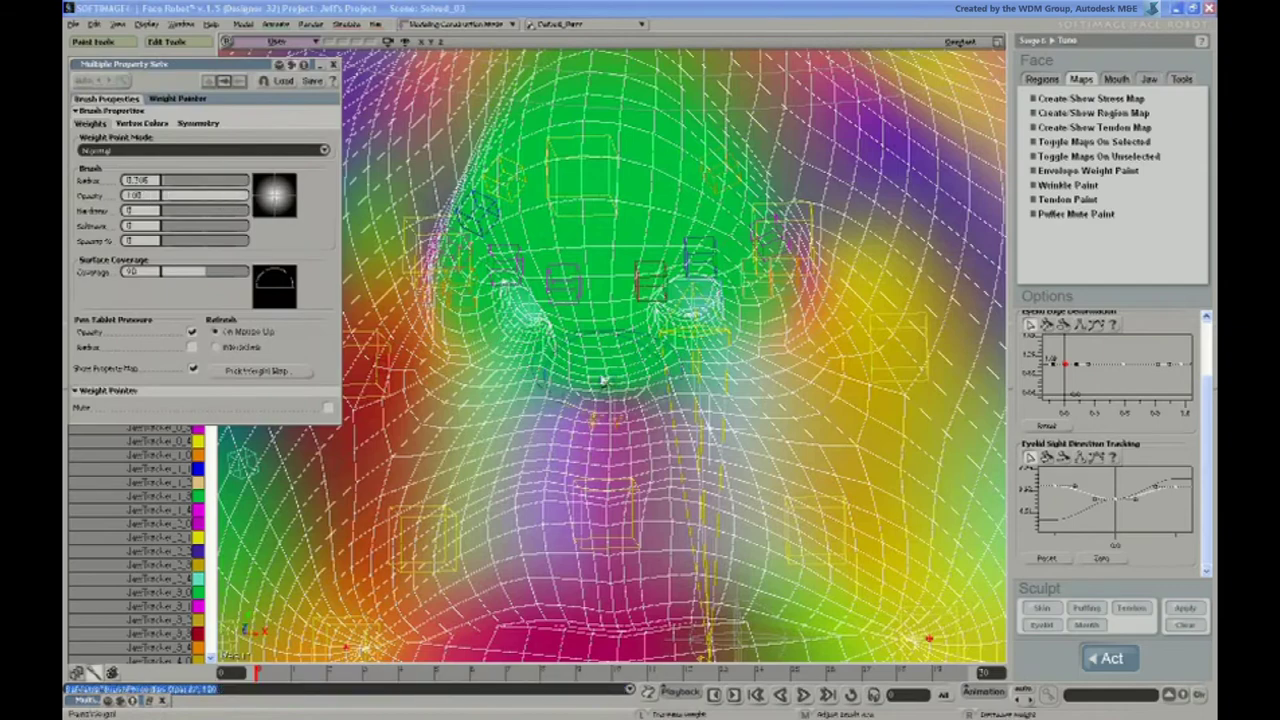
mouse_move(603, 378)
mouse_down()
mouse_move(630, 365)
mouse_move(520, 365)
mouse_move(694, 372)
mouse_up()
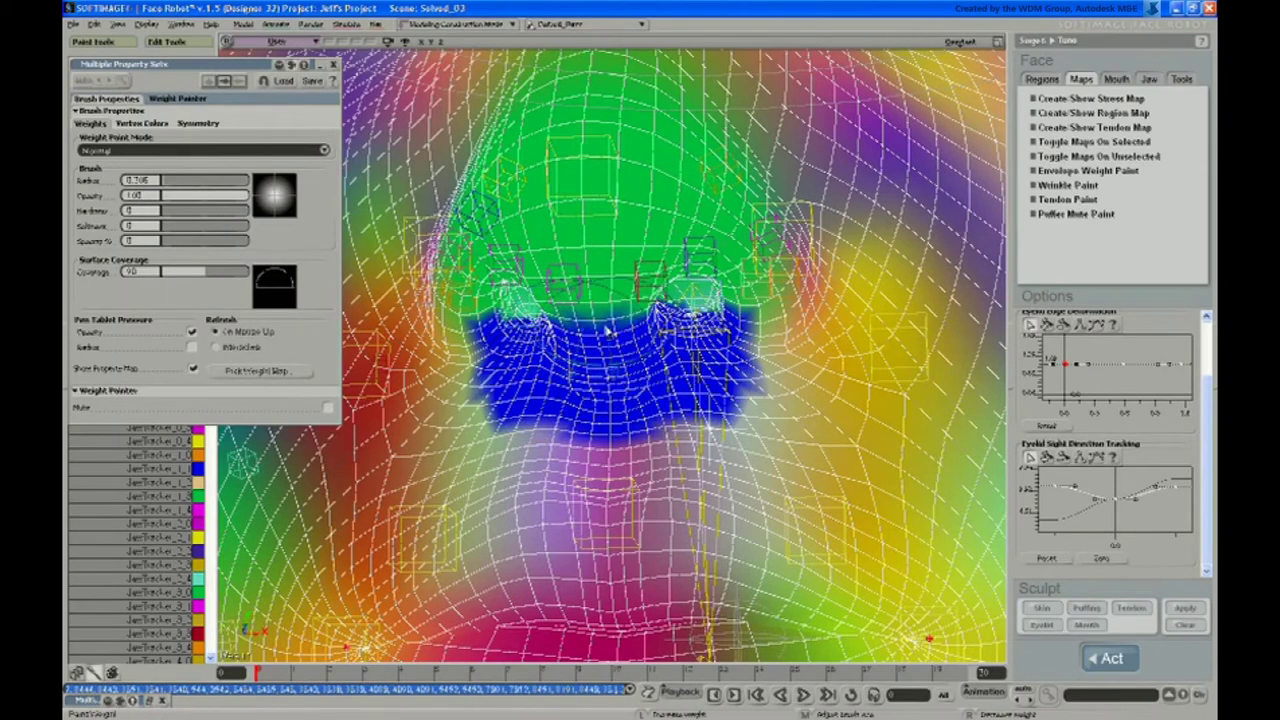
Smooth the painted HeadNull weights under the nose and check the deformation with the nose tip control
mouse_move(603, 331)
alt+mouse_down()
mouse_move(668, 337)
mouse_move(748, 408)
mouse_move(690, 425)
mouse_move(772, 455)
alt+mouse_up()
key(space)
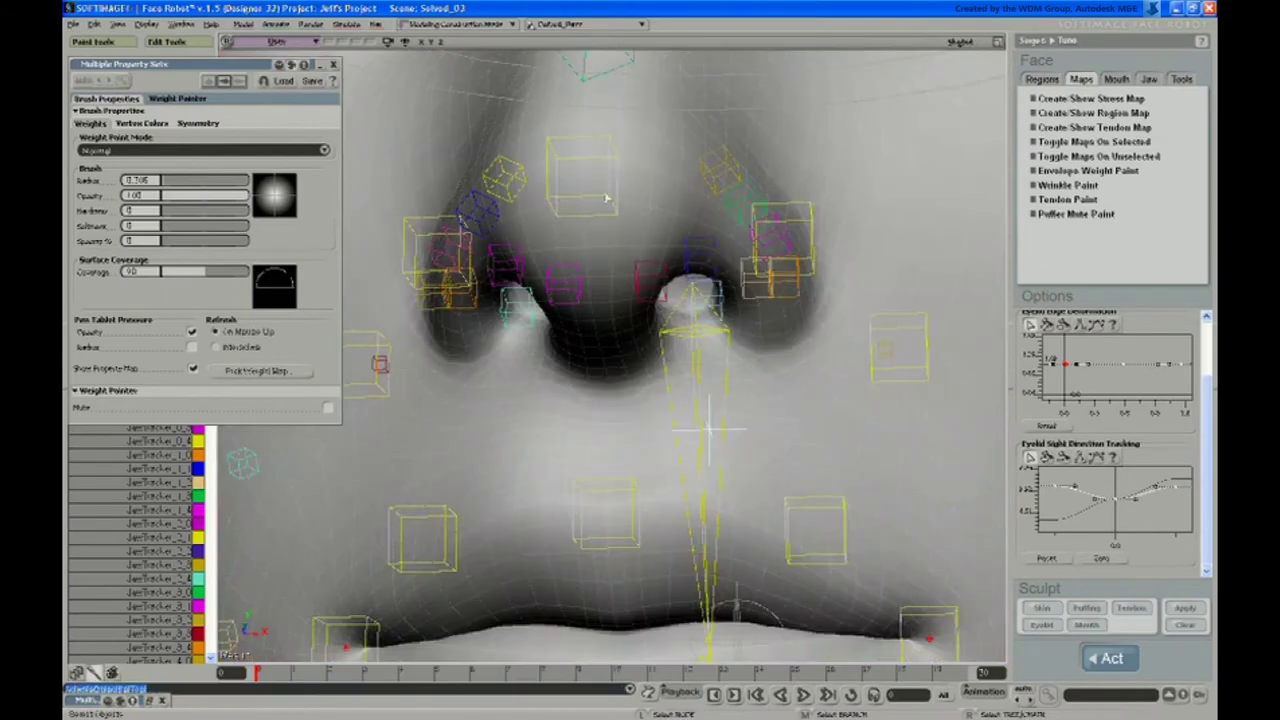
click(607, 200)
key(v)
mouse_move(640, 178)
mouse_down()
mouse_move(662, 168)
mouse_move(626, 179)
mouse_up()
key(w)
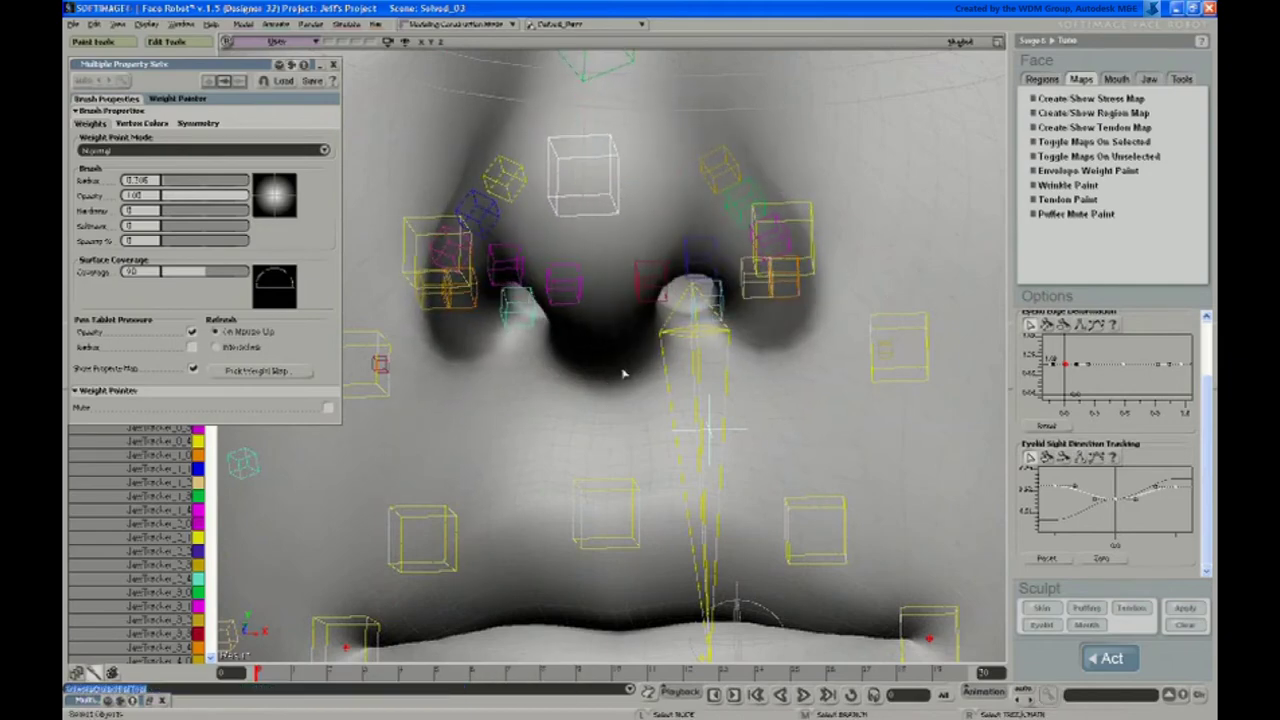
Refine the weight blend under the nose, recheck it by moving the nose tip control, and undo the test move
mouse_move(644, 346)
mouse_down()
mouse_move(676, 343)
mouse_move(667, 355)
mouse_up()
key(space)
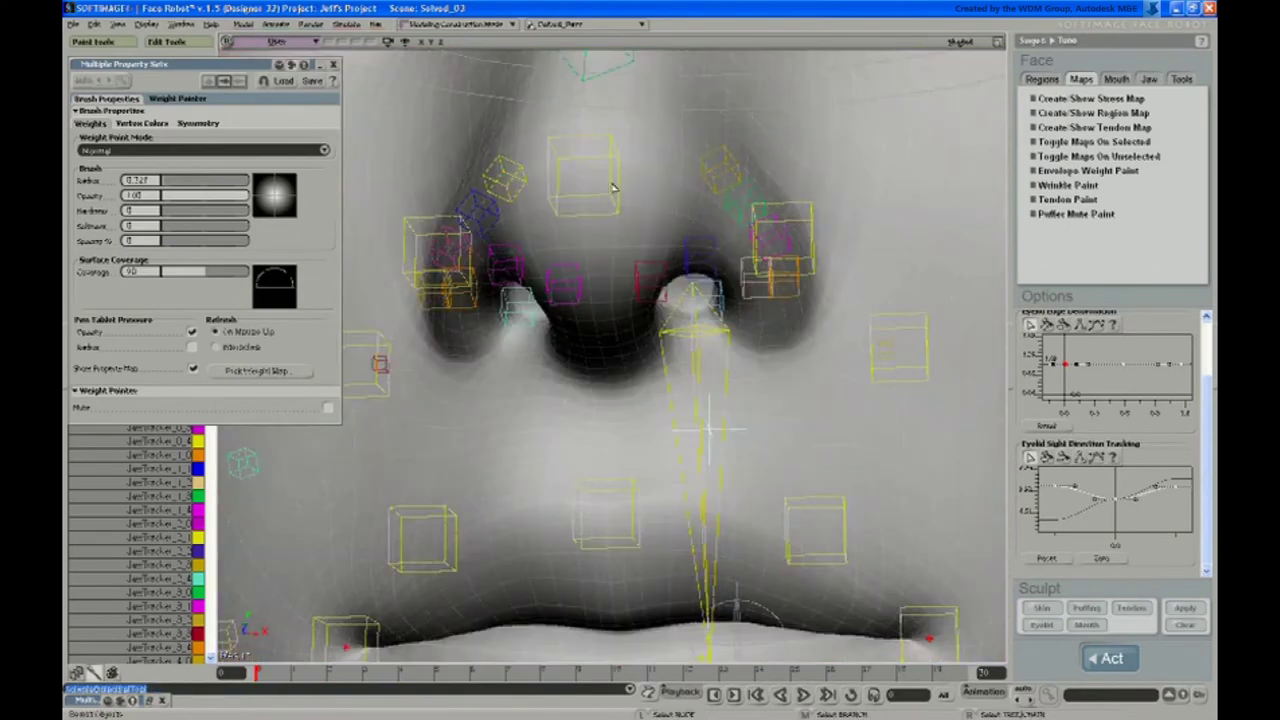
key(v)
mouse_move(625, 179)
mouse_down()
mouse_move(643, 182)
mouse_move(632, 184)
mouse_up()
key(ctrl+z)
key(space)
click(606, 417)
key(w)
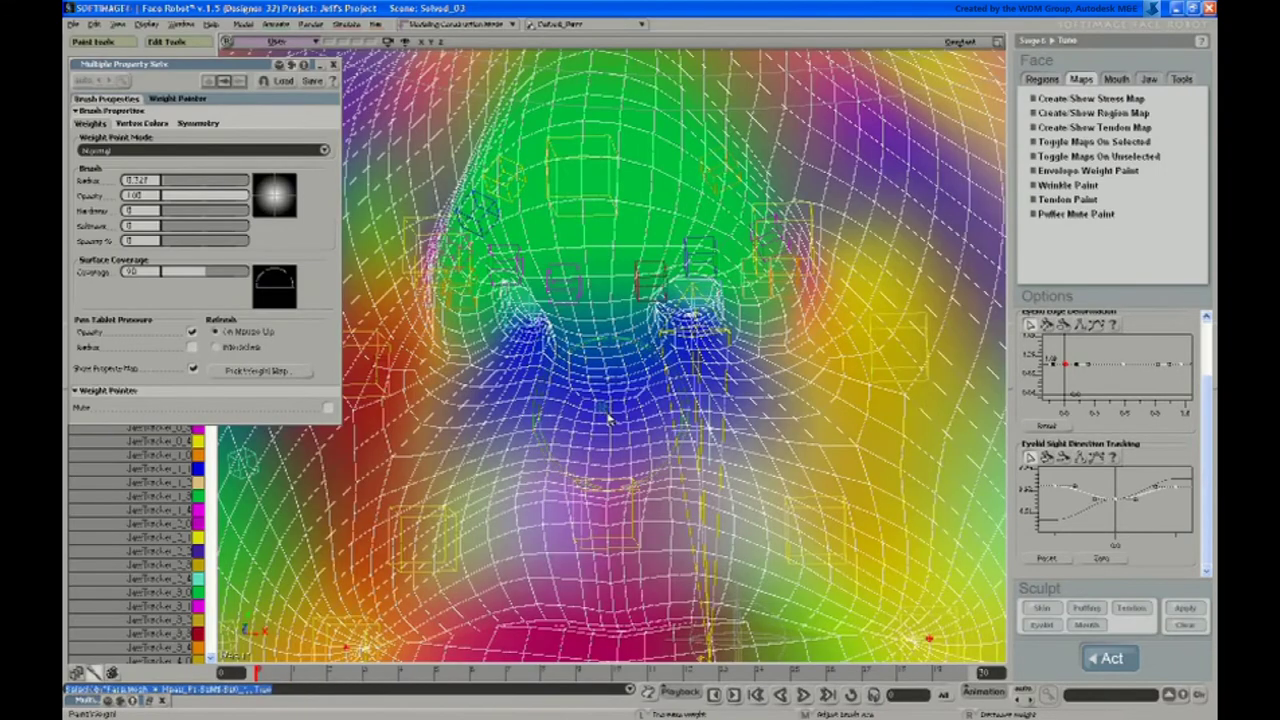
Examine the weight distribution and the shaded surface around the nose, upper lip and mouth
key(s)
mouse_move(643, 411)
right_down()
mouse_move(651, 461)
mouse_move(694, 297)
mouse_move(697, 411)
right_up()
key(s)
middle_drag(697, 411, 668, 406)
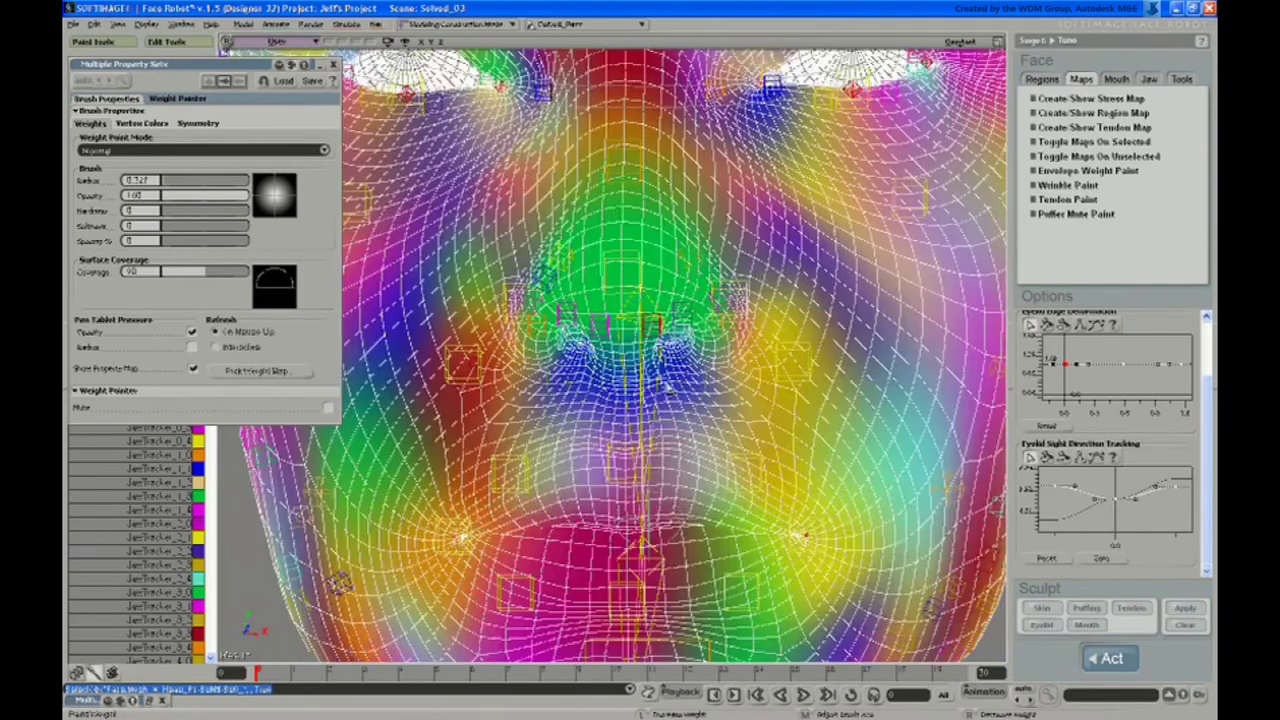
key(s)
mouse_move(668, 388)
right_down()
mouse_move(712, 436)
mouse_move(709, 414)
right_up()
key(s)
key(s)
key(w)
key(space)
middle_drag(666, 434, 657, 337)
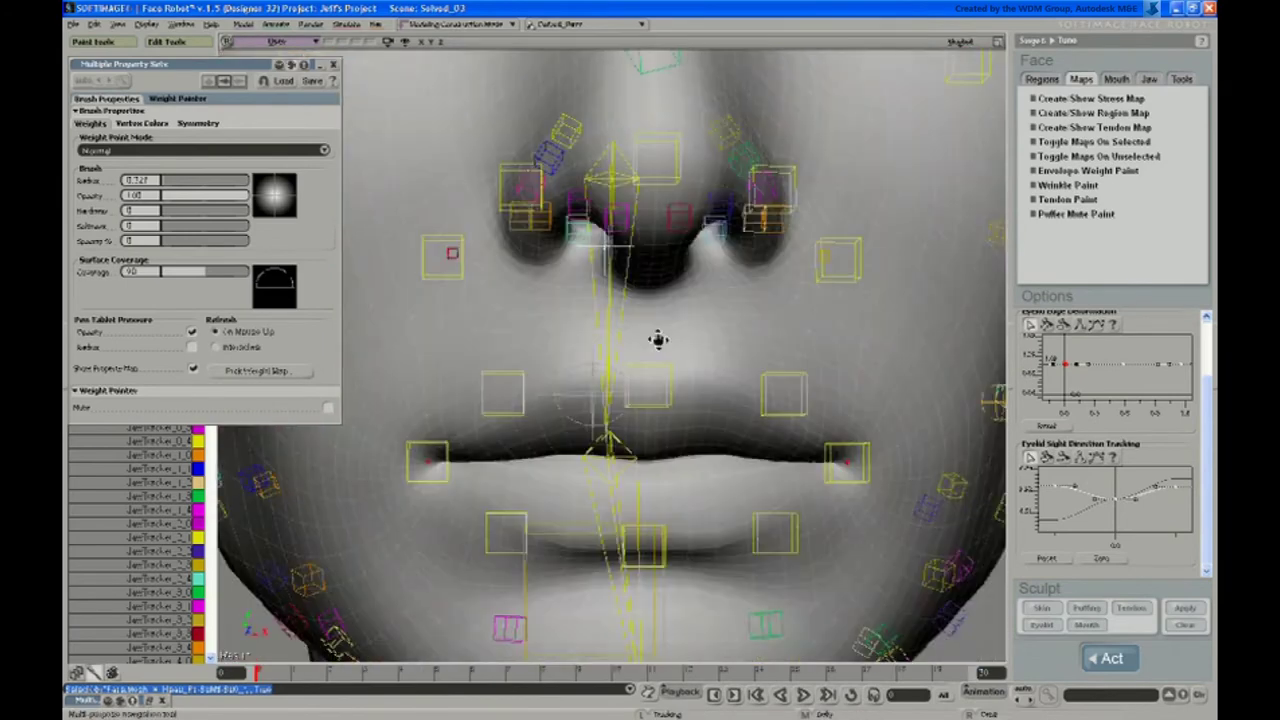
key(w)
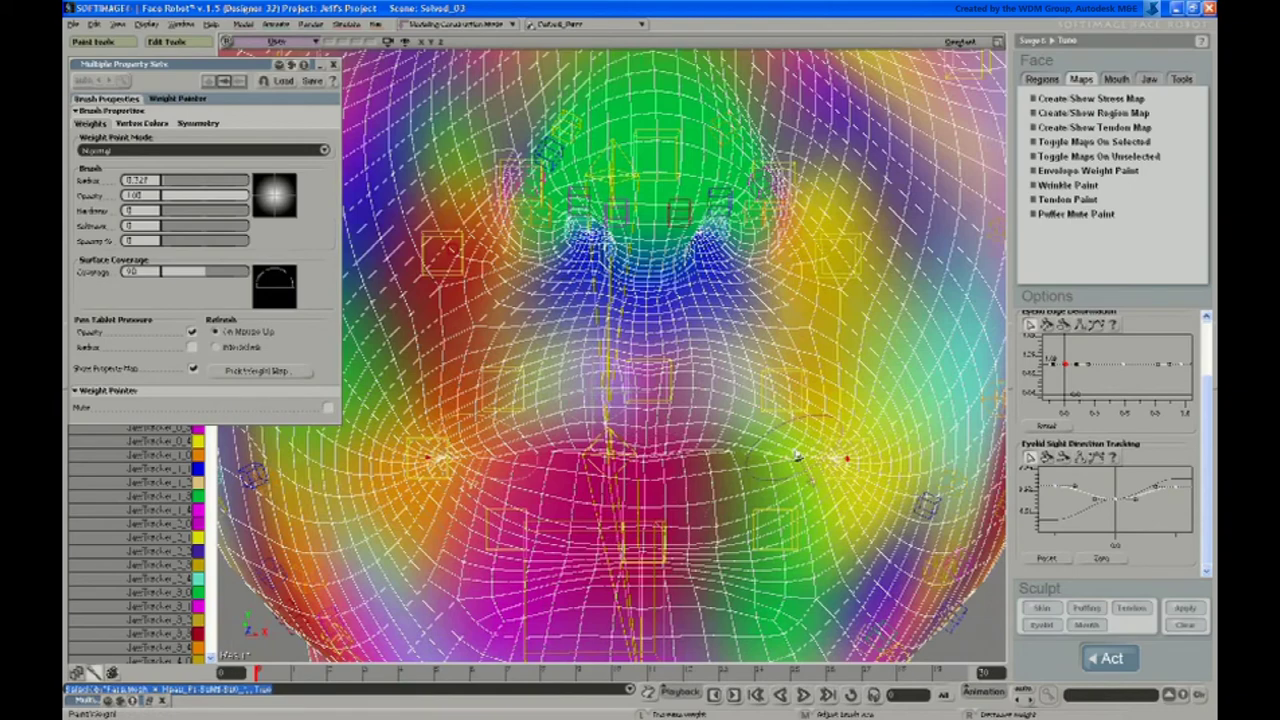
Display the Paint Mouth Blending map to inspect the mouth region, and return to Envelope Weight Paint
click(1124, 82)
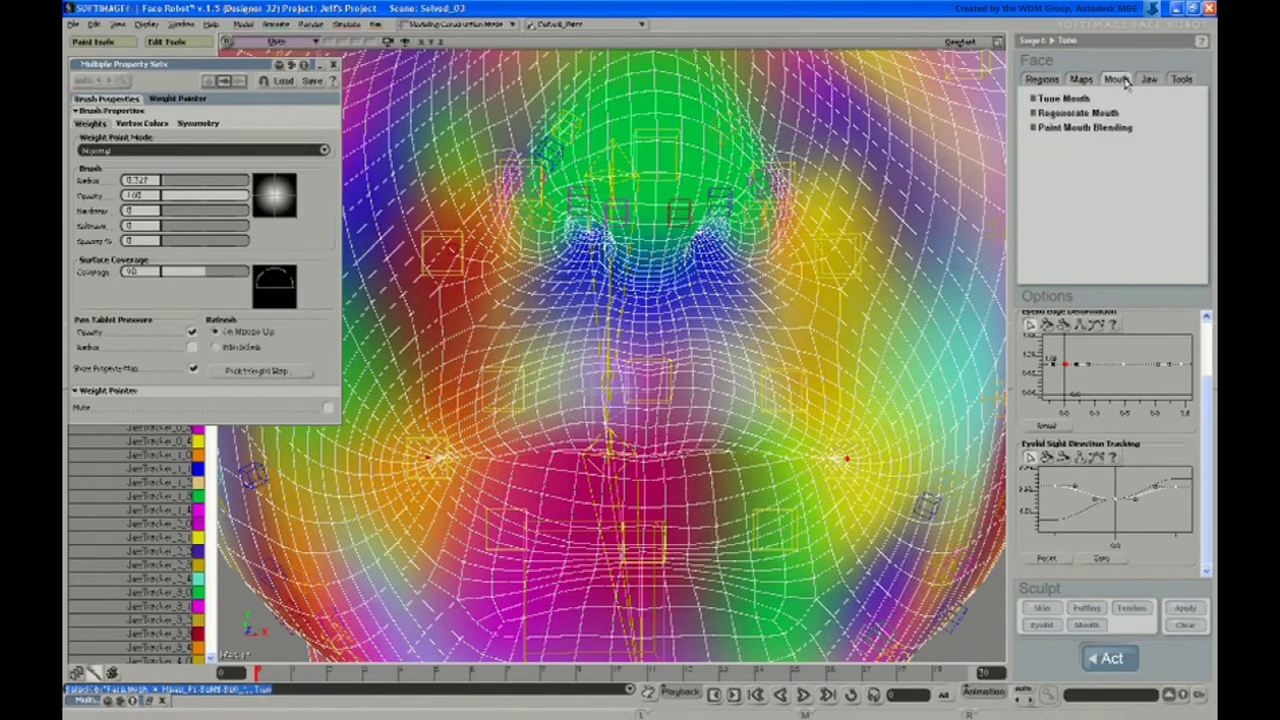
click(1088, 128)
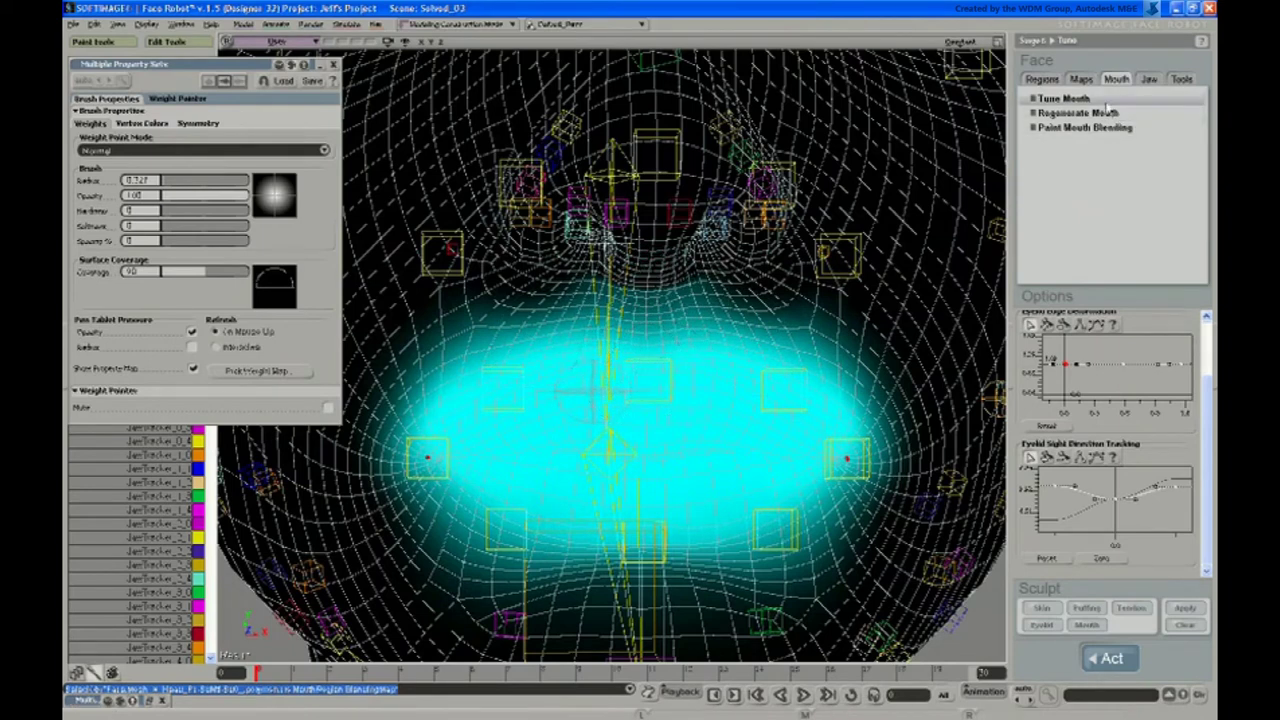
click(1081, 79)
click(1070, 171)
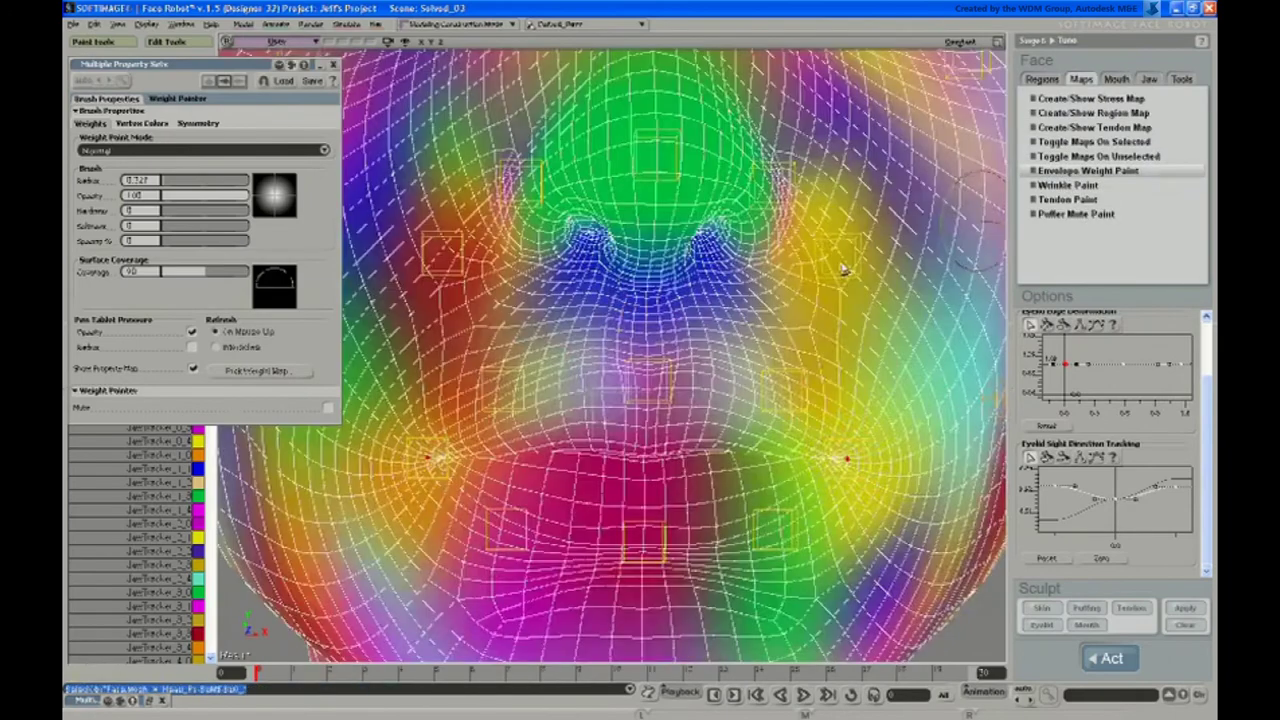
Move the middle upper lip control to test the lip deformation, and undo the move
key(space)
scroll(769, 357, up, 3)
click(683, 415)
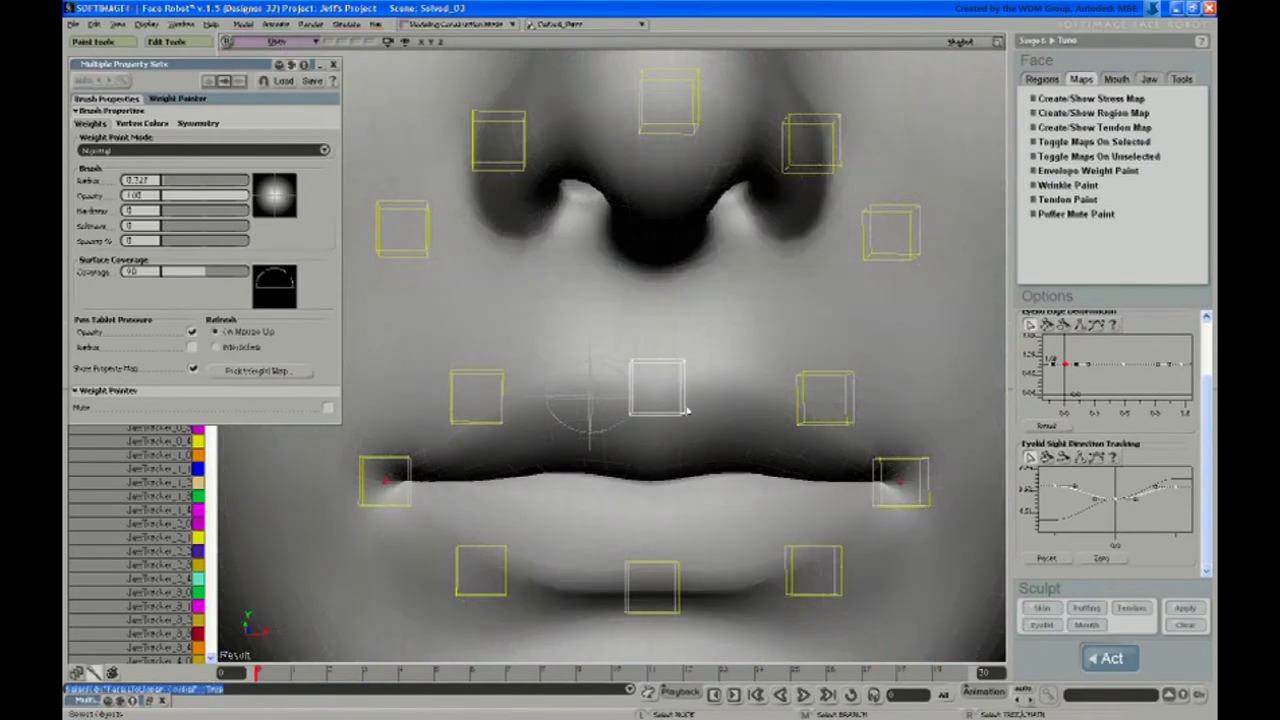
key(v)
drag(694, 351, 700, 308)
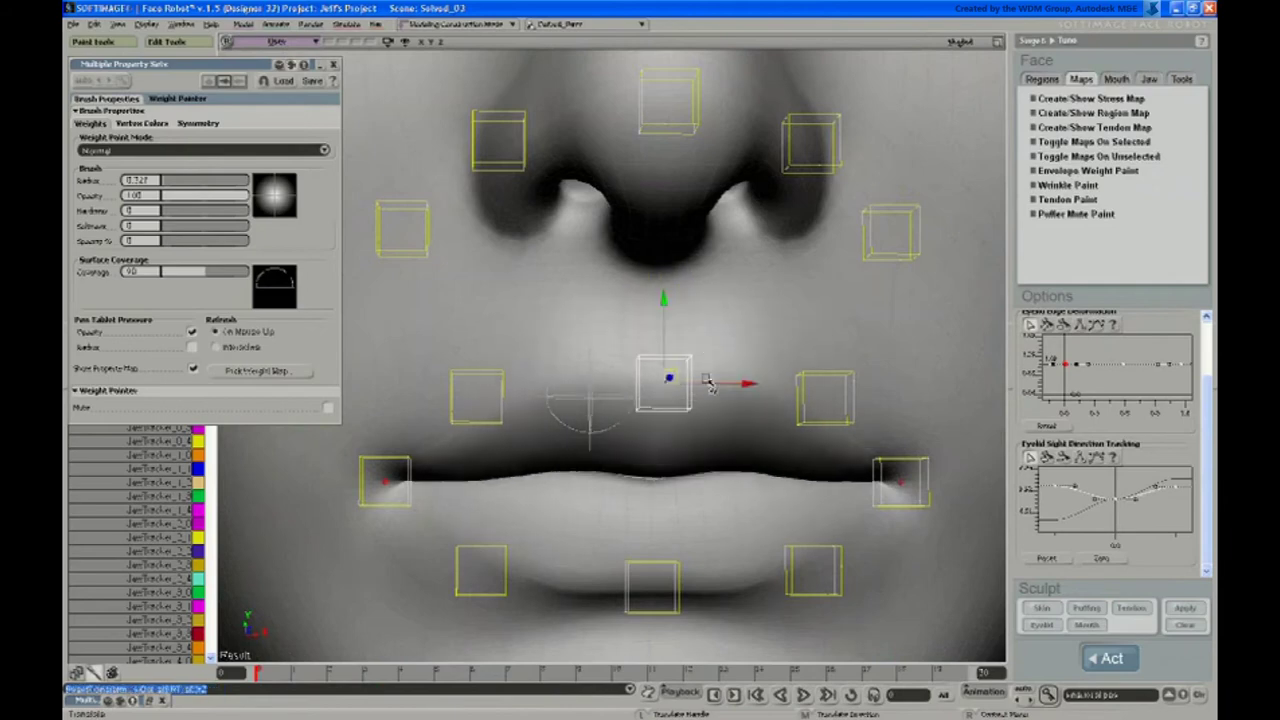
key(ctrl+z)
Test the middle upper lip control from a side view, and reset its transformation
key(s)
right_drag(706, 386, 812, 392)
drag(813, 397, 868, 364)
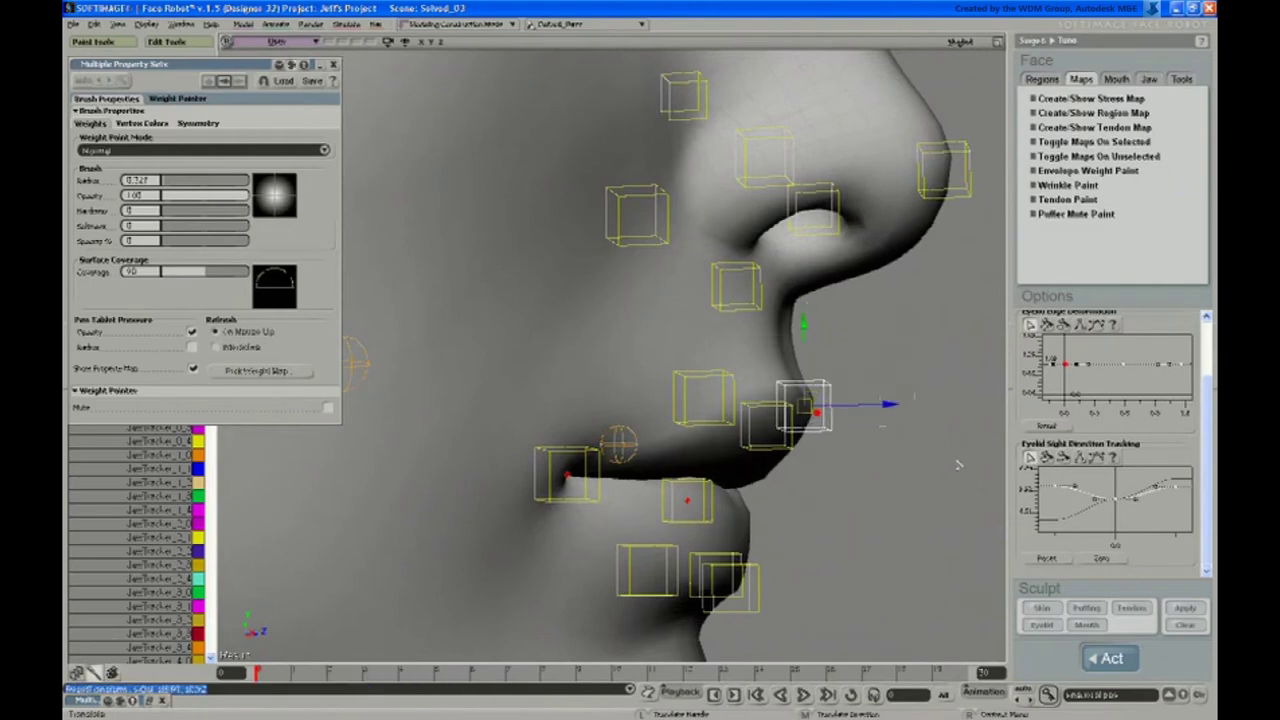
click(1215, 395)
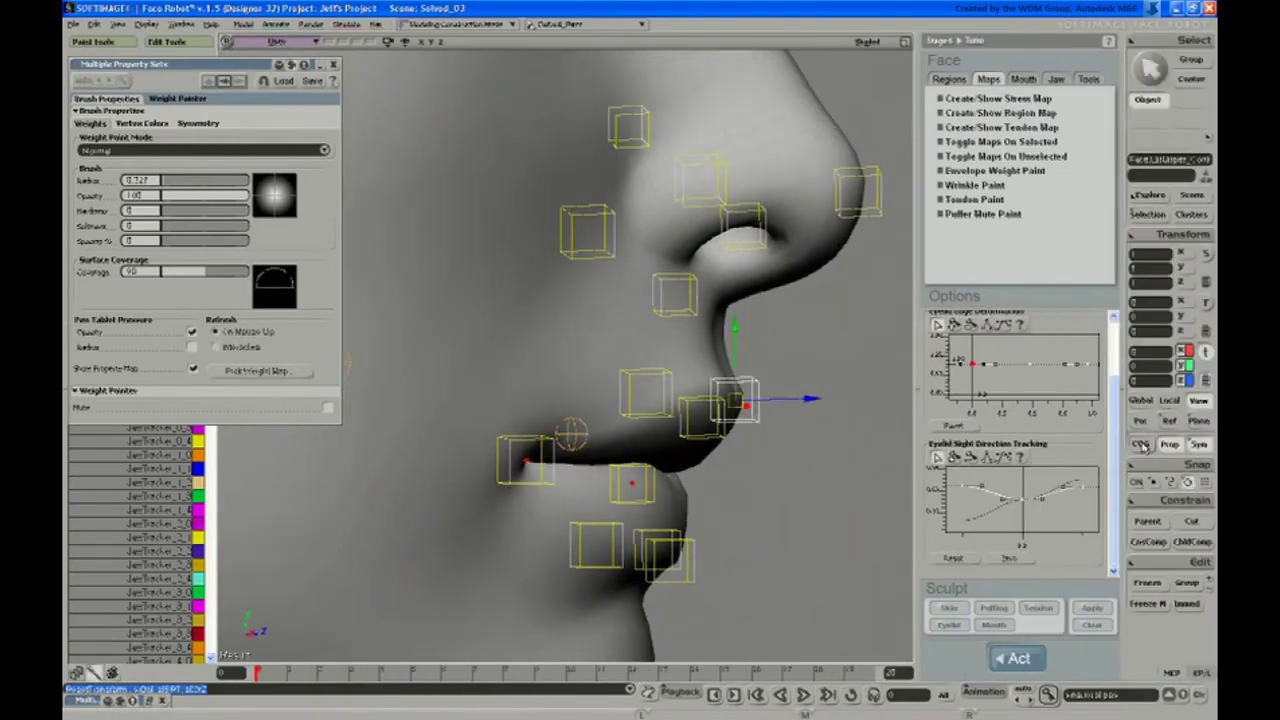
click(1117, 387)
mouse_move(849, 347)
mouse_down()
mouse_move(868, 325)
mouse_move(848, 322)
mouse_move(869, 363)
mouse_move(840, 357)
mouse_move(849, 315)
mouse_move(857, 364)
mouse_up()
key(ctrl+shift+r)
Select the face mesh and bring back its envelope weight colours for painting
key(s)
middle_drag(839, 384, 817, 234)
right_drag(817, 234, 773, 353)
key(space)
click(759, 352)
key(w)
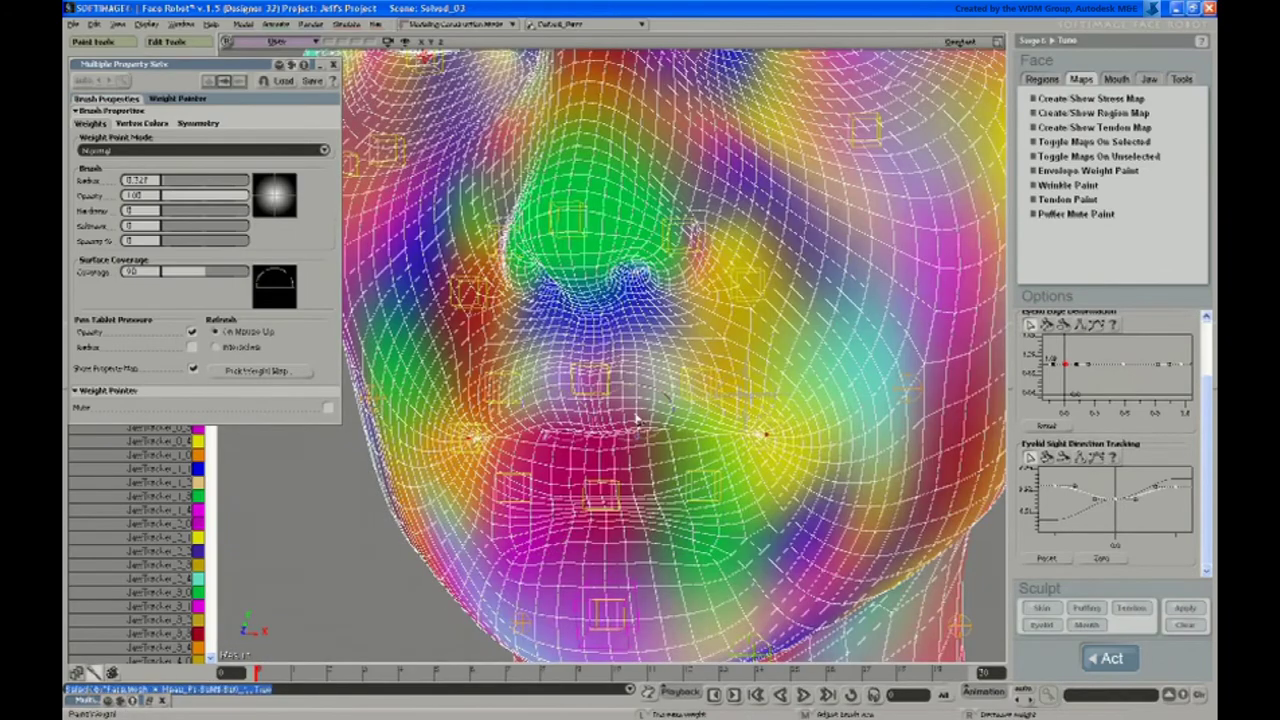
Examine the envelope weight colours around the nose, nostrils and upper lip from several views
key(s)
middle_drag(678, 390, 671, 383)
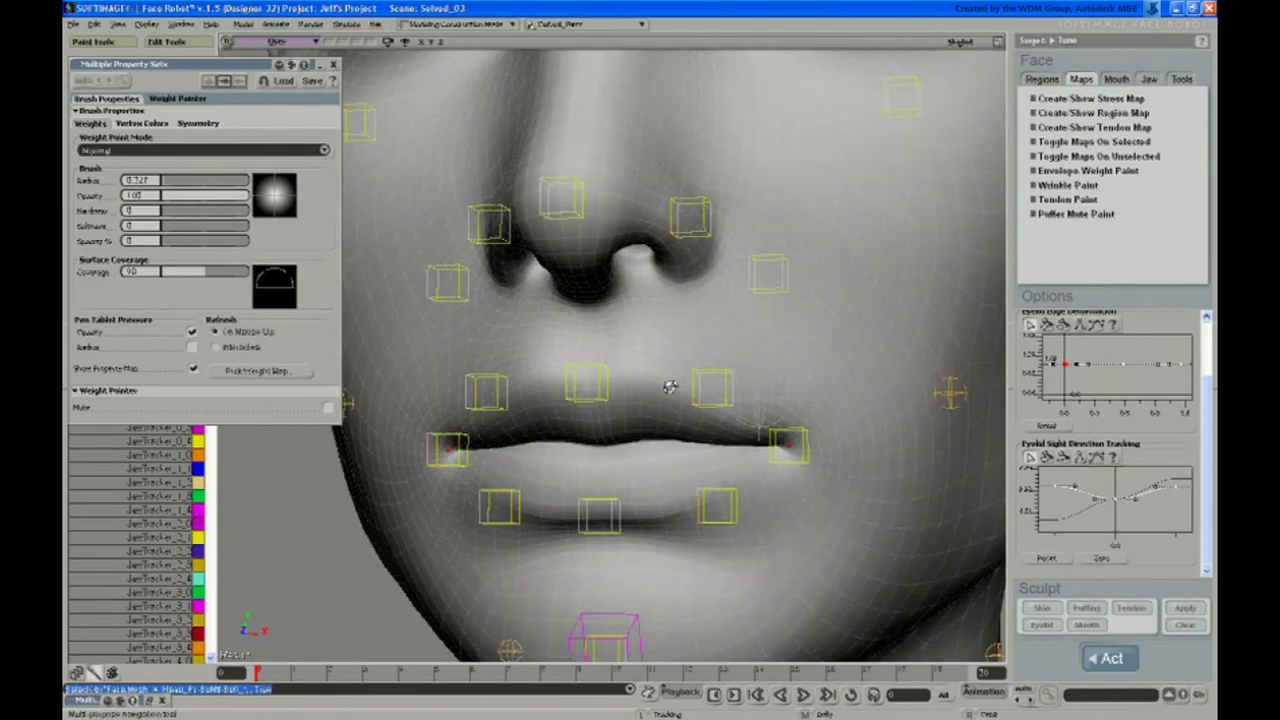
right_drag(671, 383, 718, 364)
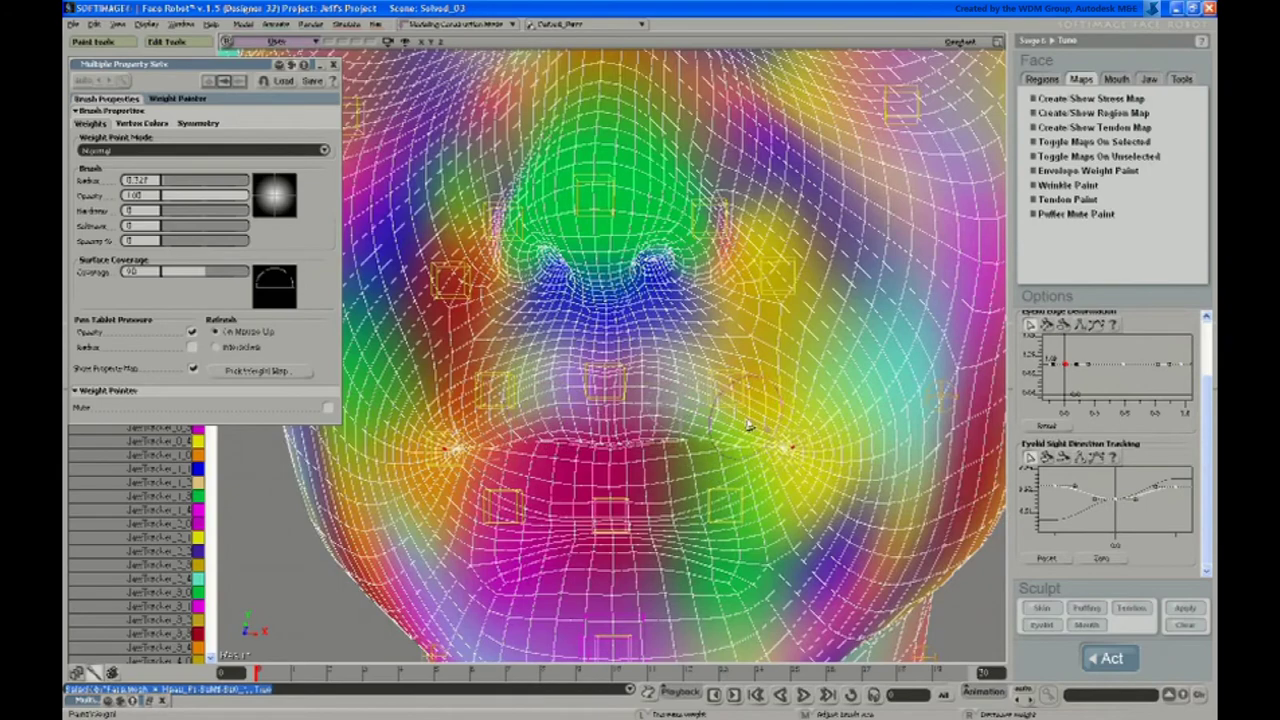
key(s)
middle_drag(670, 298, 662, 325)
key(s)
drag(662, 325, 688, 379)
key(s)
middle_drag(700, 400, 716, 438)
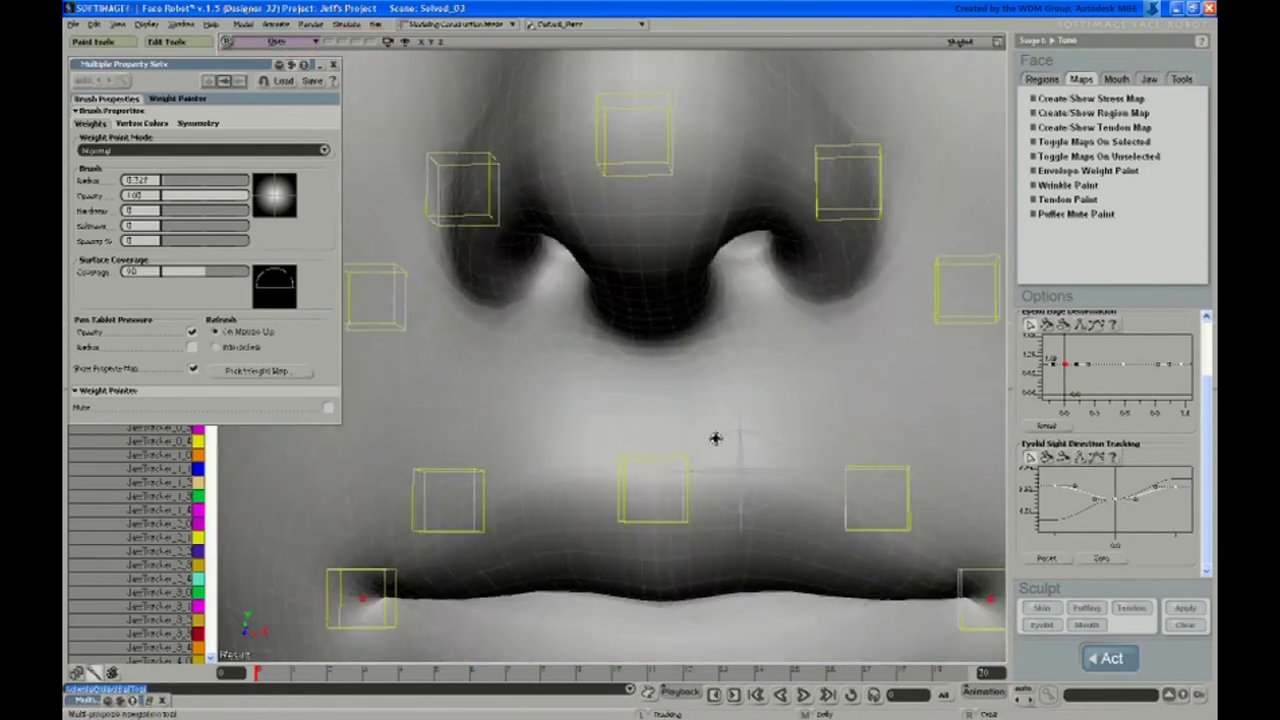
Move the nose tip control to test how the nose deforms, and reset its transformation
drag(722, 348, 694, 500)
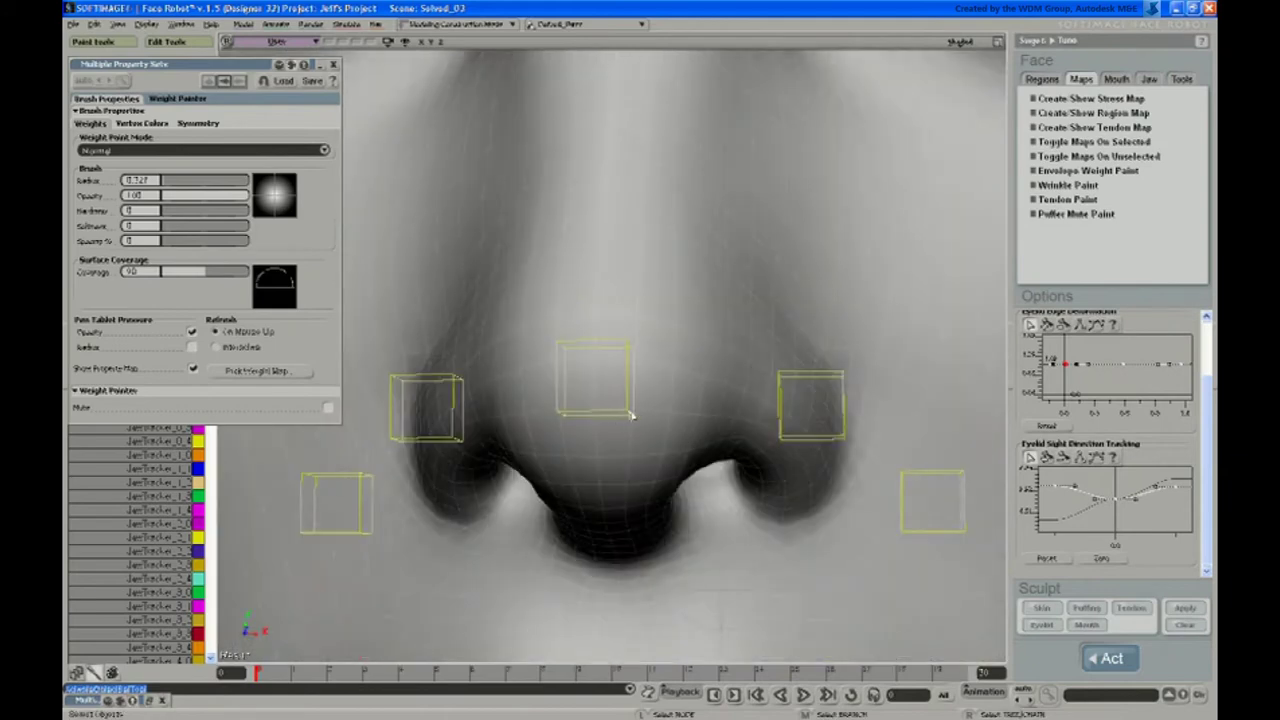
click(631, 414)
key(v)
mouse_move(656, 384)
mouse_down()
mouse_move(686, 374)
mouse_move(654, 374)
mouse_move(674, 374)
mouse_up()
key(s)
middle_drag(668, 414, 674, 391)
right_drag(674, 391, 686, 376)
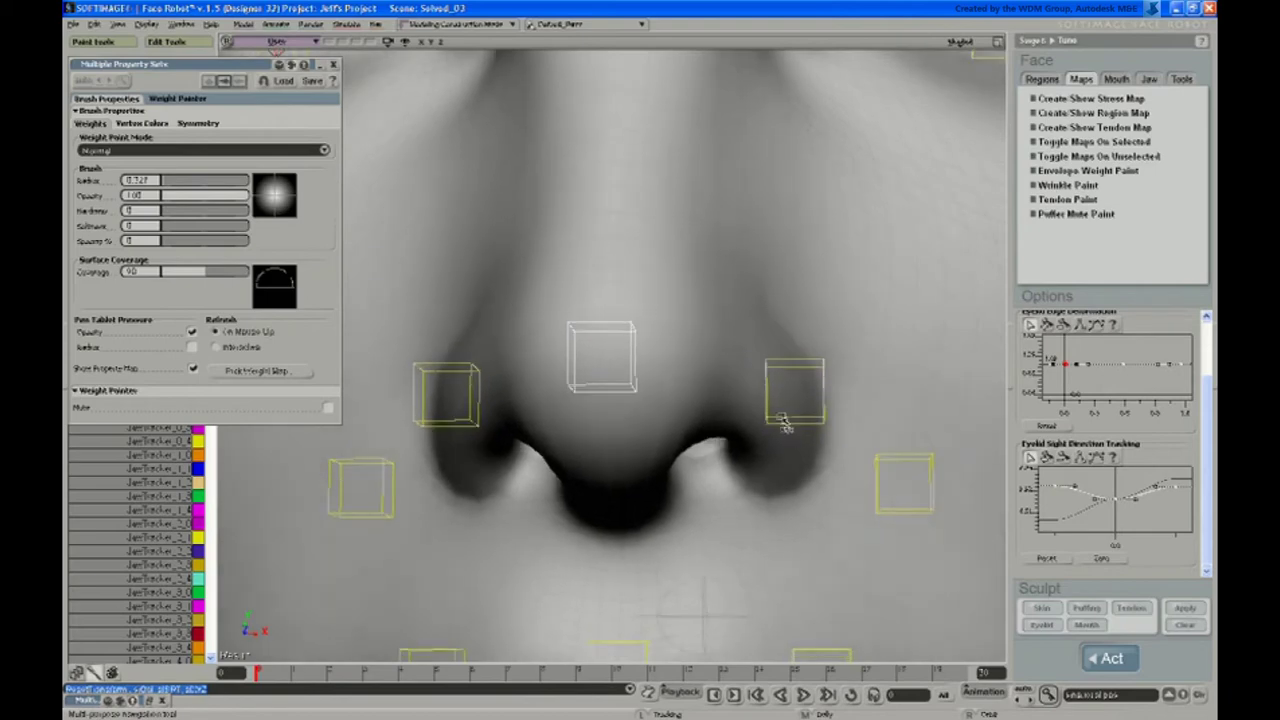
Select the control on the character's left nostril wing, test it with a short move, and reset its transformation
key(space)
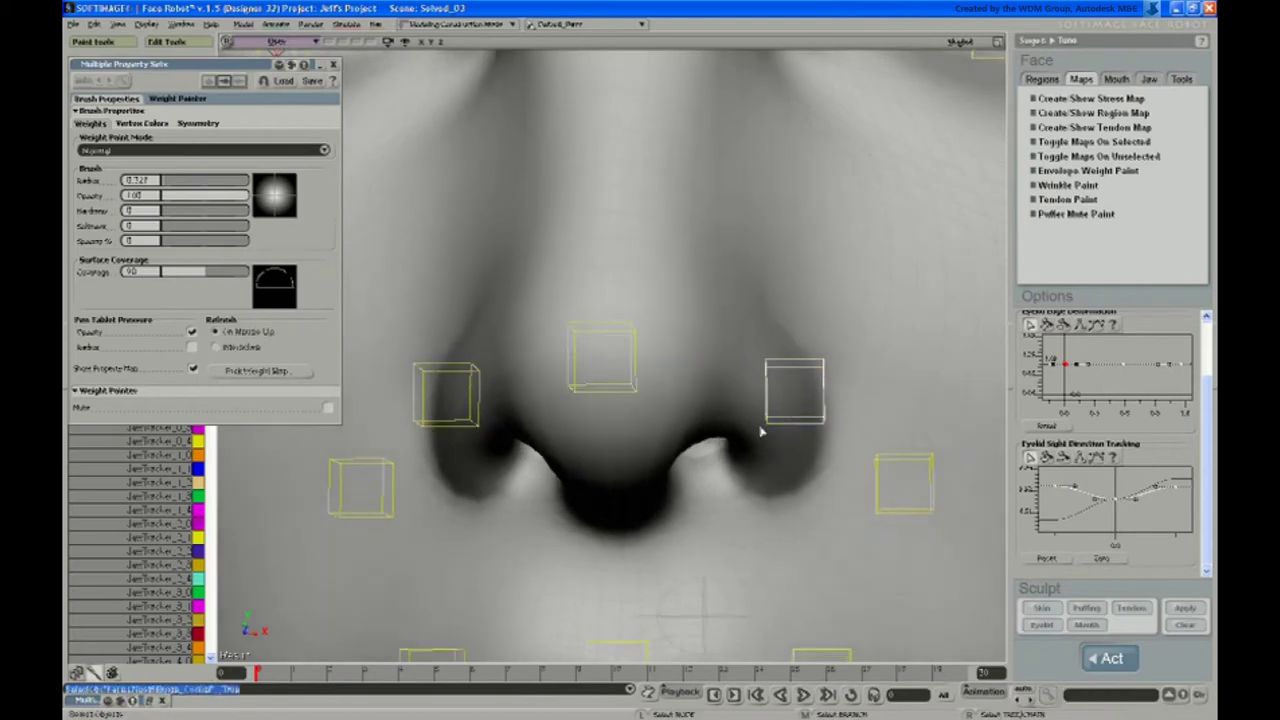
key(v)
scroll(677, 335, down, 2)
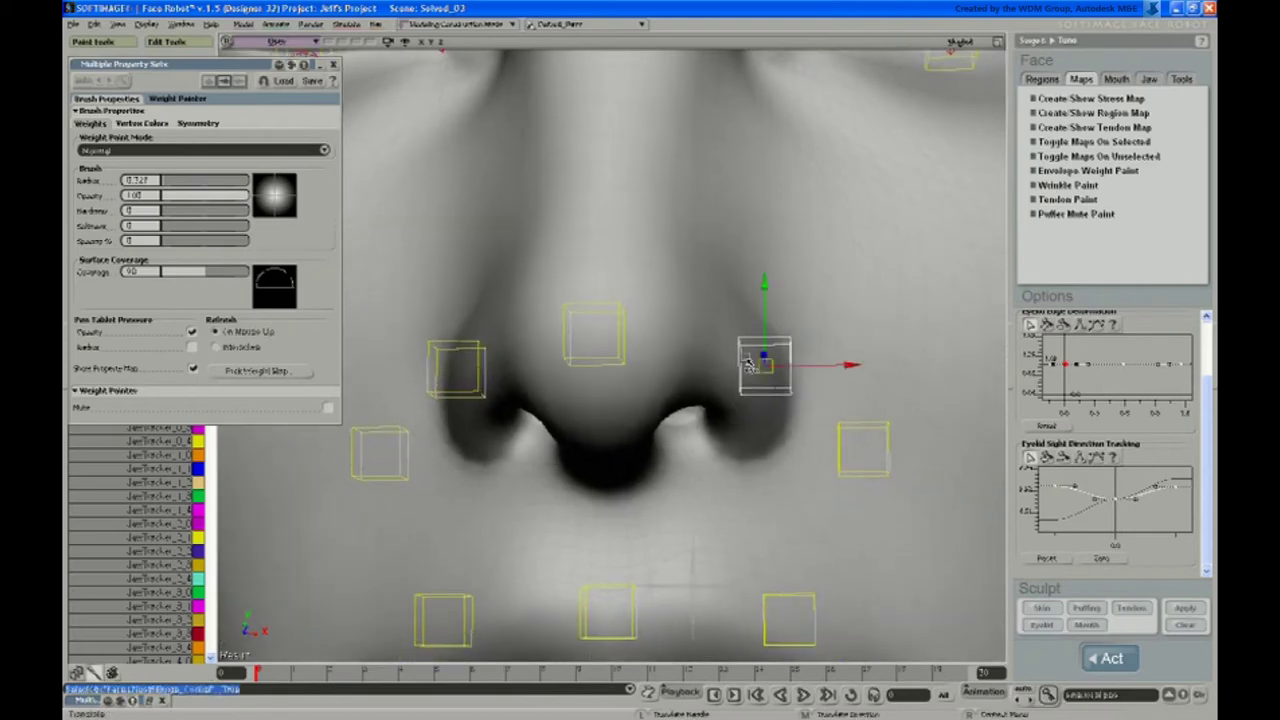
mouse_move(824, 376)
mouse_down()
mouse_move(857, 362)
mouse_move(824, 370)
mouse_up()
key(ctrl+shift+r)
Test the left nostril wing control with larger moves while viewing the nose from below, and reset its transformation
key(s)
middle_drag(723, 411, 702, 358)
right_drag(702, 358, 674, 296)
key(s)
right_drag(750, 338, 764, 287)
mouse_move(761, 238)
mouse_down()
mouse_move(780, 217)
mouse_move(752, 240)
mouse_move(774, 233)
mouse_up()
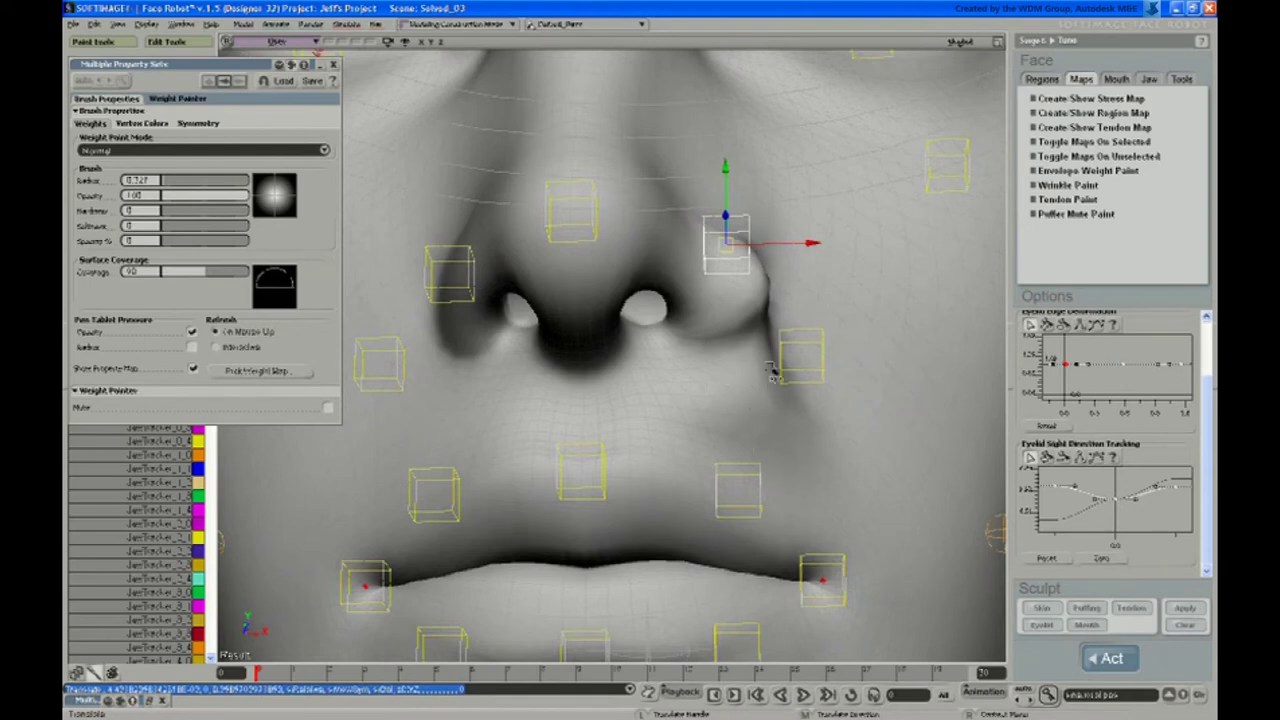
drag(762, 213, 748, 277)
key(s)
middle_drag(711, 348, 668, 372)
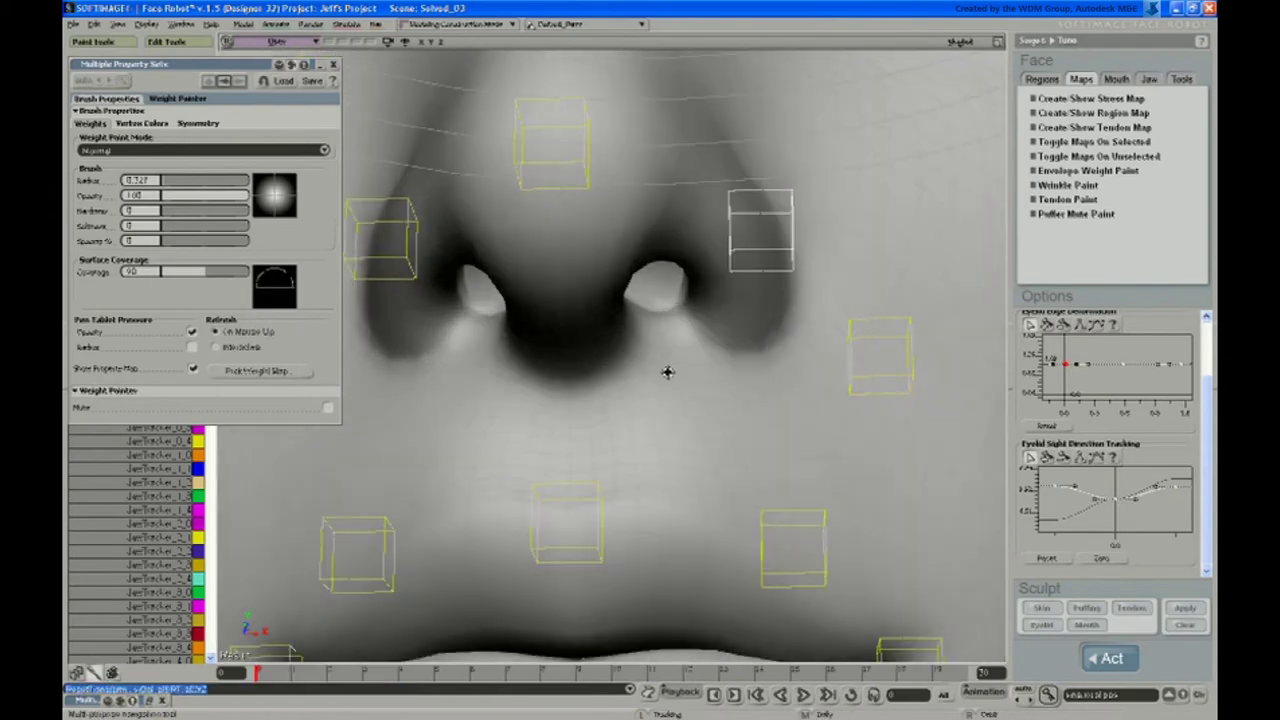
Return to Envelope Weight Paint with the small nostril deformers shown, and inspect the weights around the nostrils
click(1070, 171)
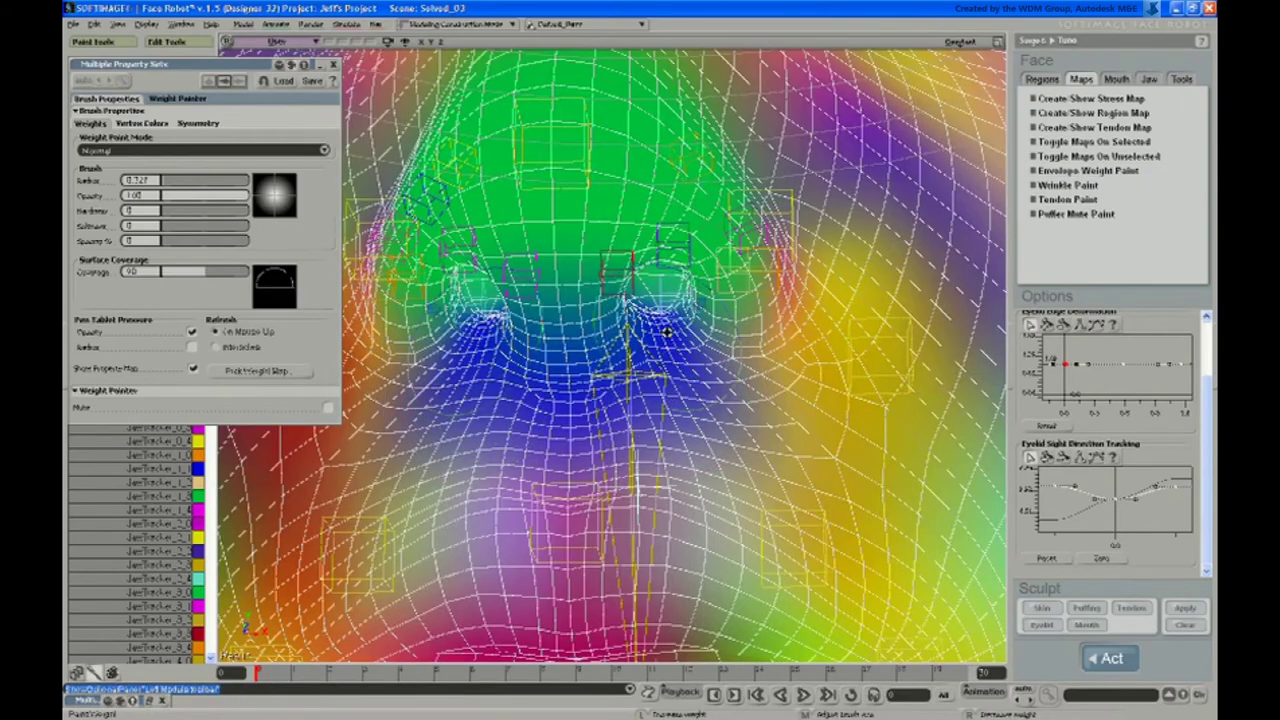
key(s)
middle_drag(668, 400, 634, 434)
mouse_move(634, 434)
right_down()
mouse_move(621, 481)
mouse_move(623, 432)
right_up()
drag(623, 432, 632, 528)
middle_drag(632, 528, 622, 478)
Move the left nostril wing control sideways, checking the deformation from below and from the front, and reset its transformation
key(space)
click(826, 396)
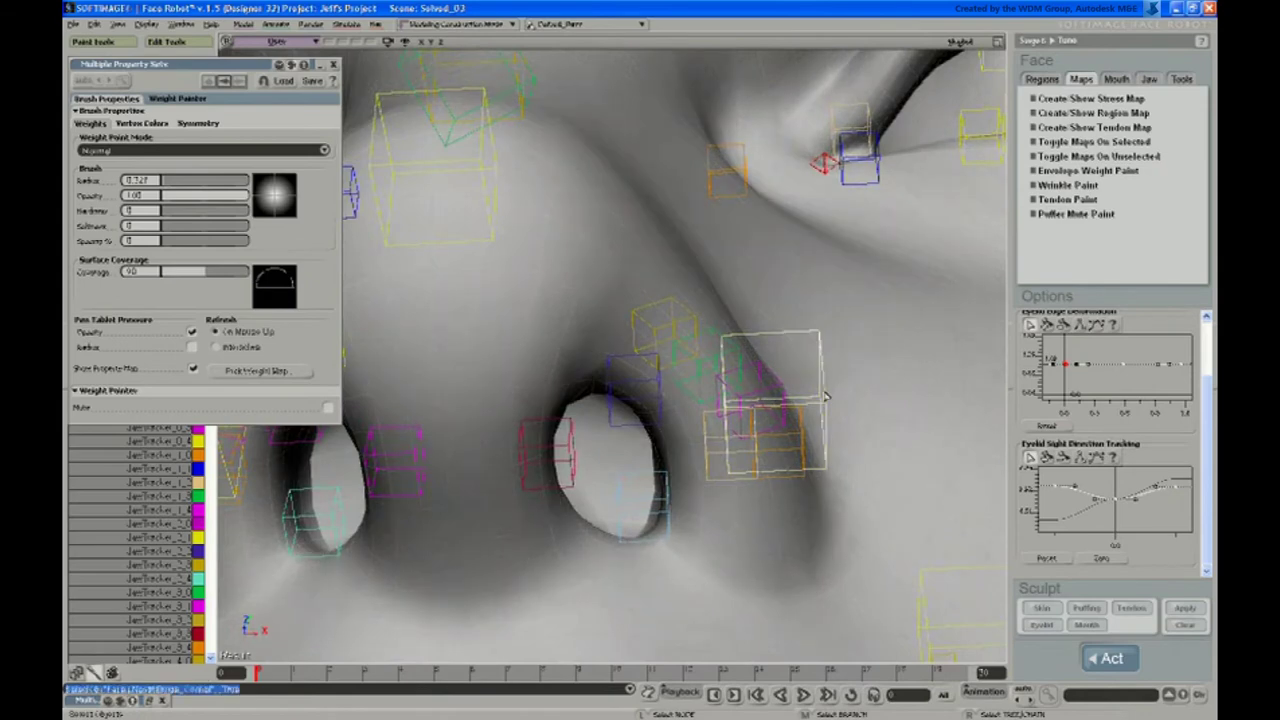
key(v)
drag(840, 398, 882, 397)
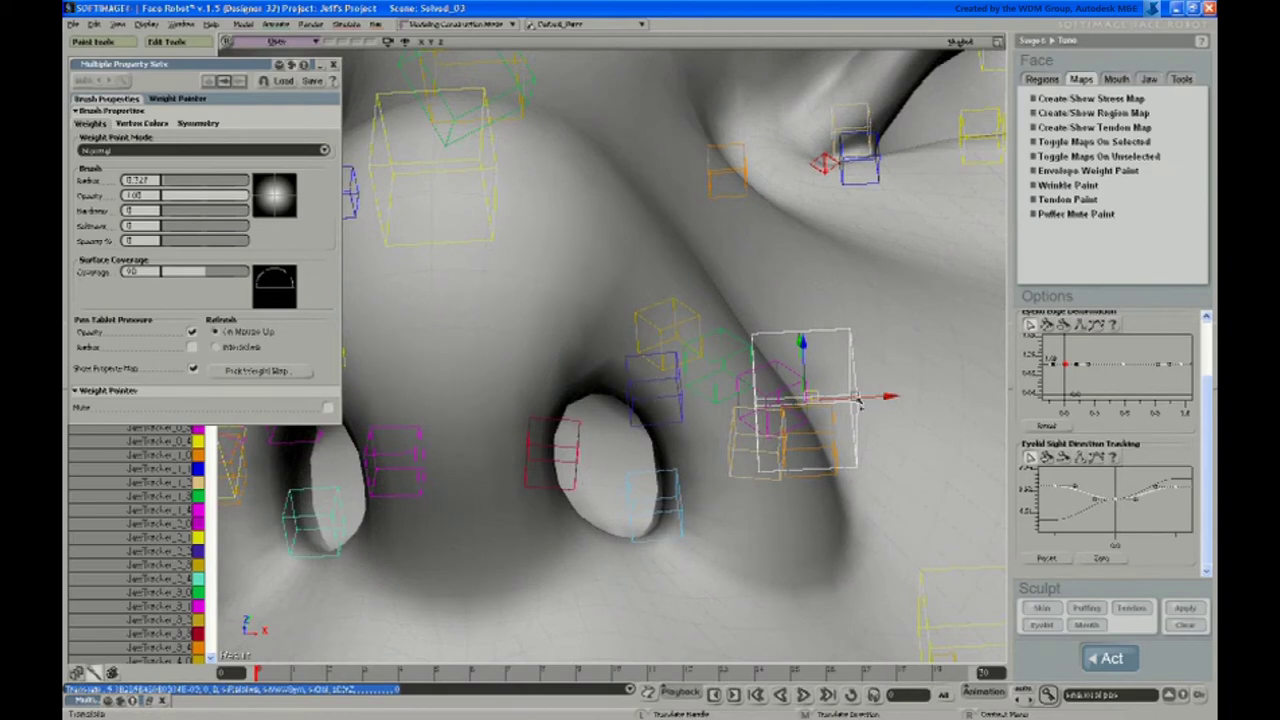
key(s)
right_drag(815, 367, 811, 440)
key(s)
drag(687, 448, 673, 357)
key(v)
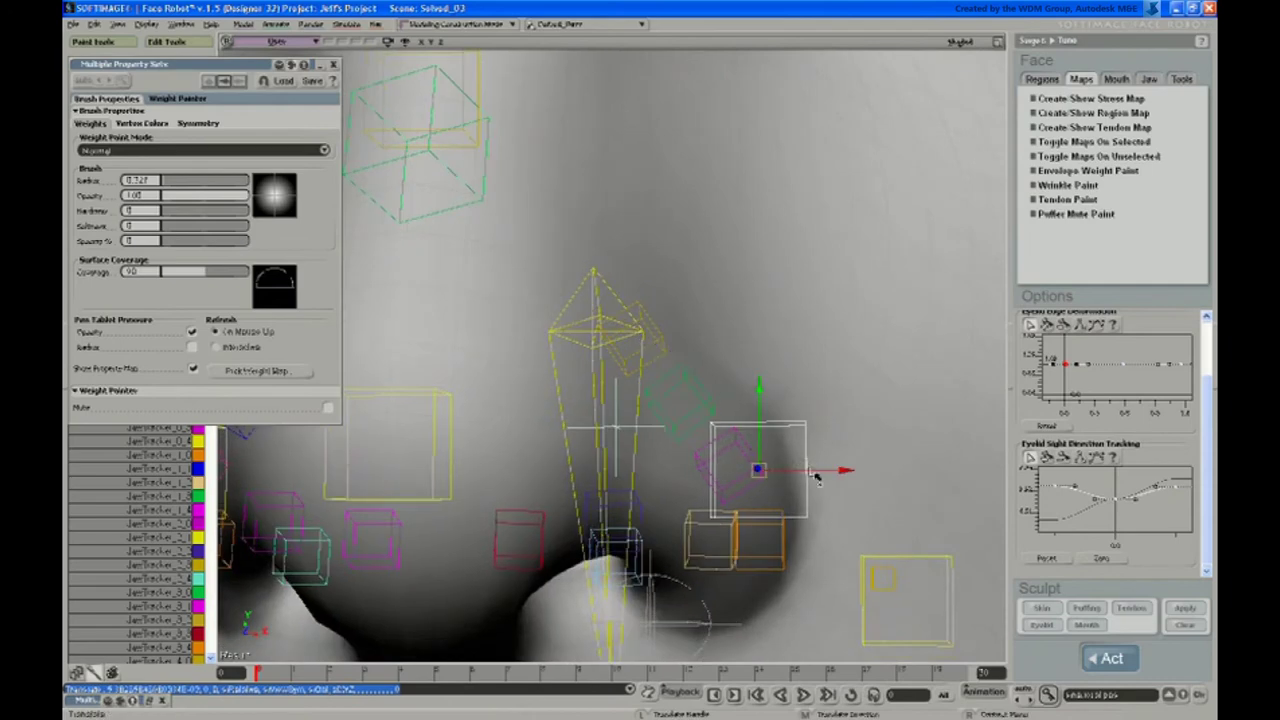
mouse_move(816, 478)
mouse_down()
mouse_move(790, 478)
mouse_move(845, 478)
mouse_move(801, 480)
mouse_up()
key(ctrl+shift+r)
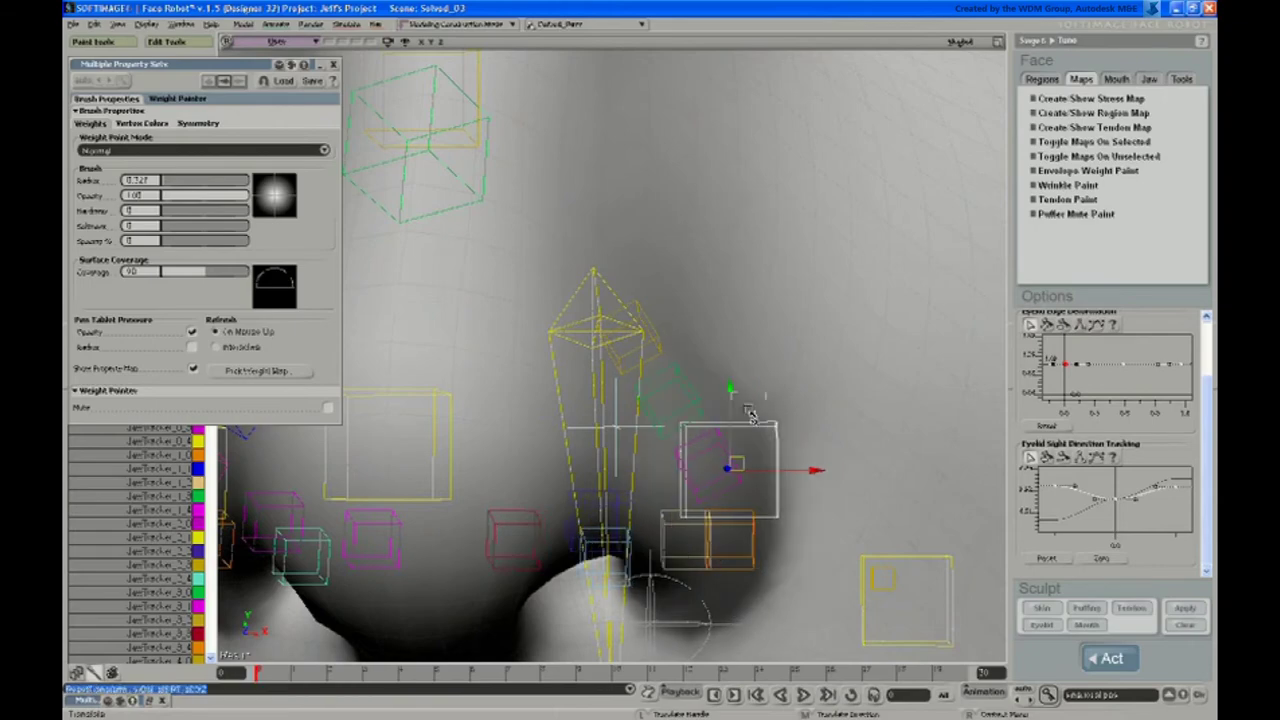
Move the left nostril wing control slightly outward in a close view from below, and undo the move
key(s)
drag(734, 417, 766, 420)
right_drag(766, 420, 779, 415)
right_drag(729, 449, 785, 277)
key(w)
key(s)
key(space)
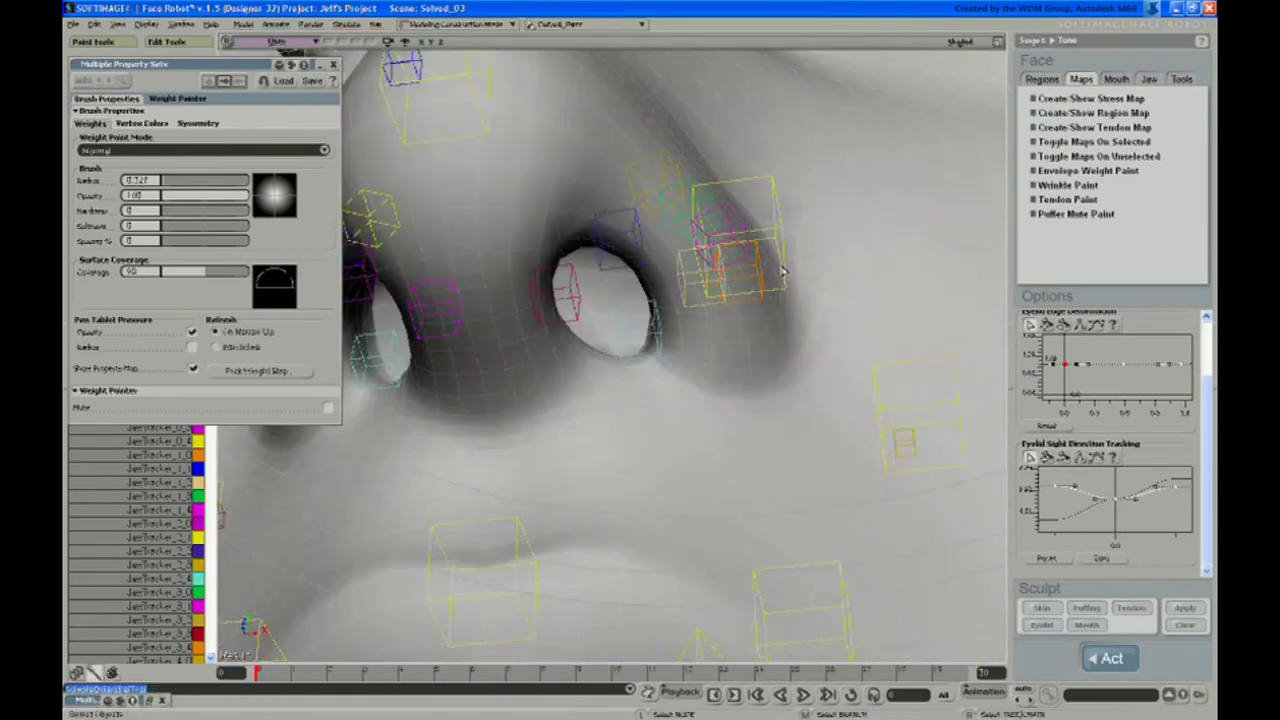
key(v)
drag(807, 233, 826, 230)
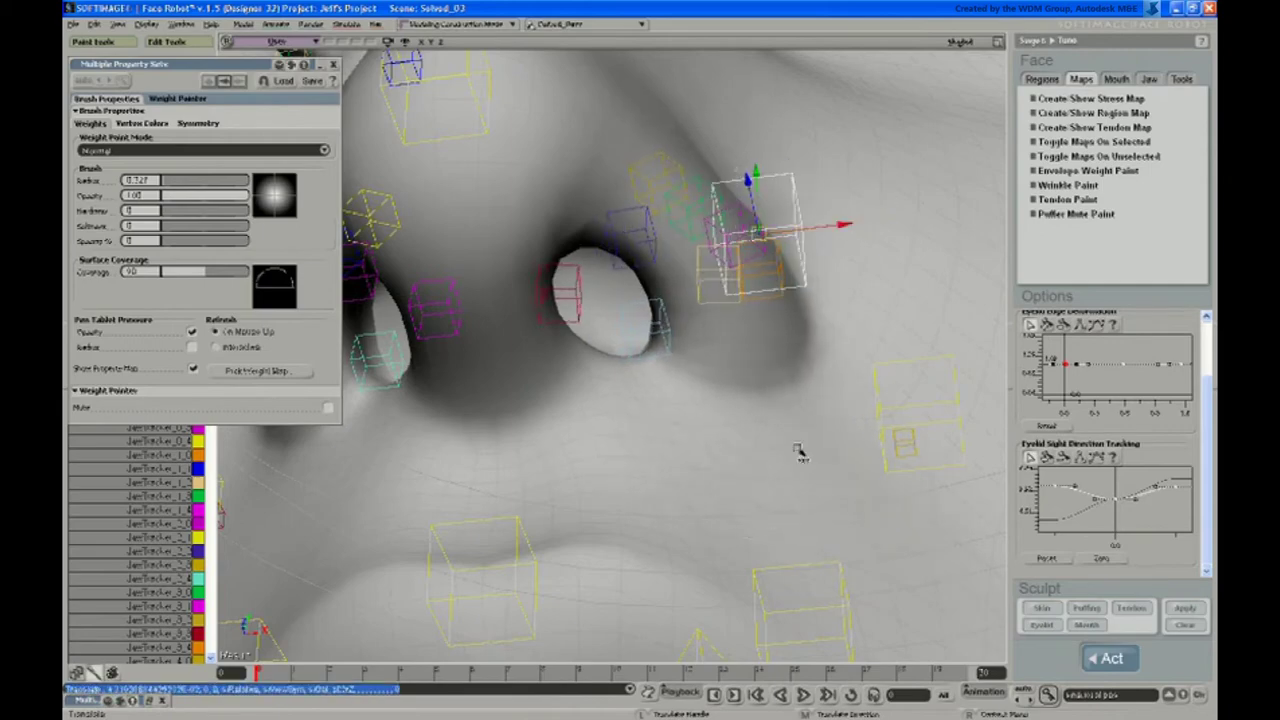
key(ctrl+z)
Select the face mesh and bring back its envelope weight colours around the nose and upper lip
key(s)
middle_drag(666, 390, 651, 289)
right_drag(651, 289, 693, 427)
key(space)
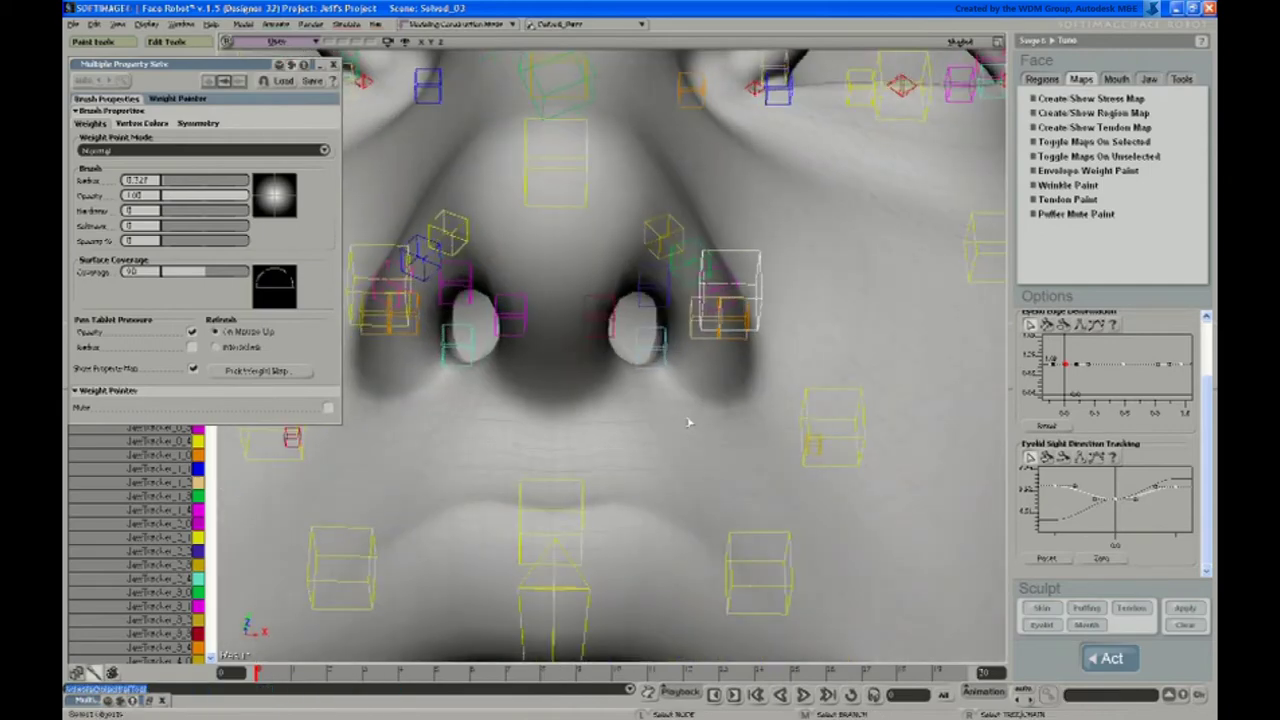
key(w)
key(space)
click(704, 396)
key(w)
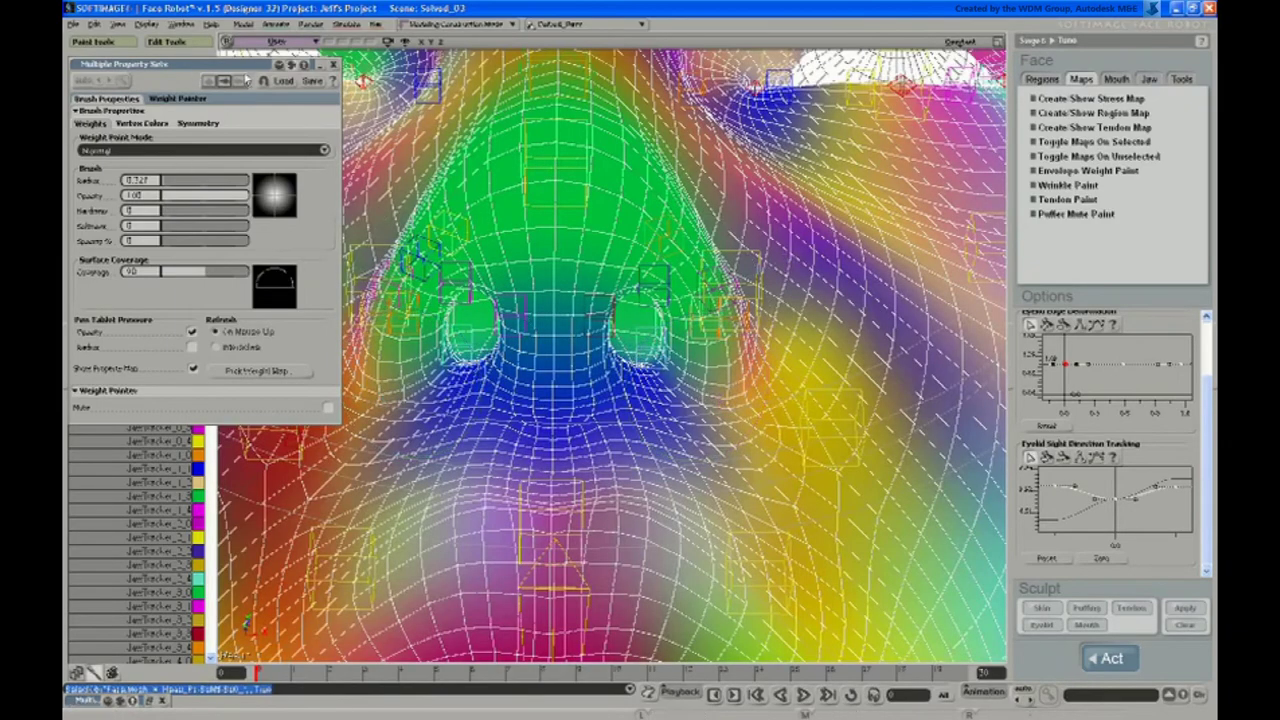
Collapse the brush properties, turn on Solo, and pick the deformer at the left nostril wing to isolate its weights
double_click(245, 66)
click(118, 213)
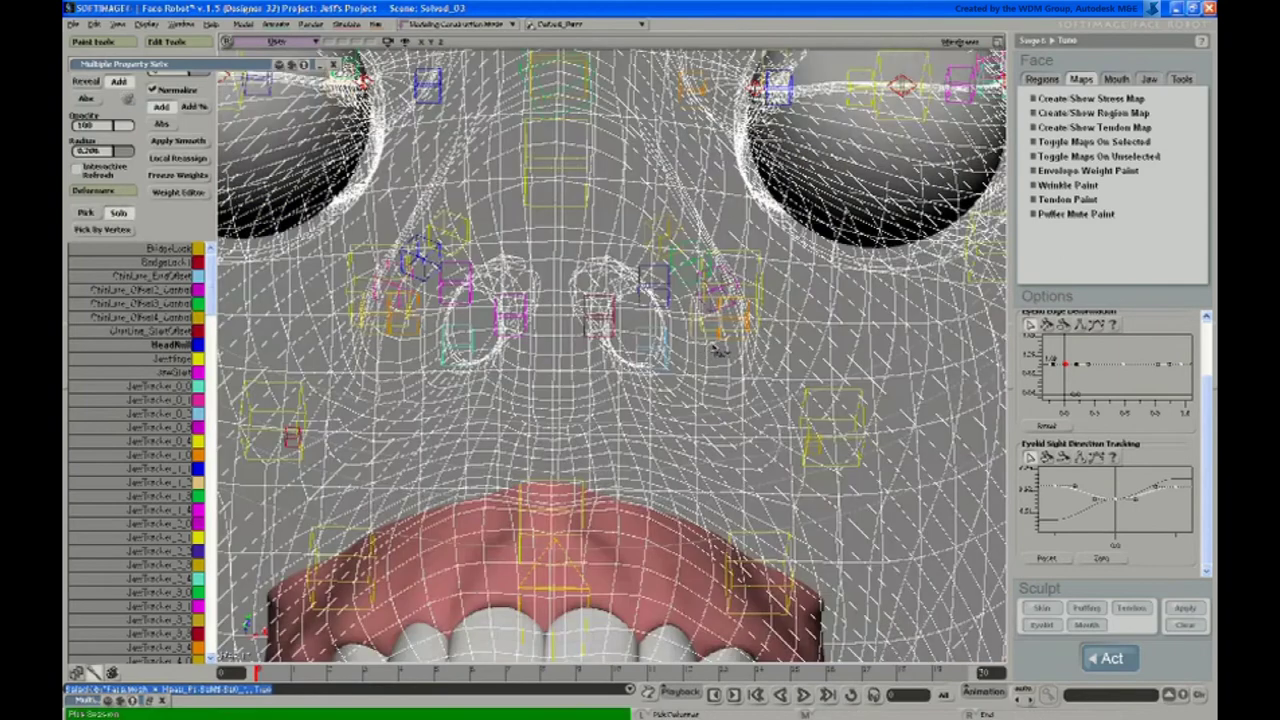
click(714, 342)
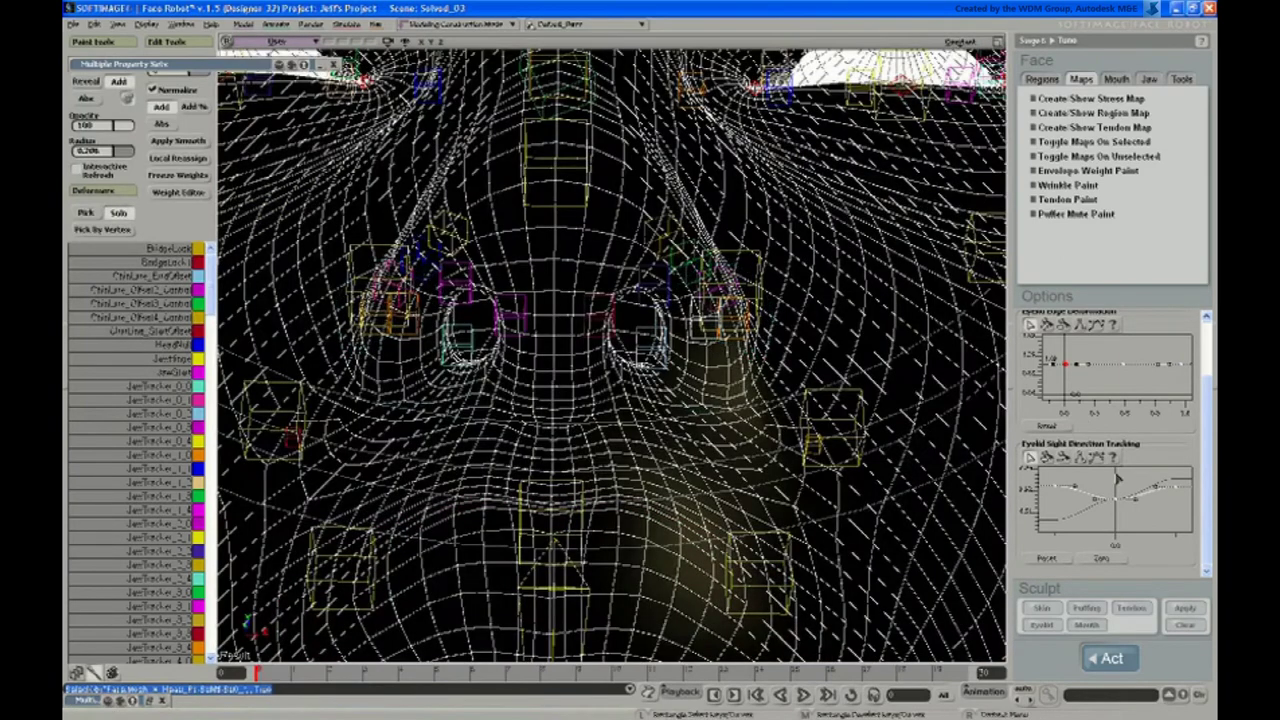
click(1214, 391)
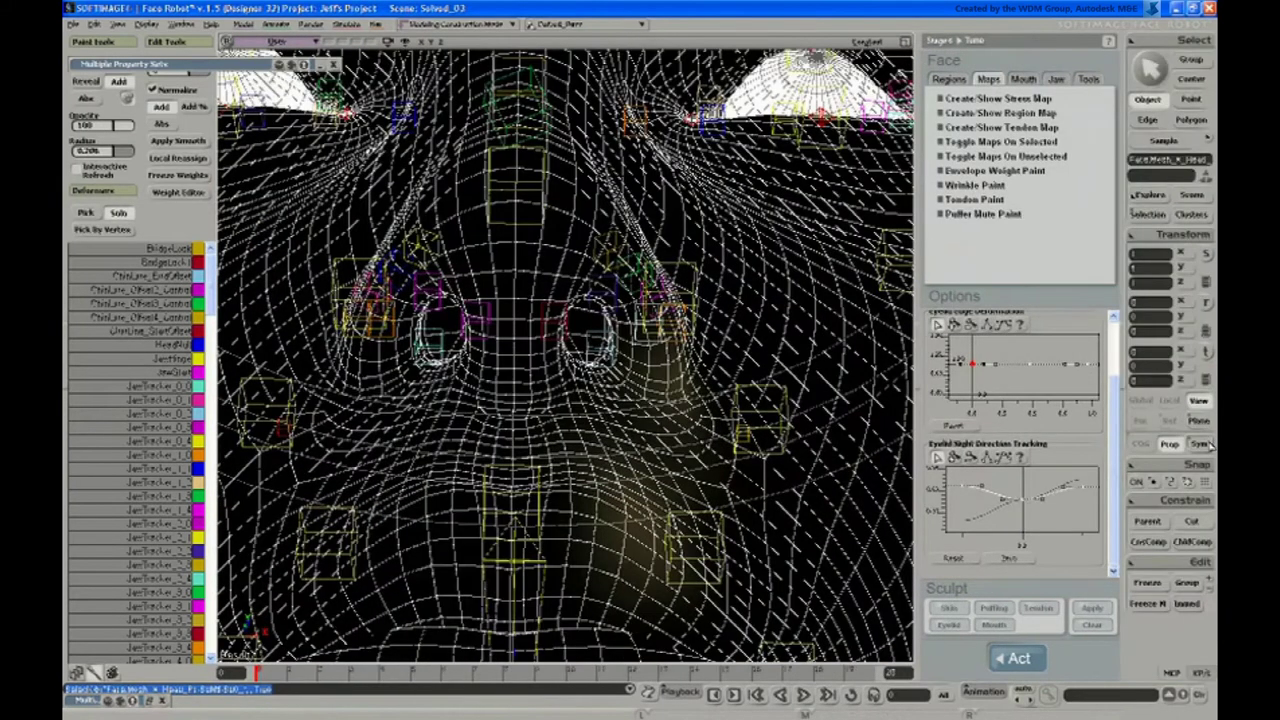
click(1122, 384)
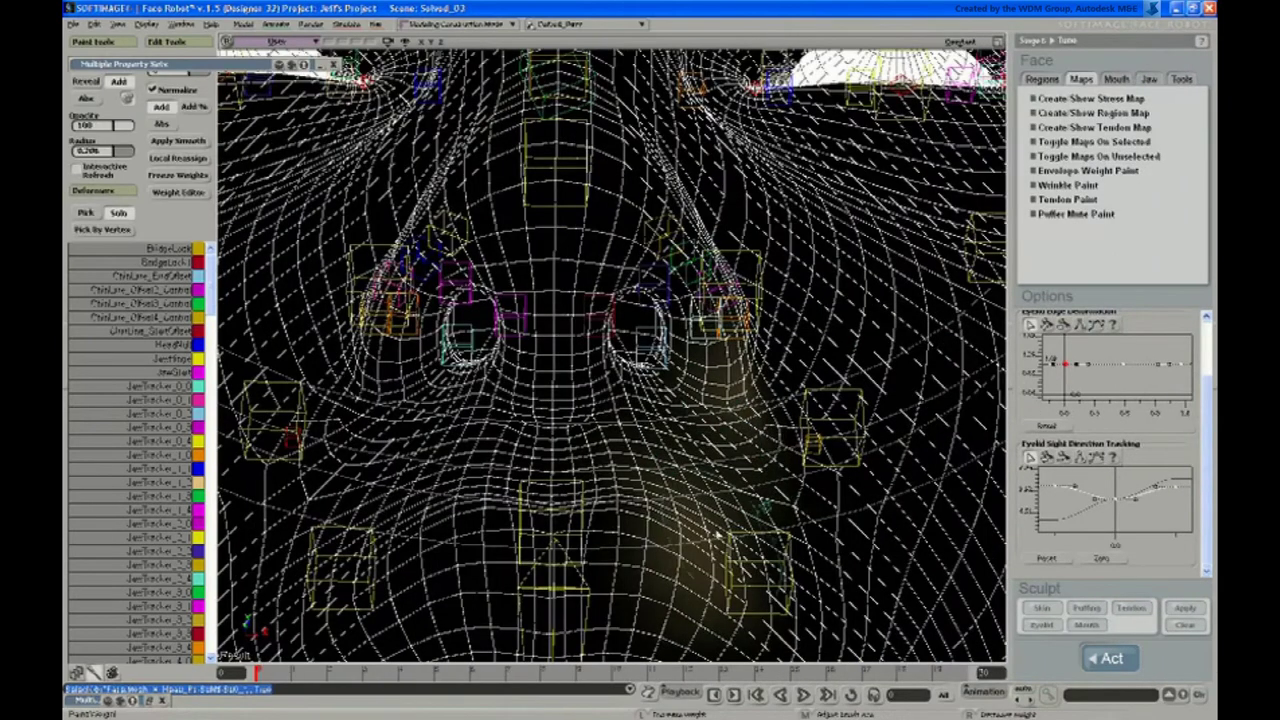
Enlarge the brush radius and erase the isolated deformer's weights below the left nostril and on the upper lip
key(s)
right_drag(722, 463, 683, 346)
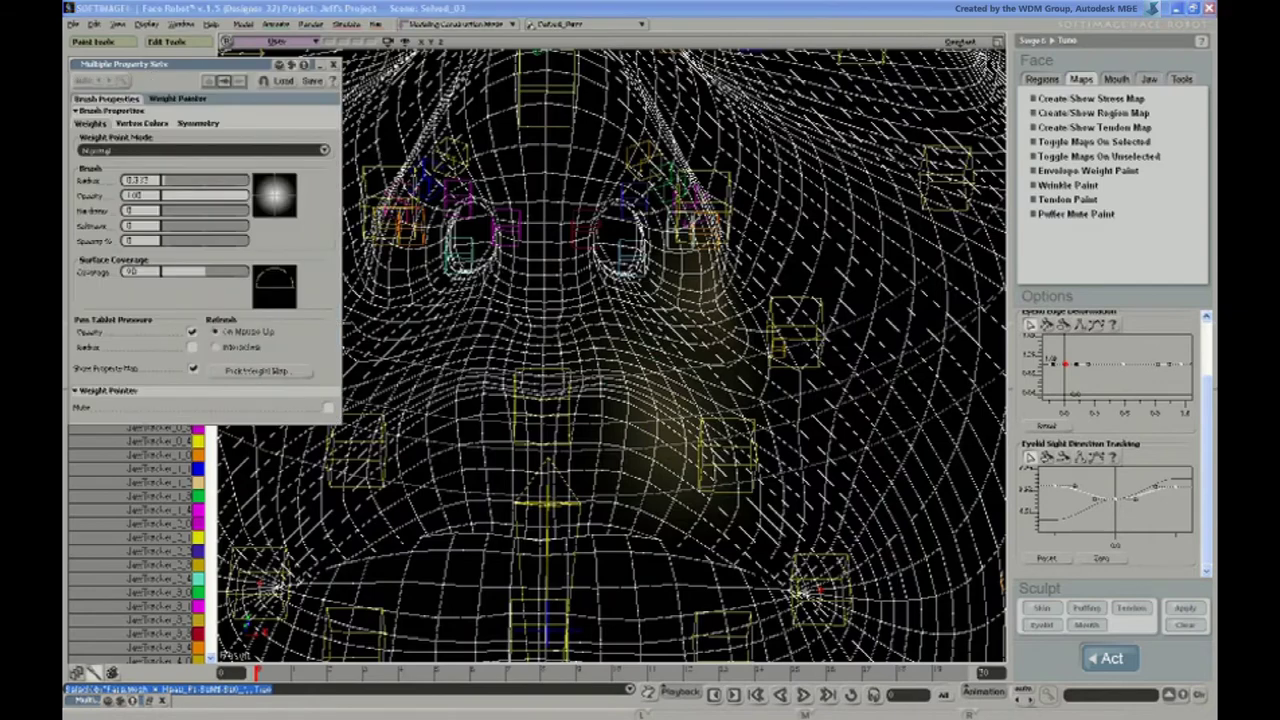
double_click(249, 68)
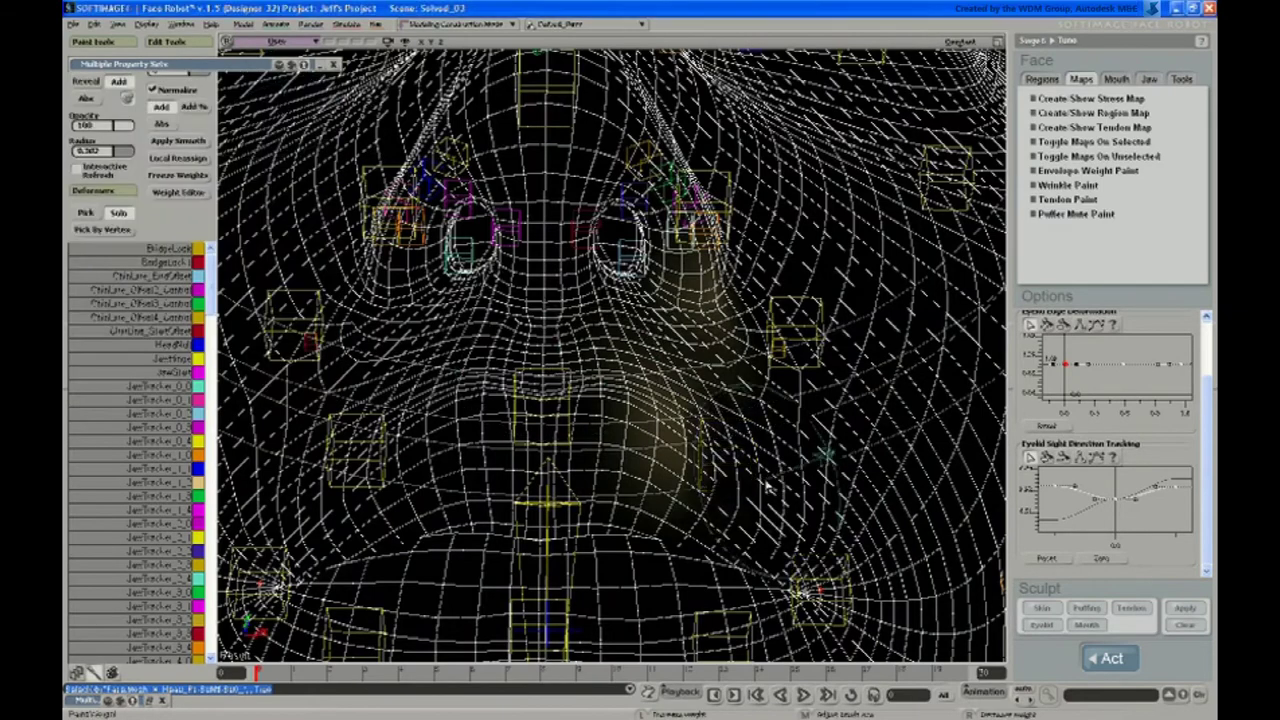
mouse_move(695, 395)
right_down()
mouse_move(690, 250)
mouse_move(645, 260)
mouse_move(614, 471)
mouse_move(640, 440)
right_up()
right_drag(673, 359, 672, 366)
key(4)
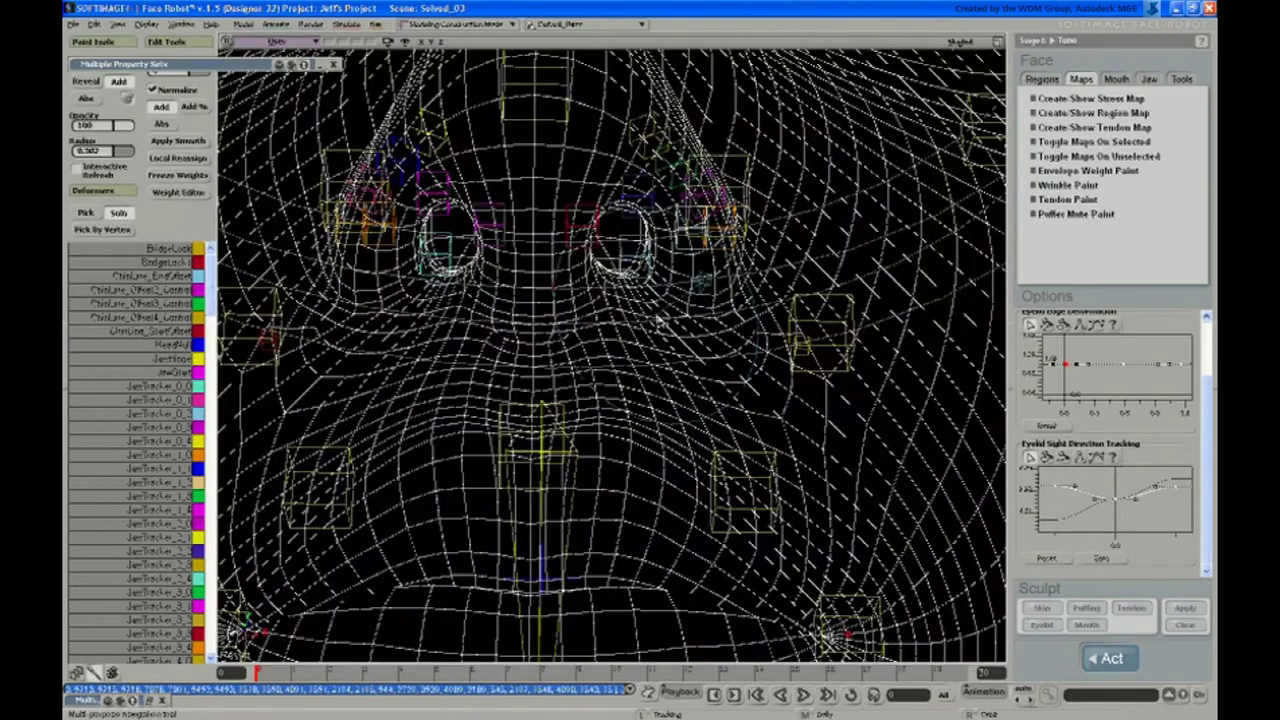
Pick the dark blue and light blue deformers on the left nostril rim in turn, and erase their weights below the nose
key(d)
click(652, 222)
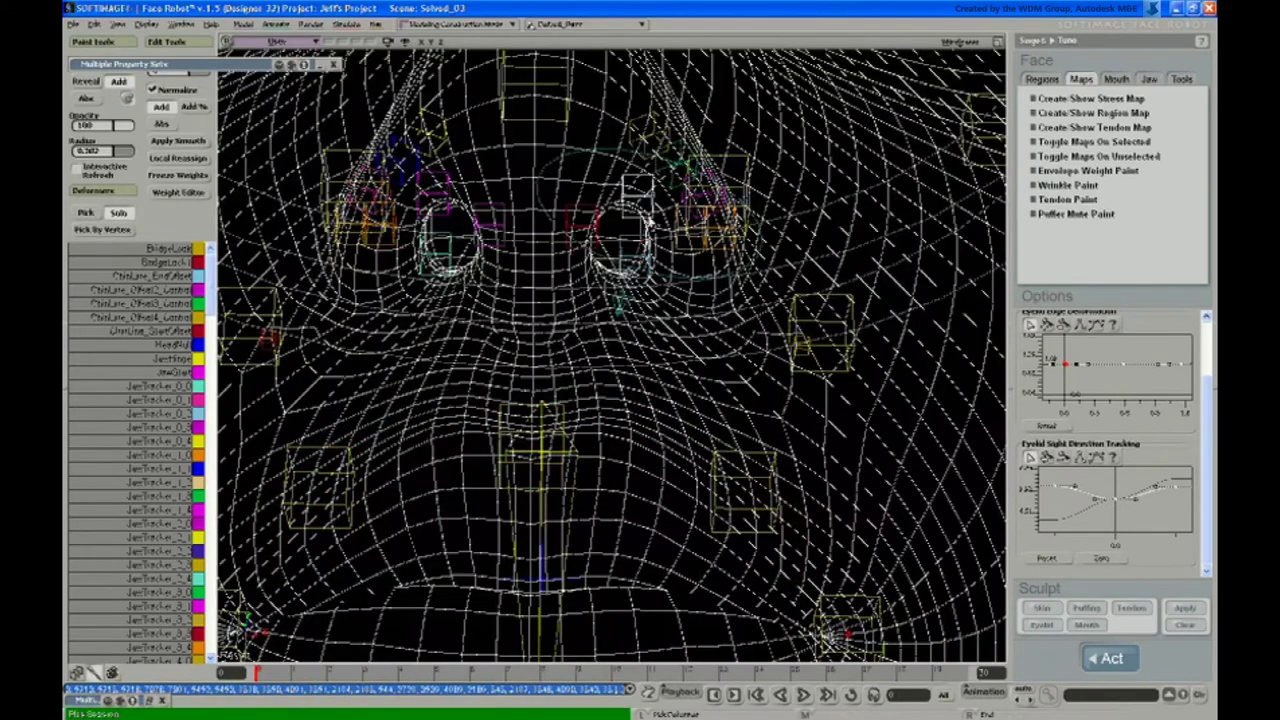
mouse_move(652, 248)
right_down()
mouse_move(671, 265)
mouse_move(658, 285)
right_up()
key(d)
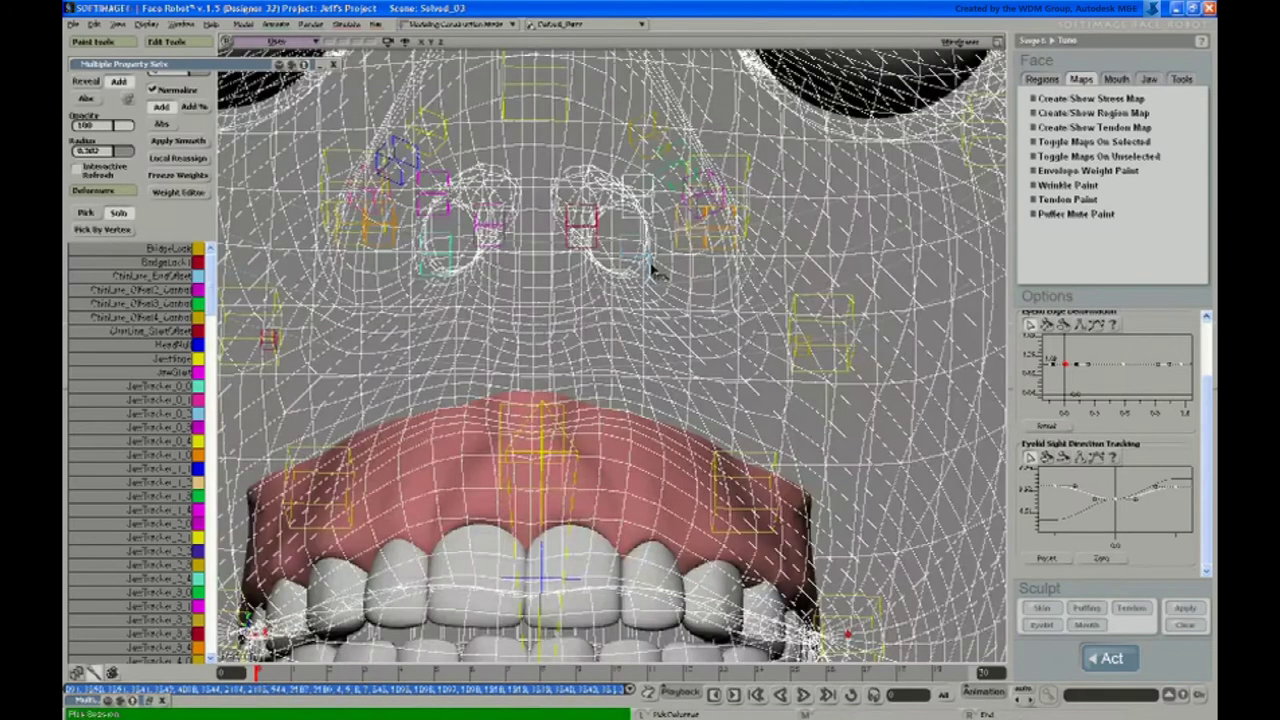
click(652, 266)
mouse_move(660, 262)
right_down()
mouse_move(712, 432)
mouse_move(562, 512)
mouse_move(776, 516)
mouse_move(511, 354)
mouse_move(520, 440)
right_up()
Pick the red deformer on the inner side of the left nostril and erase its weights from the upper lip
key(d)
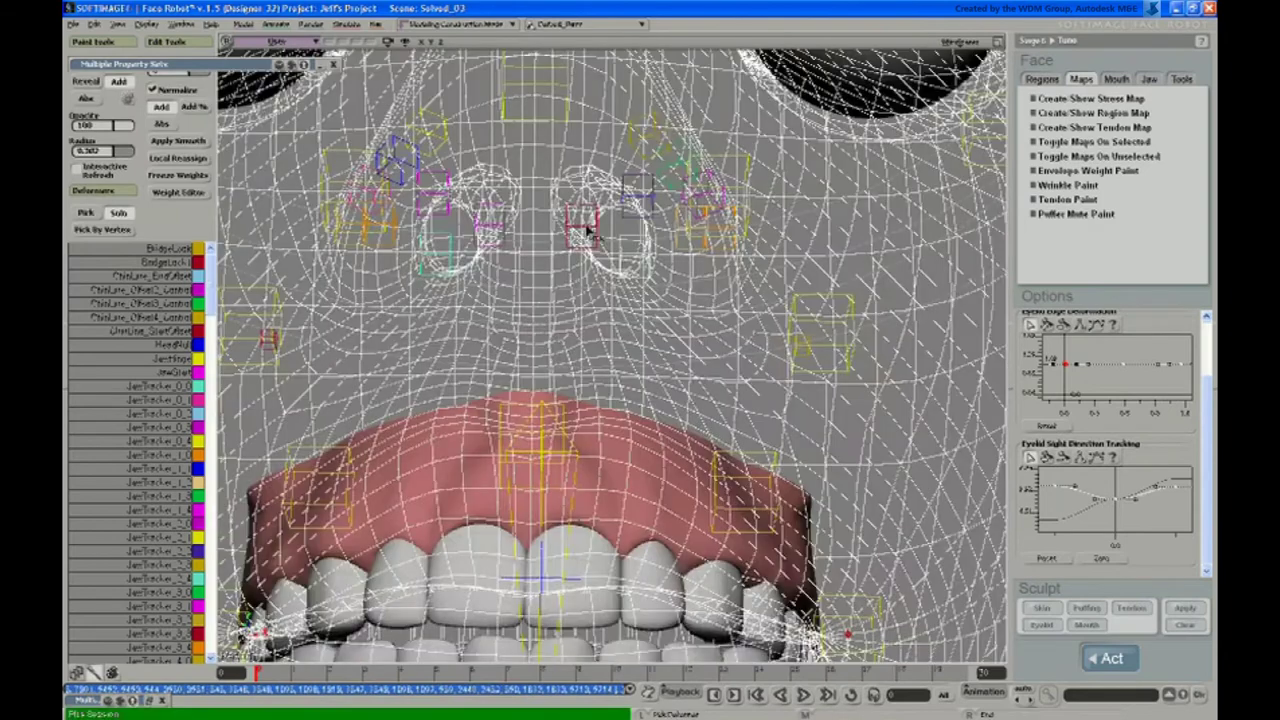
click(597, 231)
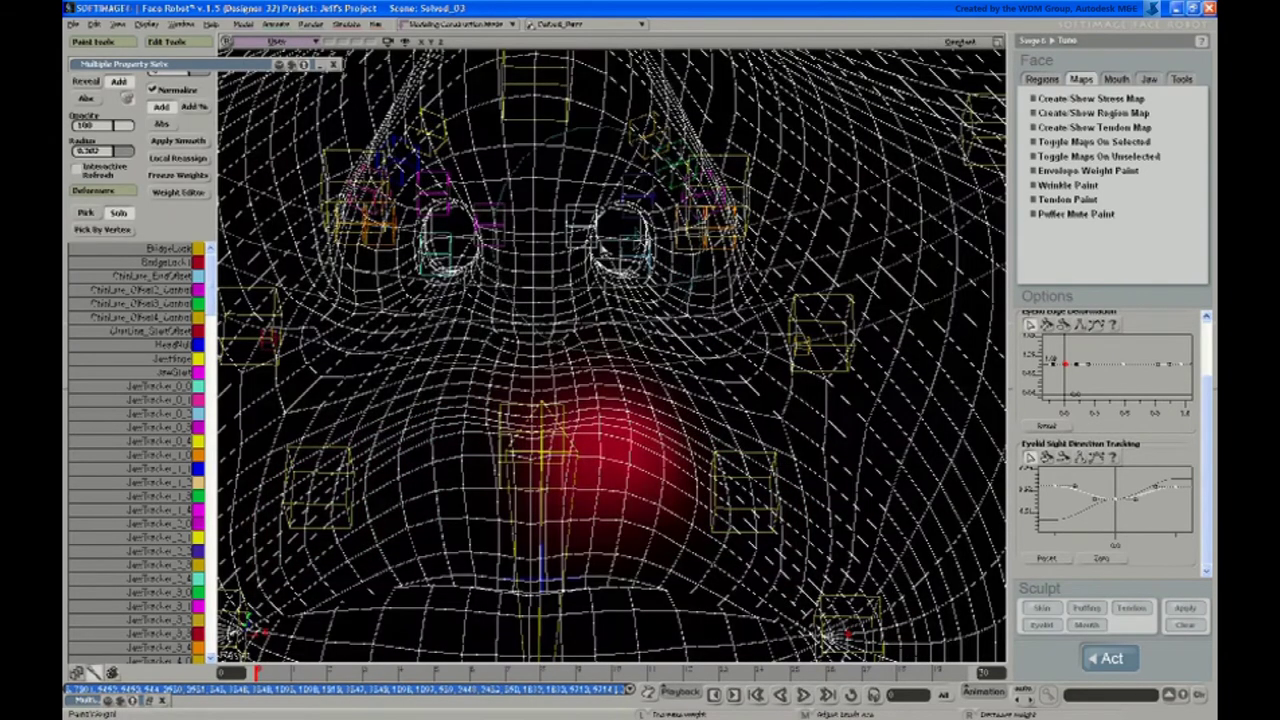
mouse_move(755, 362)
right_down()
mouse_move(655, 457)
mouse_move(600, 535)
mouse_move(667, 519)
right_up()
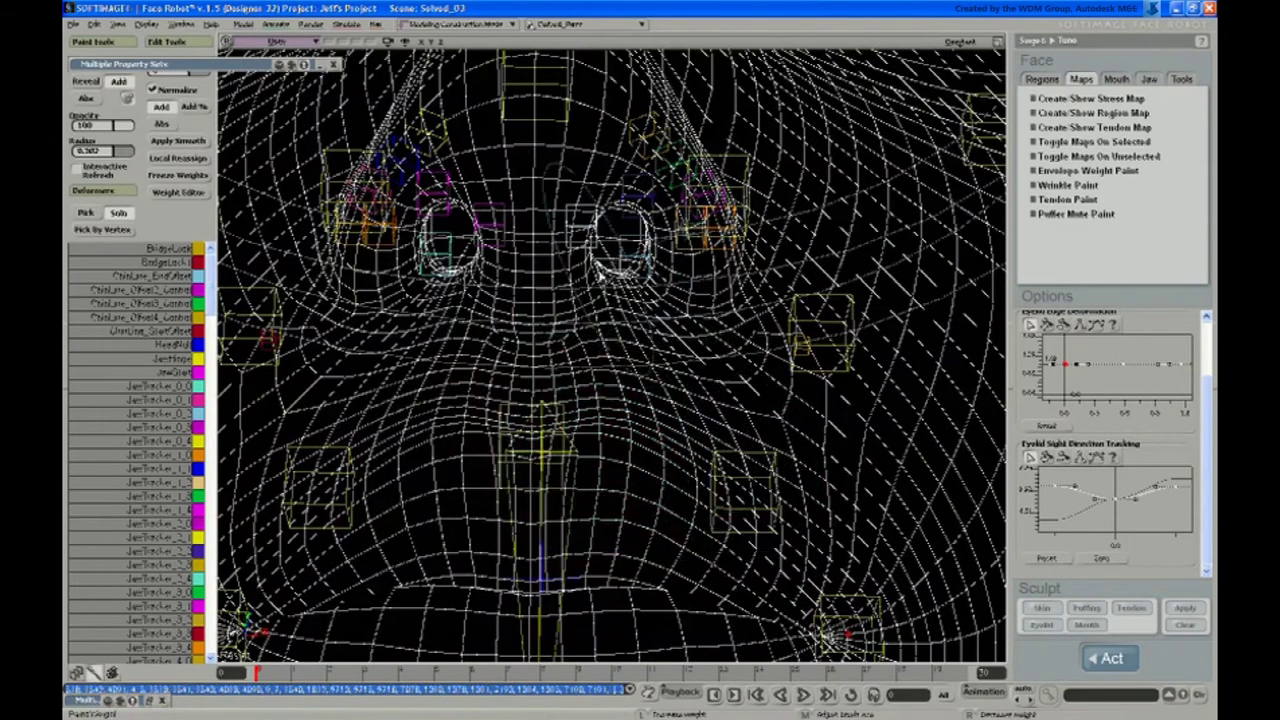
Pick the orange deformer on the left nostril wing and erase its weights beside the nose and above the upper lip
key(d)
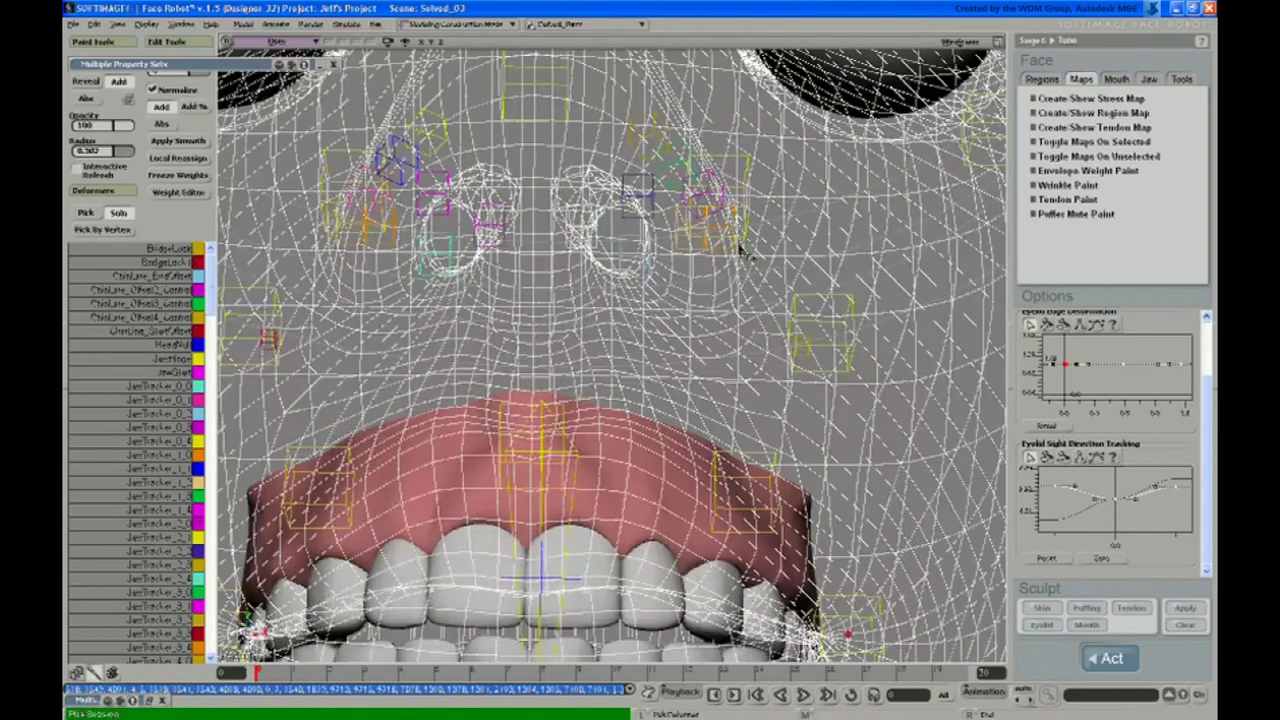
click(734, 251)
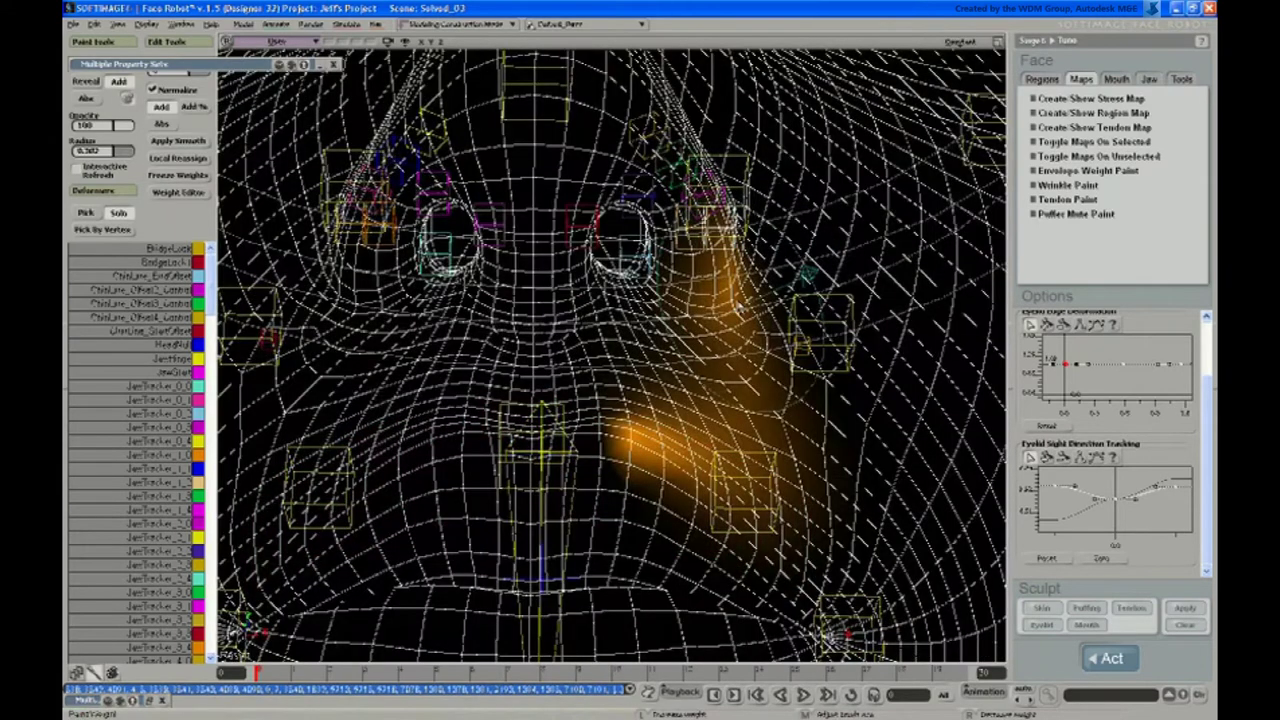
mouse_move(783, 448)
right_down()
mouse_move(642, 484)
mouse_move(592, 414)
mouse_move(715, 300)
mouse_move(682, 185)
right_up()
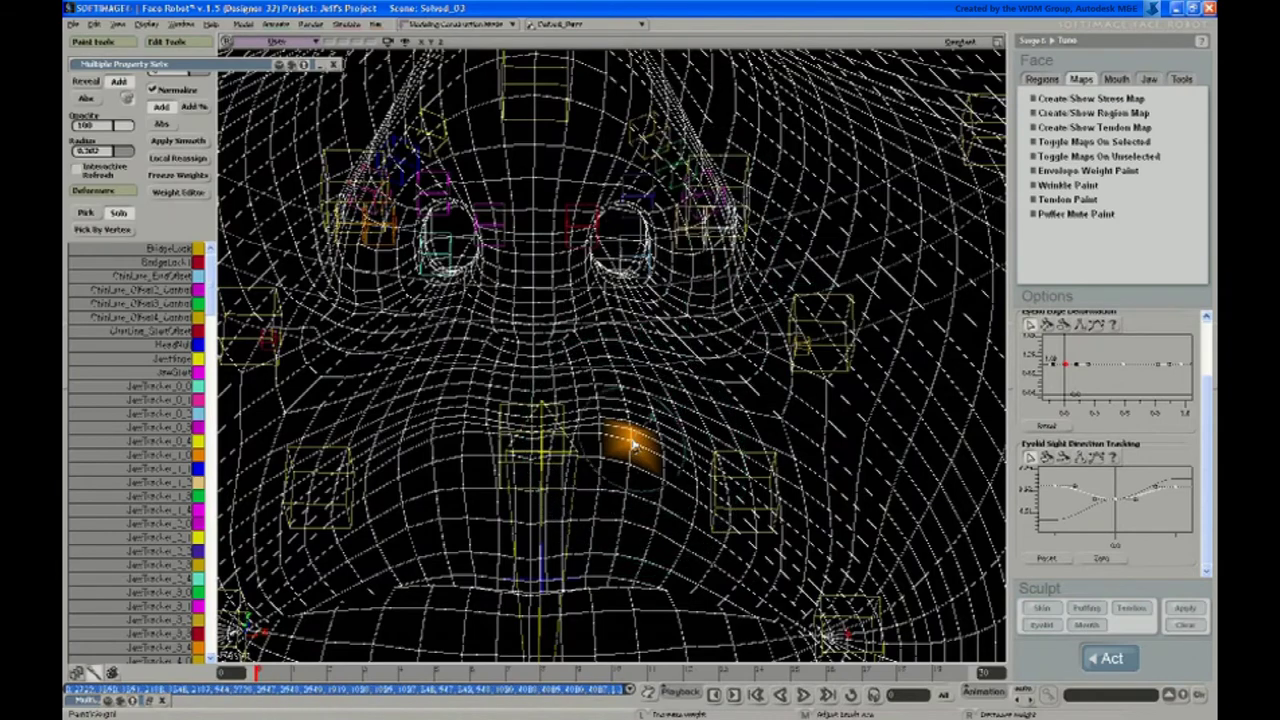
drag(638, 432, 645, 508)
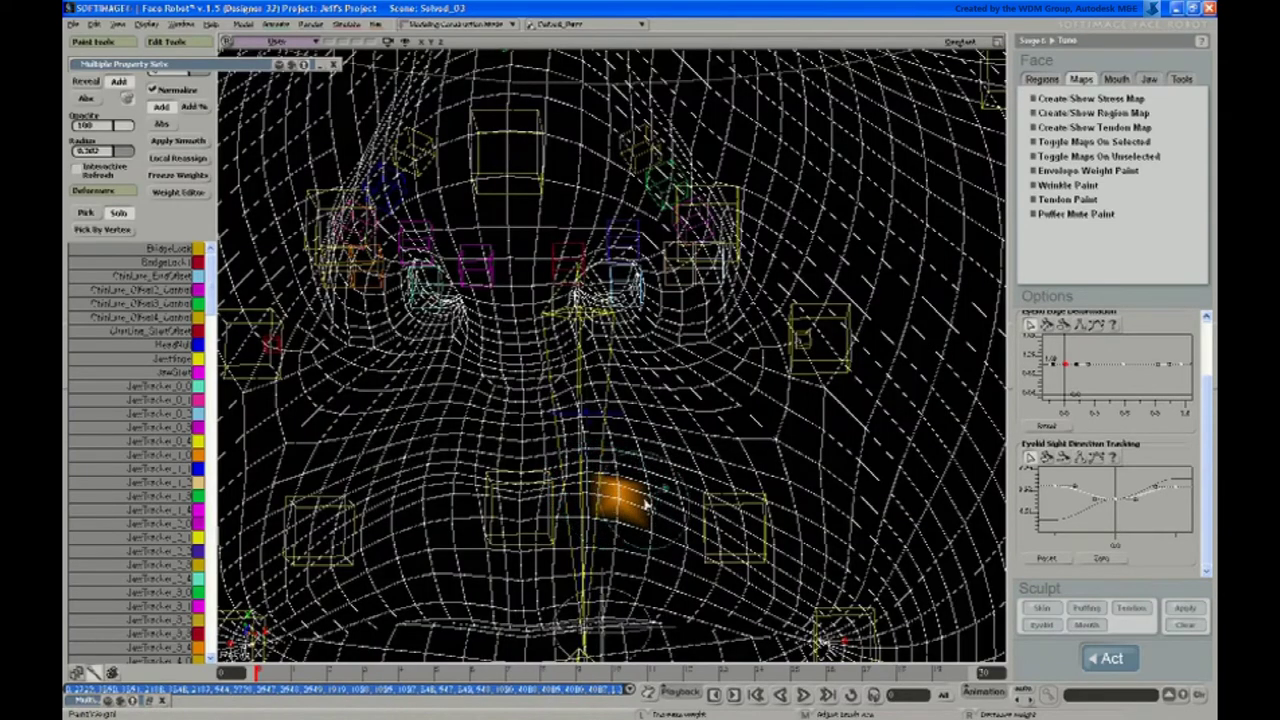
middle_drag(672, 510, 587, 329)
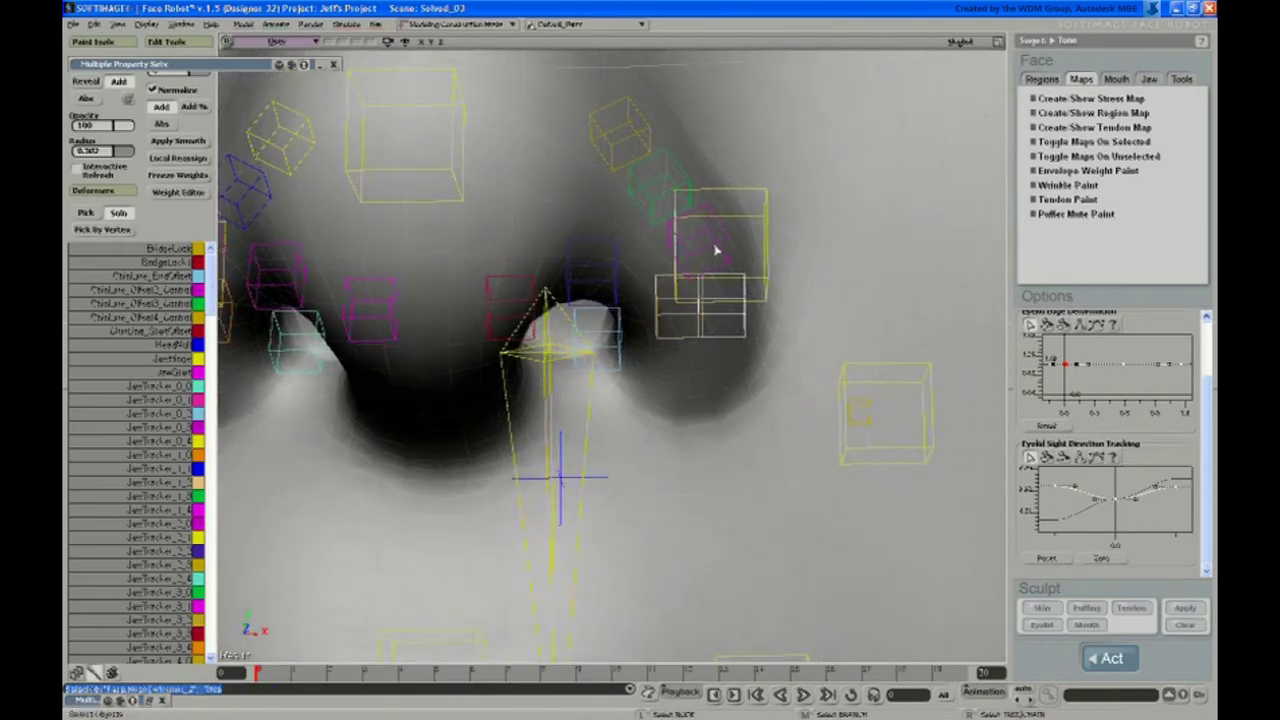
Isolate the magenta and green deformers on the left nostril wing in turn and examine their weight areas
click(841, 309)
key(d)
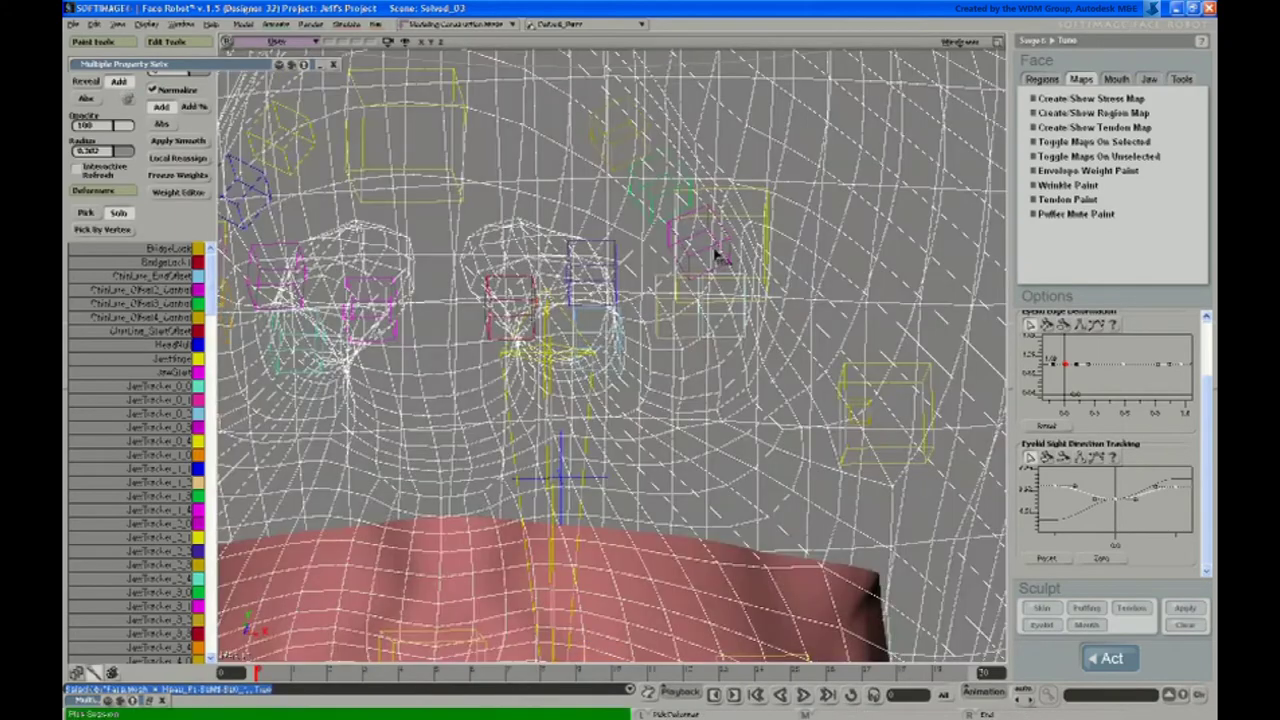
click(710, 252)
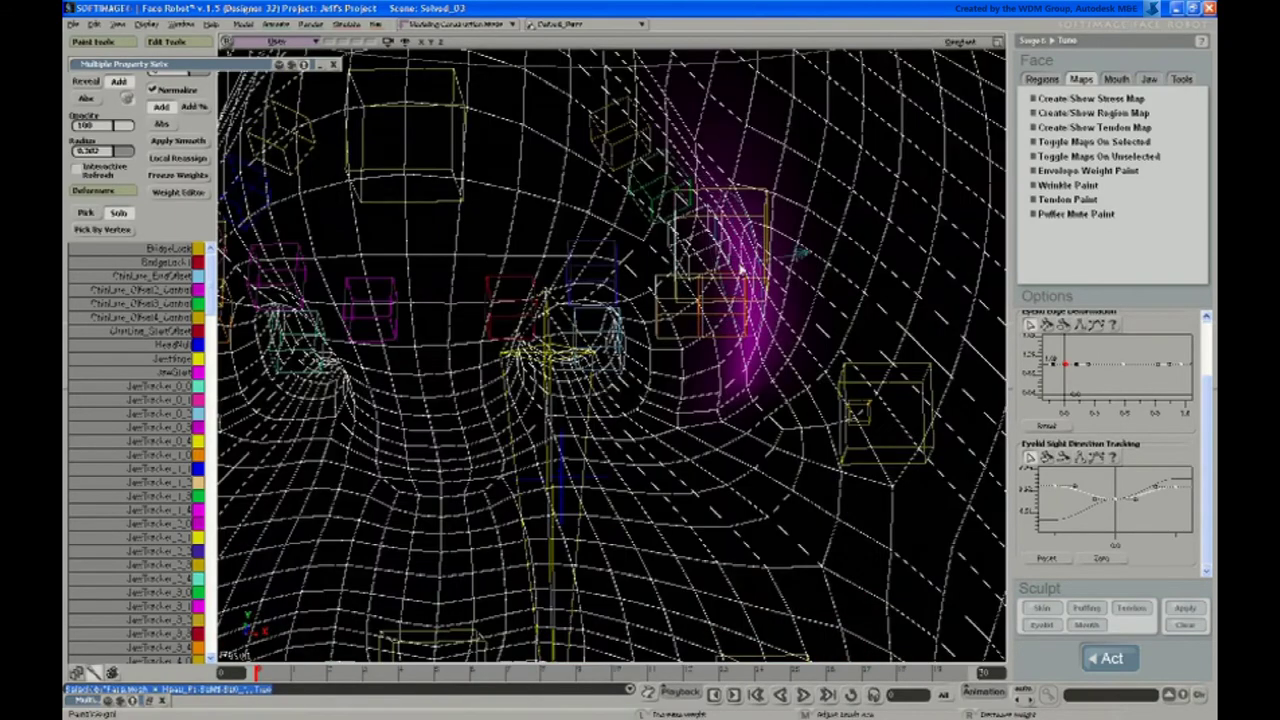
key(s)
middle_drag(716, 342, 695, 348)
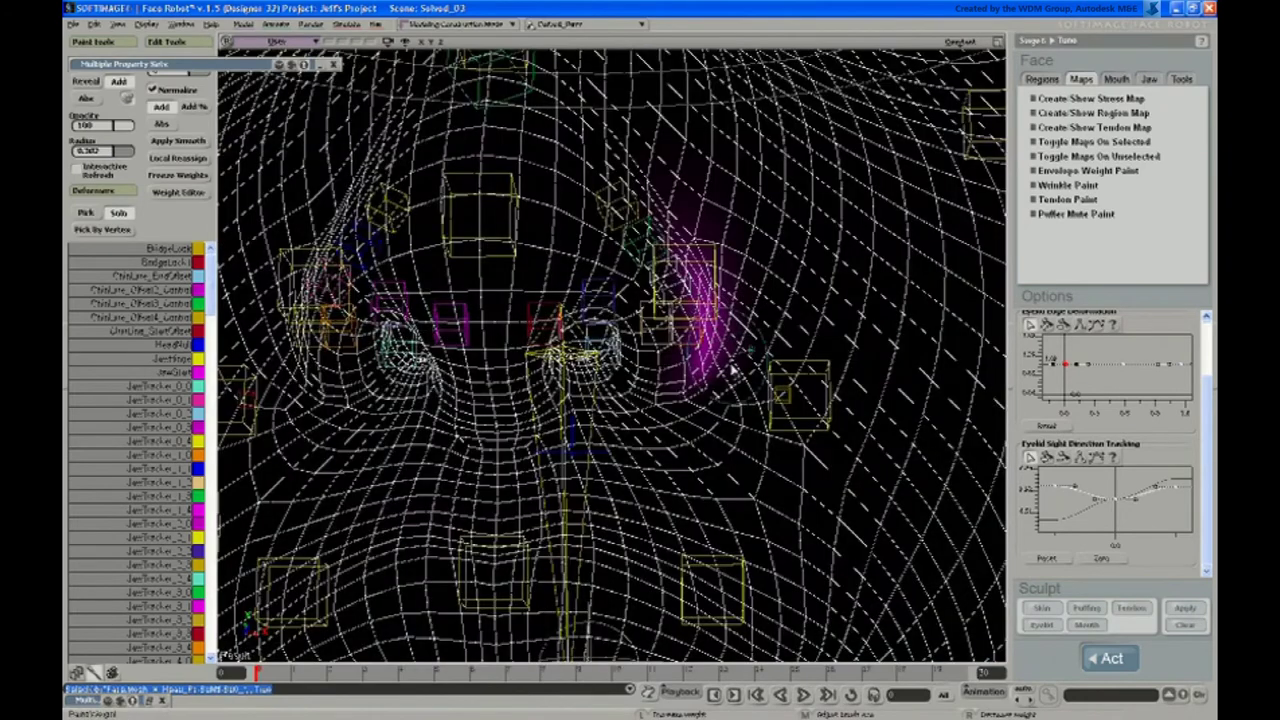
key(s)
right_drag(733, 369, 697, 341)
key(d)
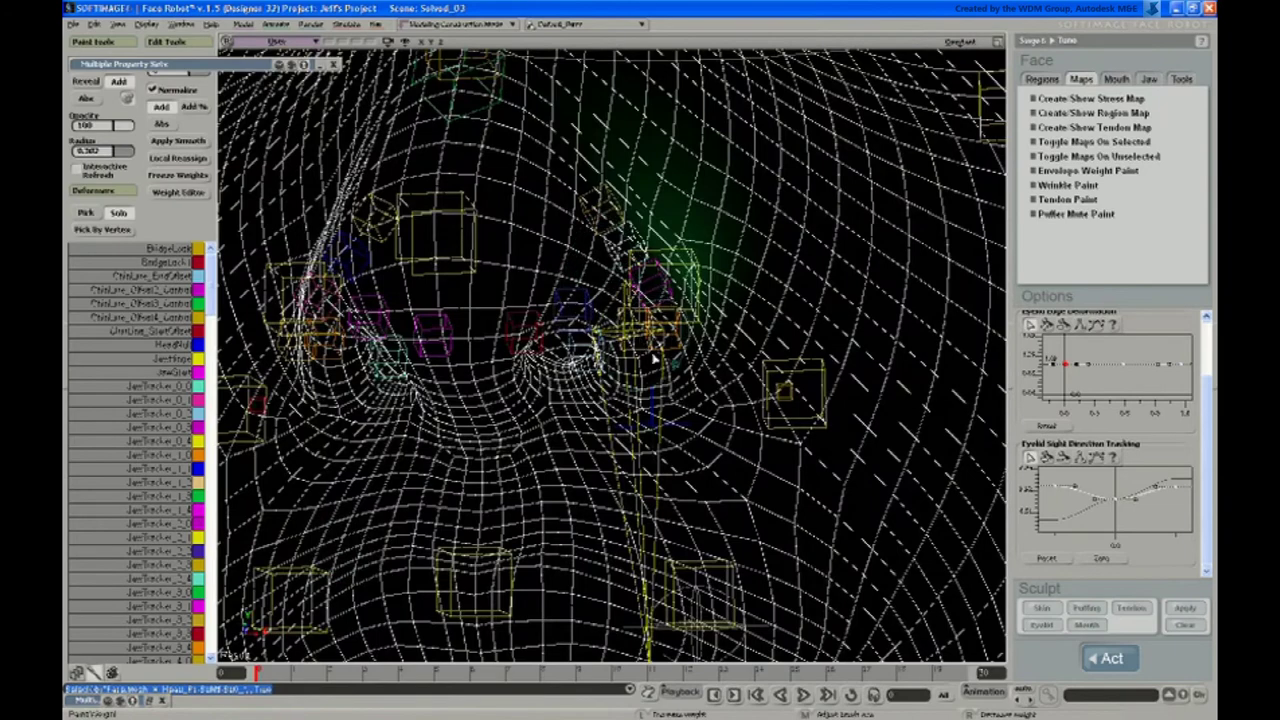
Move the left nostril control to test how the nostril deforms, and reset it
key(s)
middle_drag(656, 360, 634, 420)
right_drag(634, 420, 649, 374)
drag(649, 374, 648, 395)
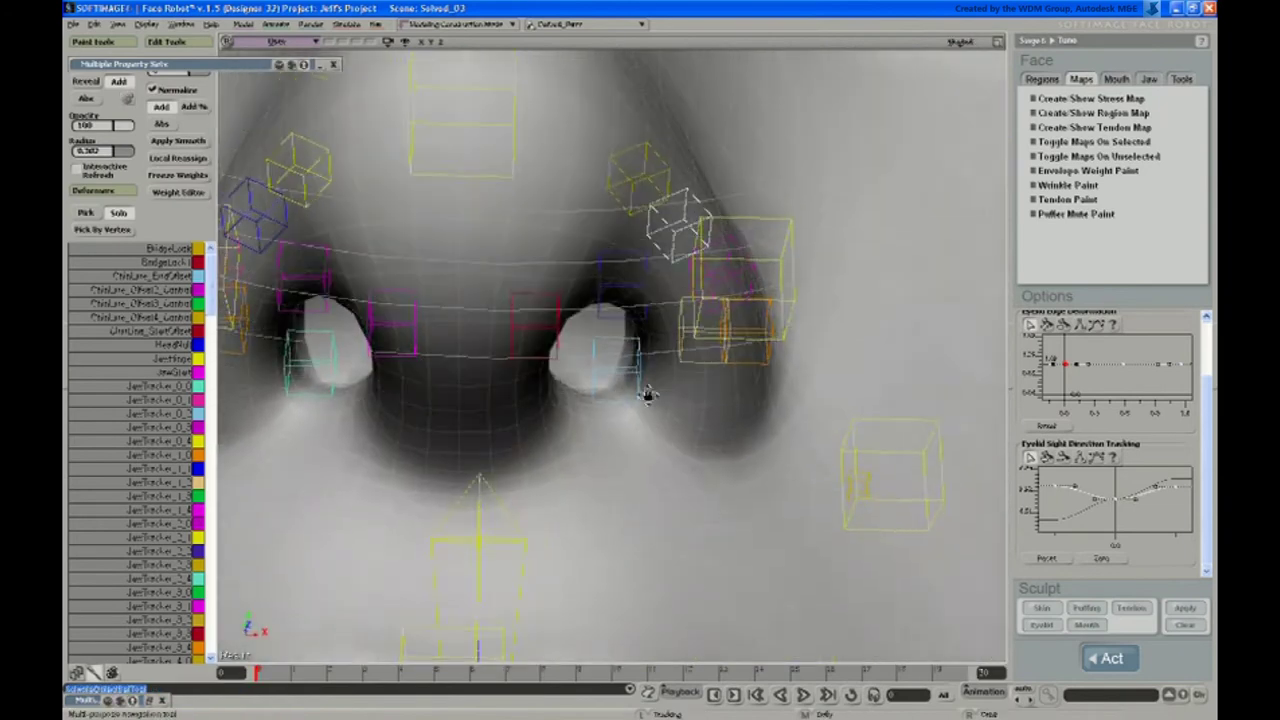
middle_drag(648, 395, 637, 420)
click(673, 460)
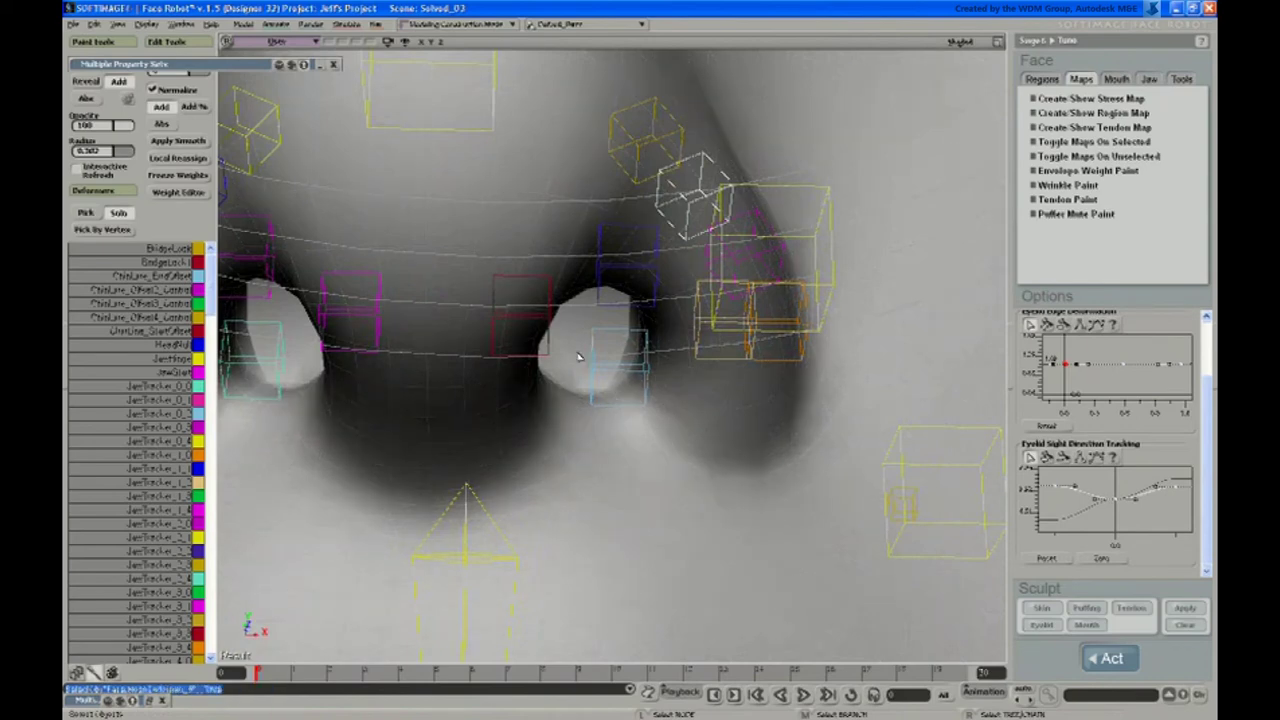
click(829, 303)
key(v)
drag(853, 266, 862, 290)
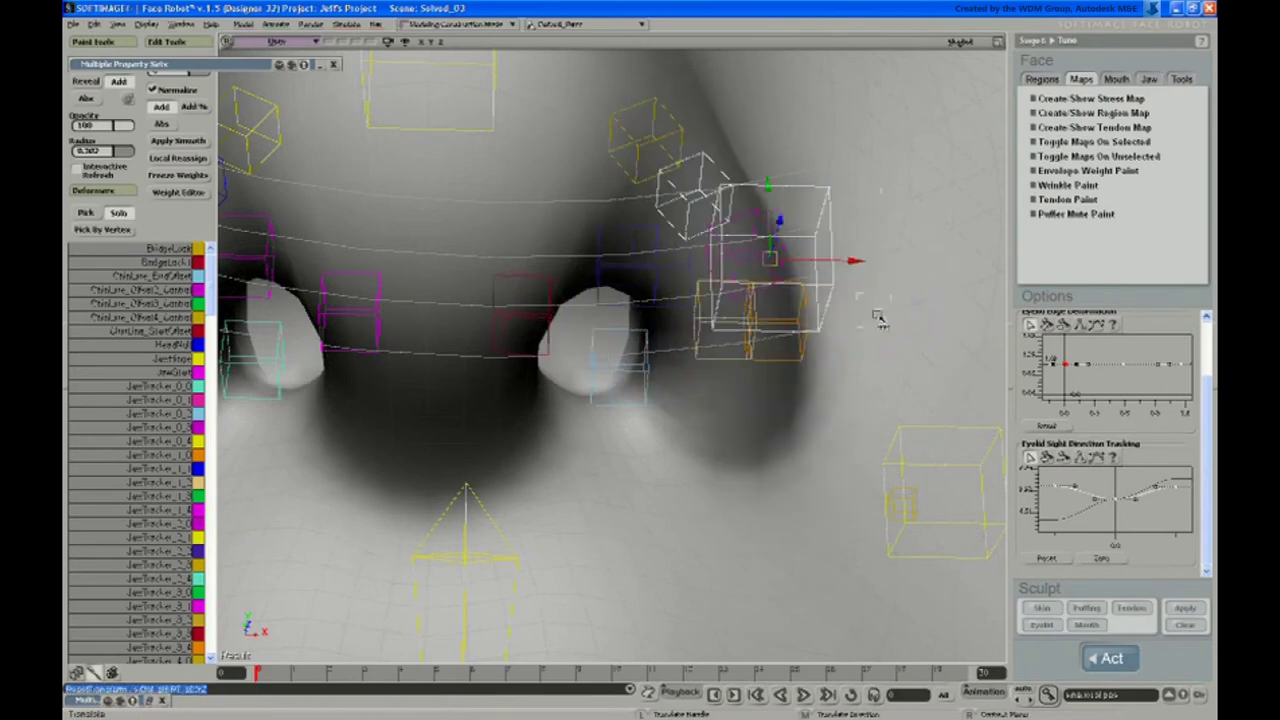
Pick the light blue, tan and dark blue deformers in turn and paint their weights around the left nostril rim
key(s)
right_drag(623, 433, 620, 400)
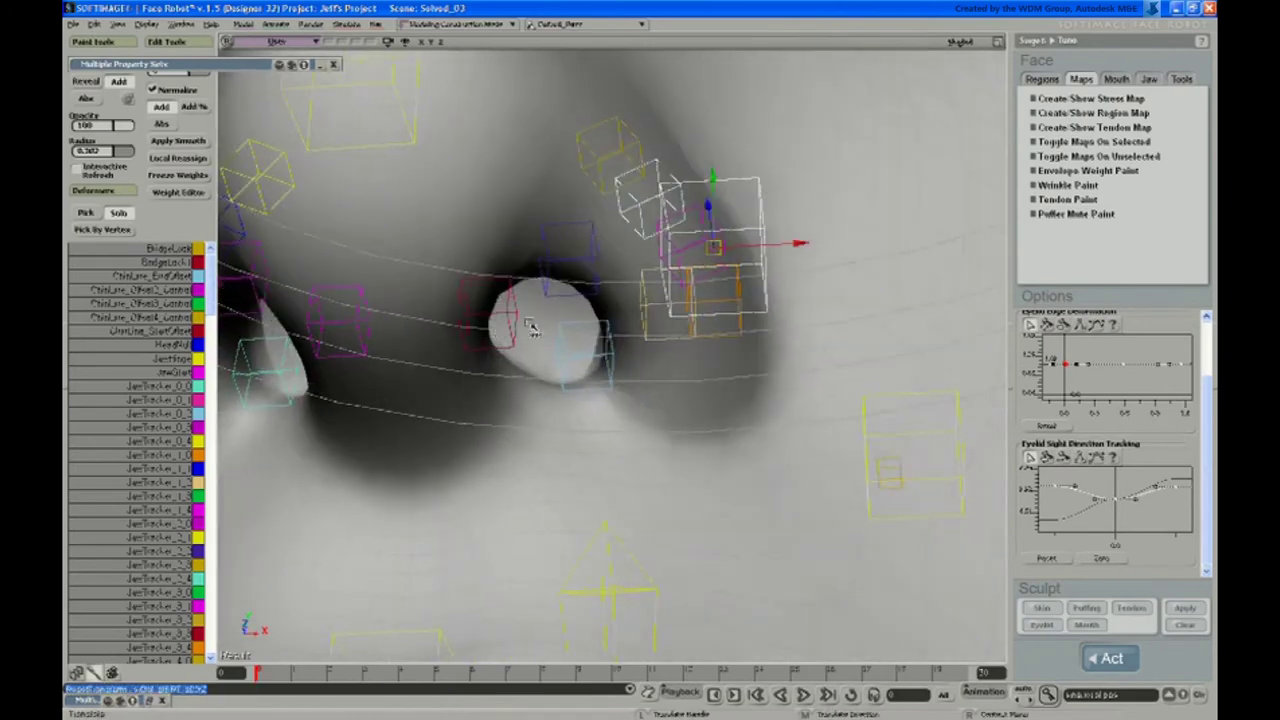
drag(530, 328, 502, 337)
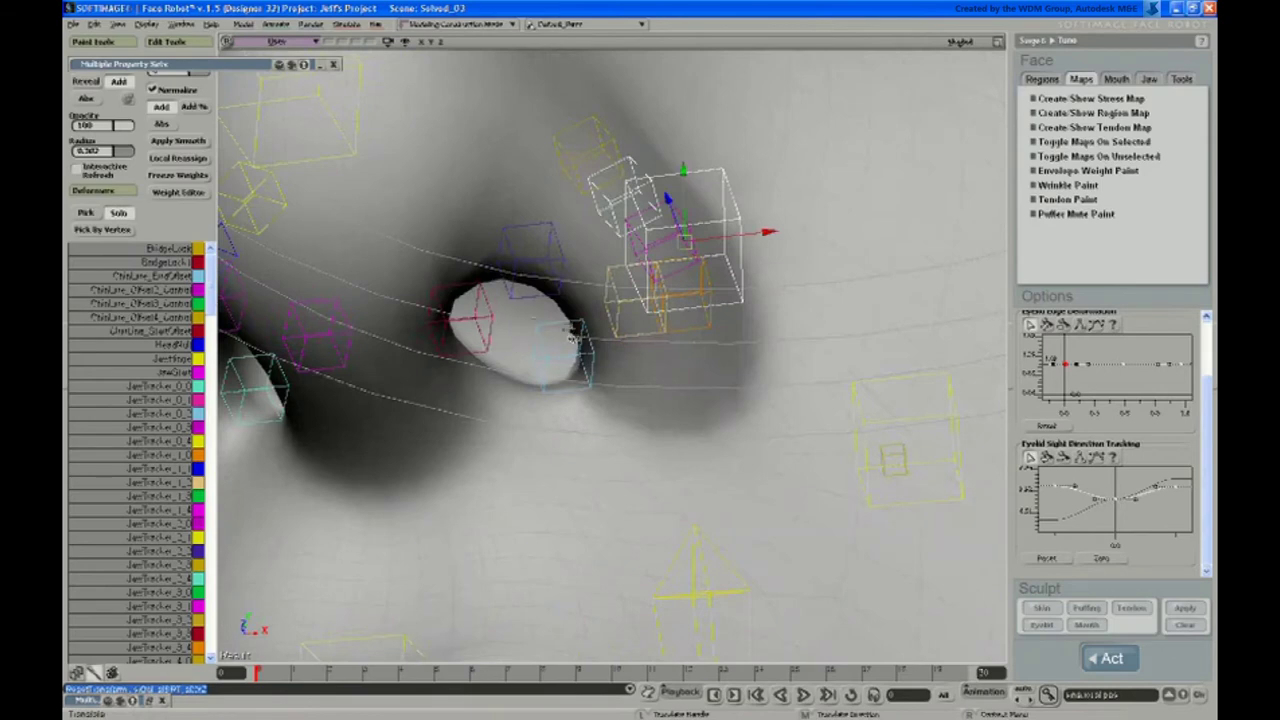
drag(482, 300, 597, 420)
key(space)
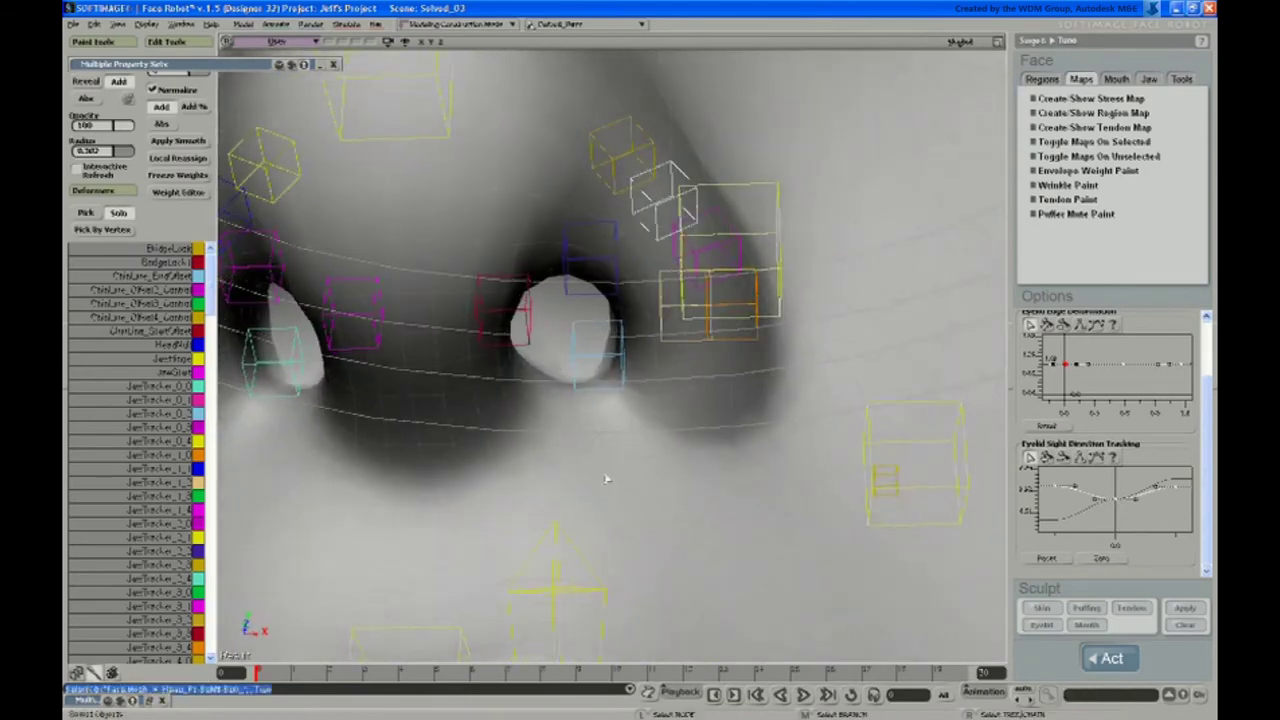
key(d)
key(d)
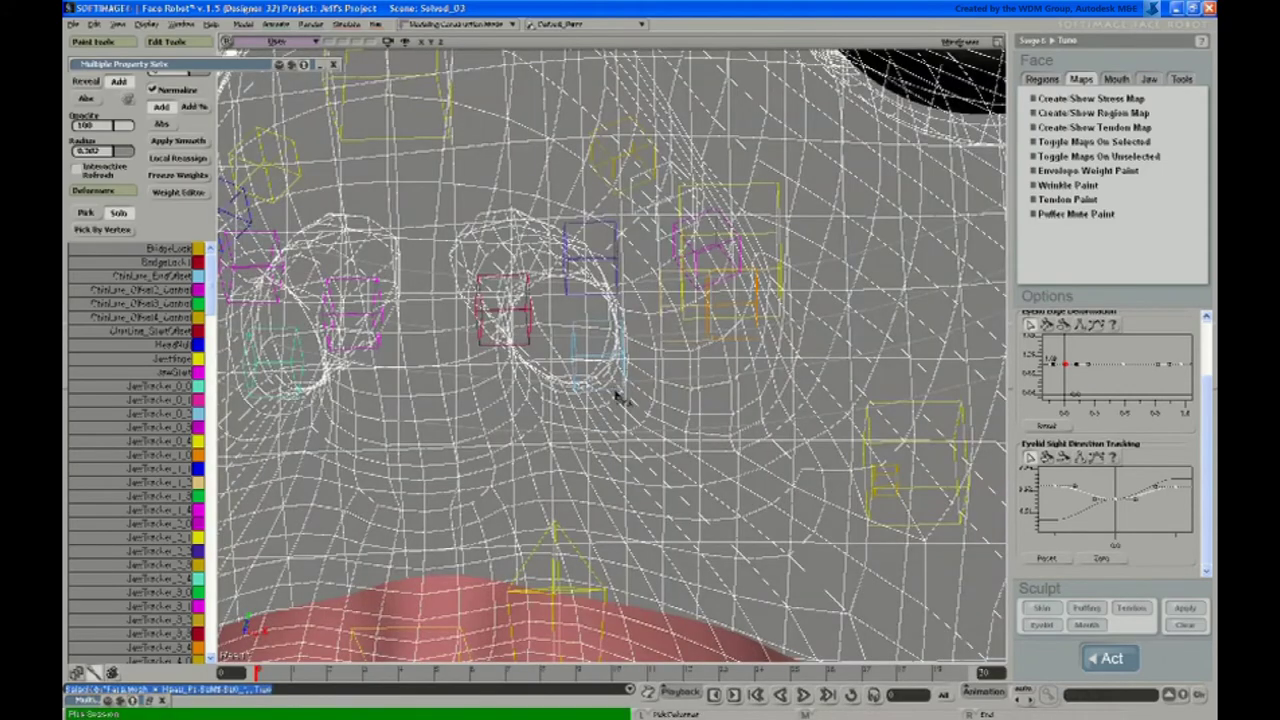
click(618, 395)
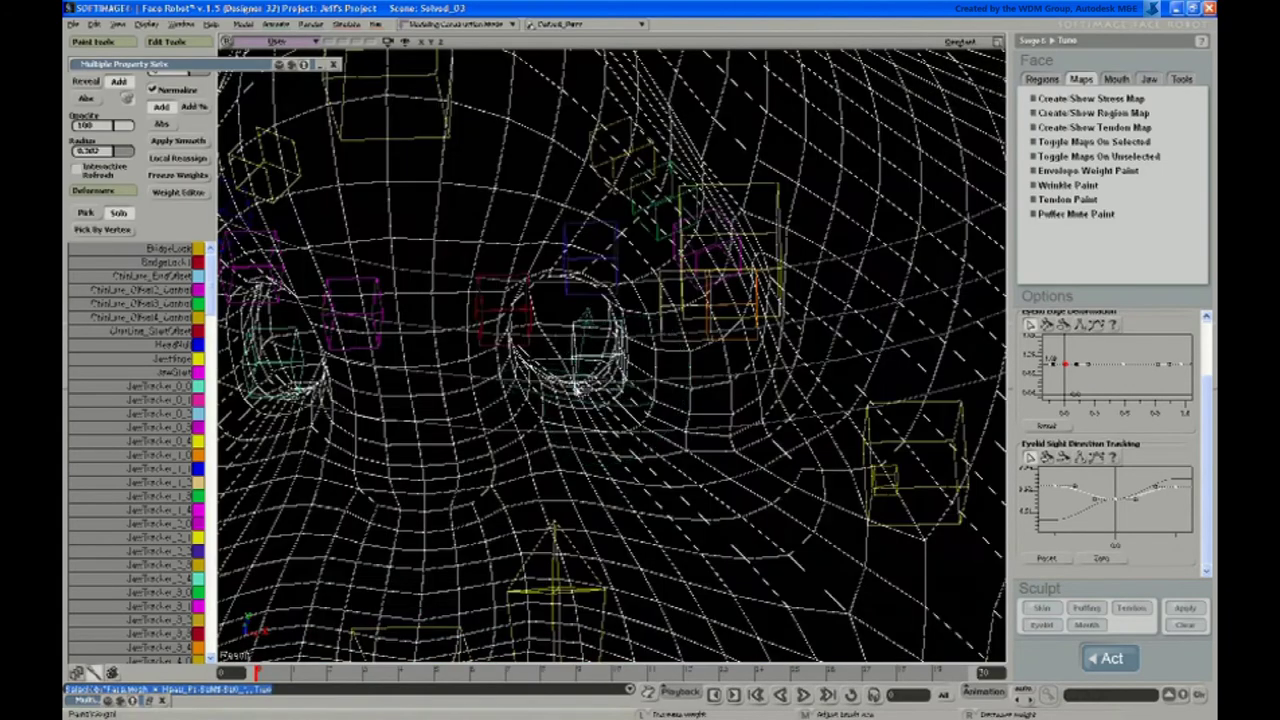
drag(583, 384, 608, 390)
key(d)
mouse_move(673, 347)
mouse_down()
mouse_move(600, 363)
mouse_move(646, 337)
mouse_move(608, 335)
mouse_up()
mouse_move(601, 265)
mouse_down()
mouse_move(640, 200)
mouse_move(580, 252)
mouse_move(560, 315)
mouse_move(586, 277)
mouse_move(668, 262)
mouse_move(598, 257)
mouse_up()
Show all deformer weights together, lower the brush opacity to about 40, and smooth the weights around the left nostril
click(121, 214)
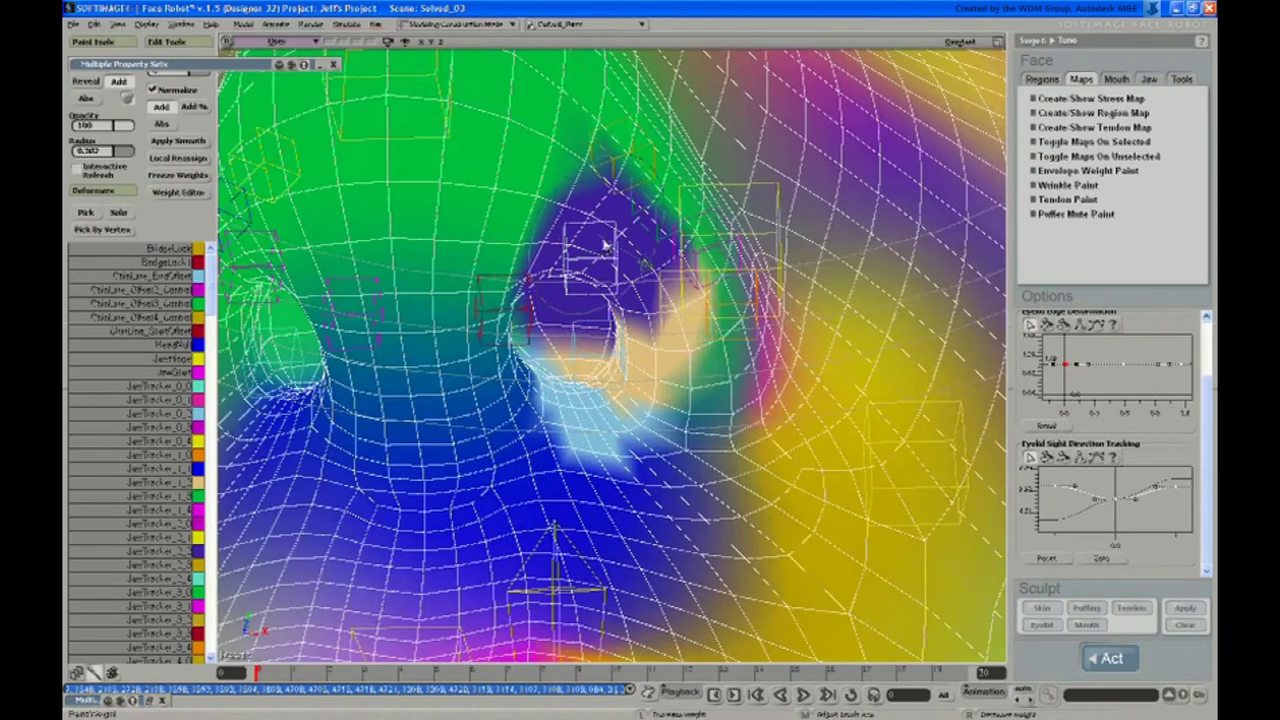
double_click(247, 68)
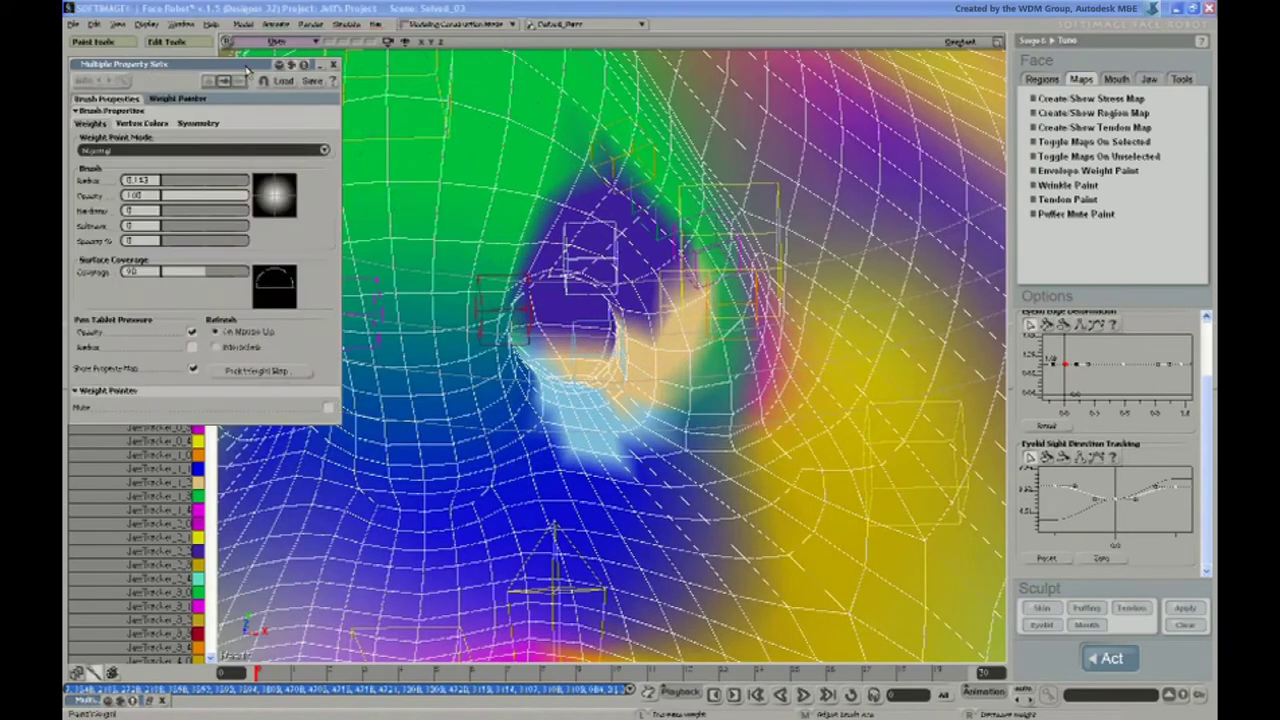
click(196, 195)
mouse_move(574, 194)
alt+mouse_down()
mouse_move(706, 385)
mouse_move(690, 425)
alt+mouse_up()
mouse_move(640, 195)
alt+mouse_down()
mouse_move(486, 340)
mouse_move(620, 454)
mouse_move(600, 320)
mouse_move(667, 363)
mouse_move(646, 376)
alt+mouse_up()
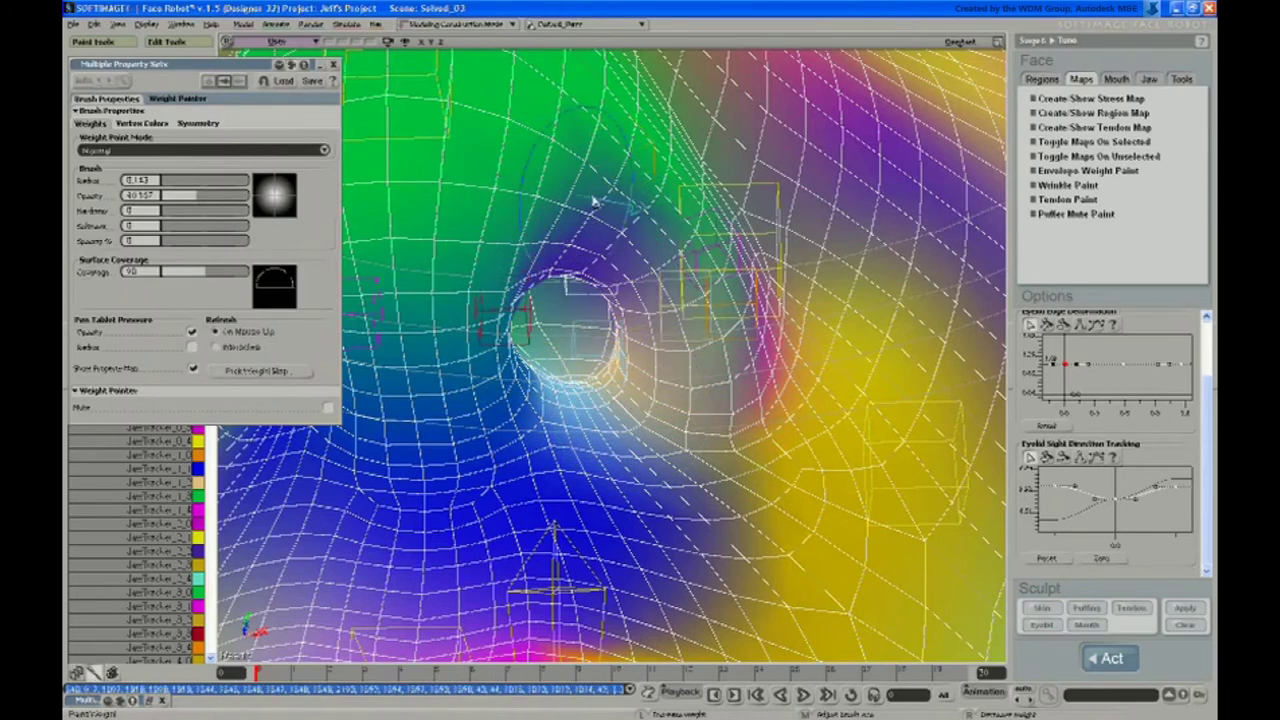
drag(700, 300, 748, 280)
Test the smoothed nostril by moving the left nostril control, resetting it, and pulling it outward again
key(space)
click(775, 272)
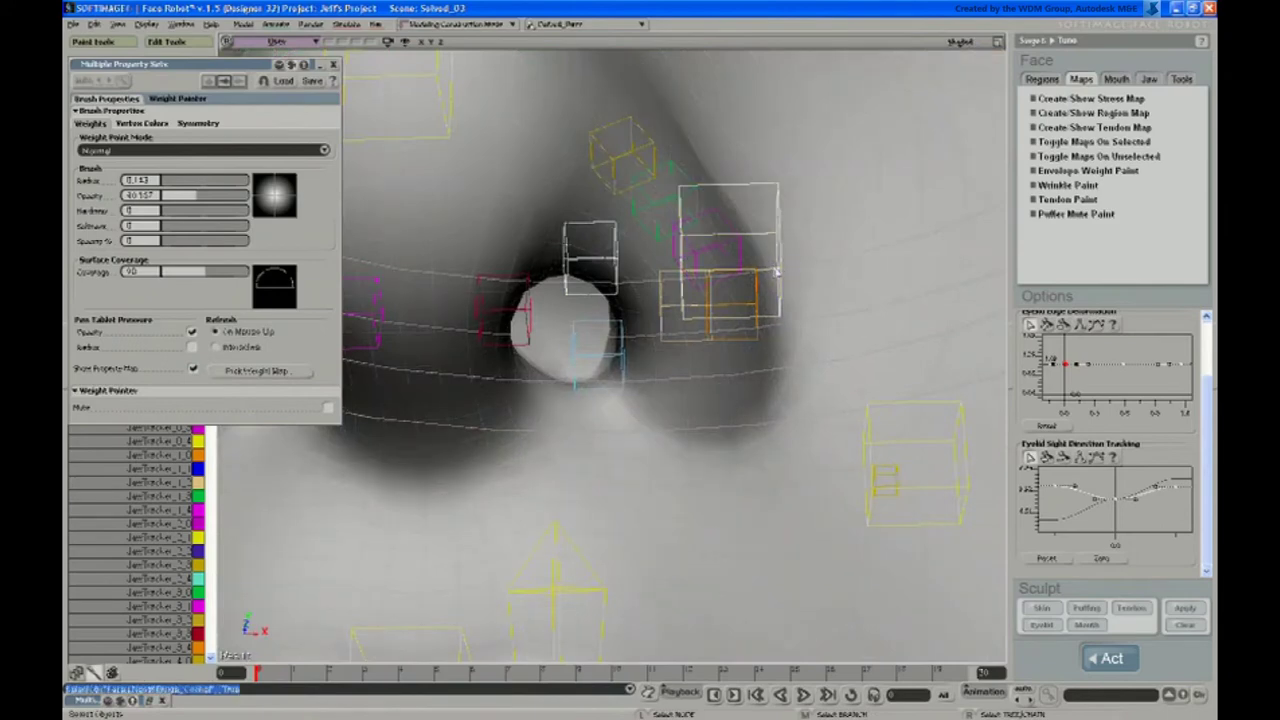
key(v)
drag(805, 262, 829, 246)
key(ctrl+shift+r)
key(s)
middle_drag(860, 249, 683, 126)
right_drag(690, 405, 730, 387)
key(v)
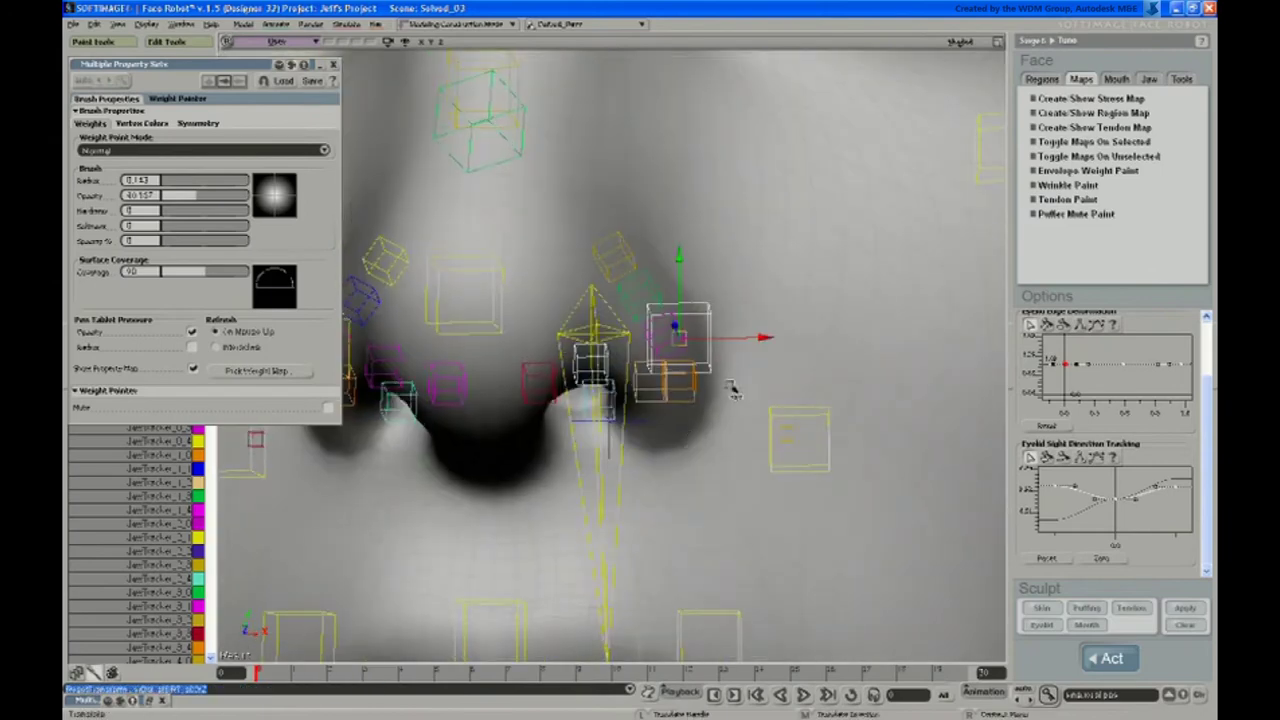
drag(760, 340, 807, 338)
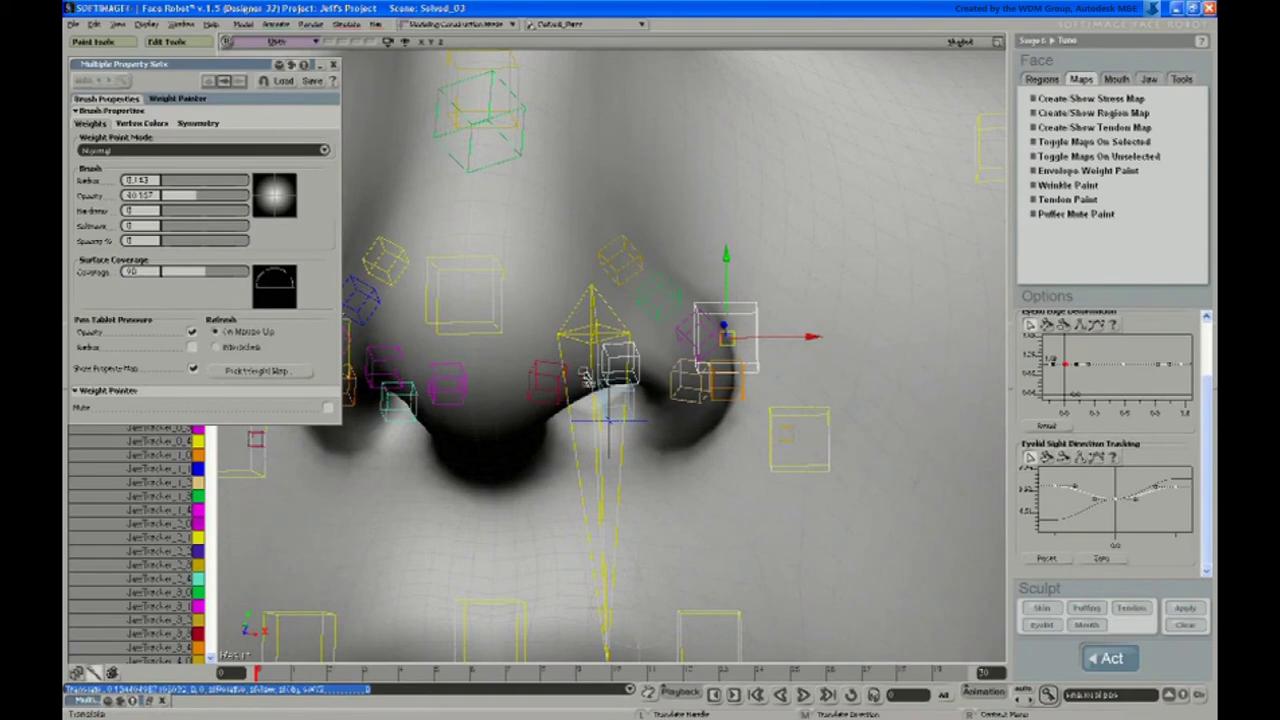
Enlarge the brush and smooth the head's weights along the inner edge of the left nostril
key(space)
click(512, 430)
key(w)
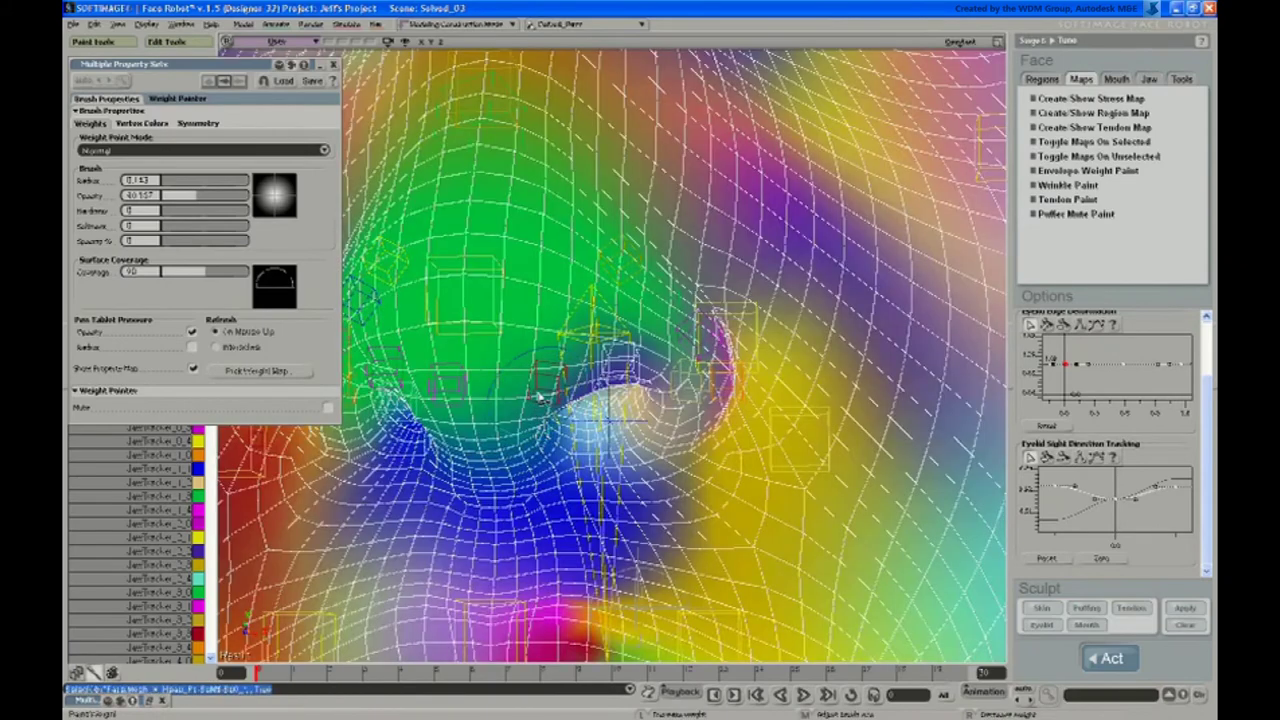
middle_drag(551, 383, 565, 386)
drag(574, 382, 562, 396)
key(space)
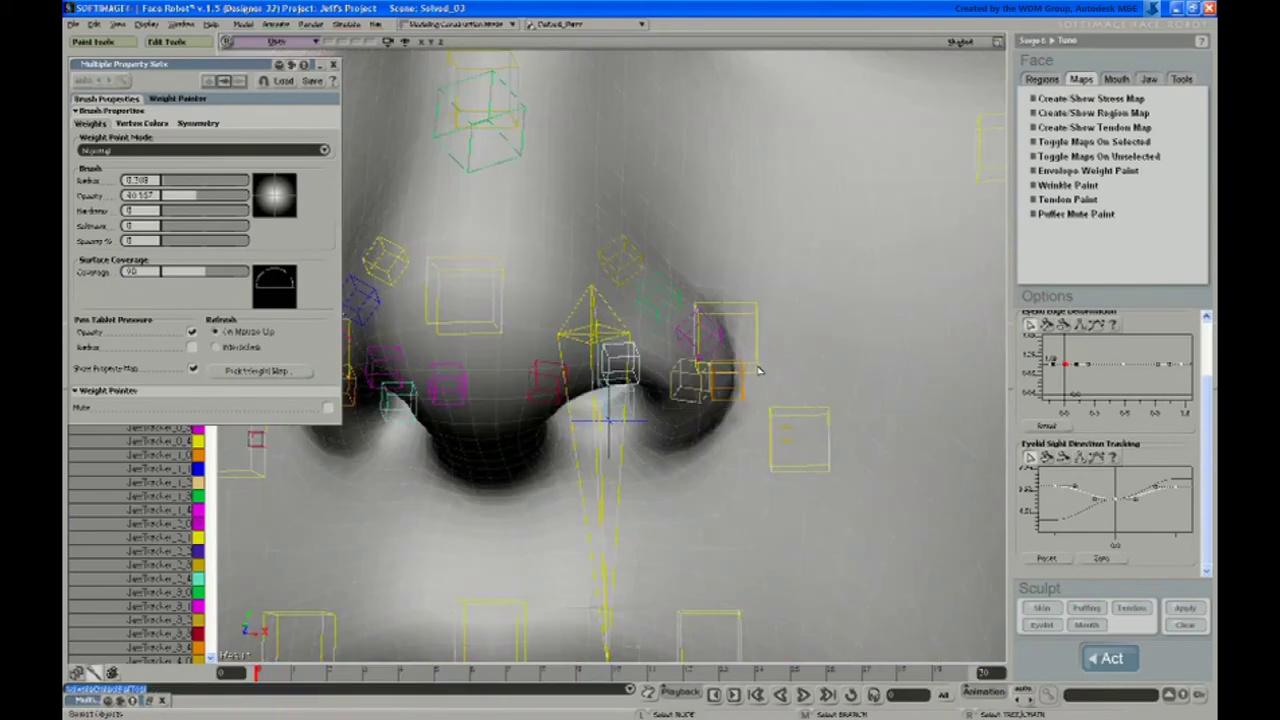
Move the left nostril control in several directions to check the deformation, and reset it to its rest position
click(756, 368)
key(v)
mouse_move(782, 340)
mouse_down()
mouse_move(746, 351)
mouse_move(763, 343)
mouse_up()
key(ctrl+shift+r)
key(s)
middle_drag(700, 380, 648, 345)
drag(648, 345, 705, 328)
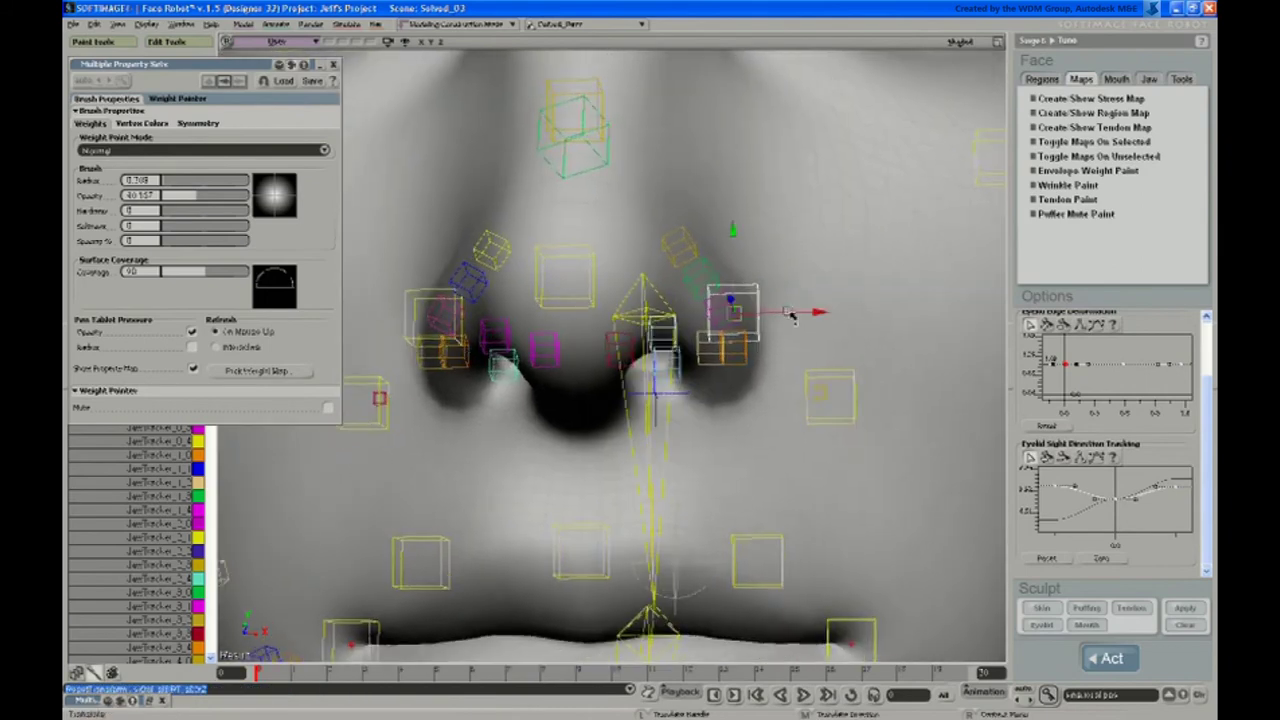
drag(818, 314, 830, 314)
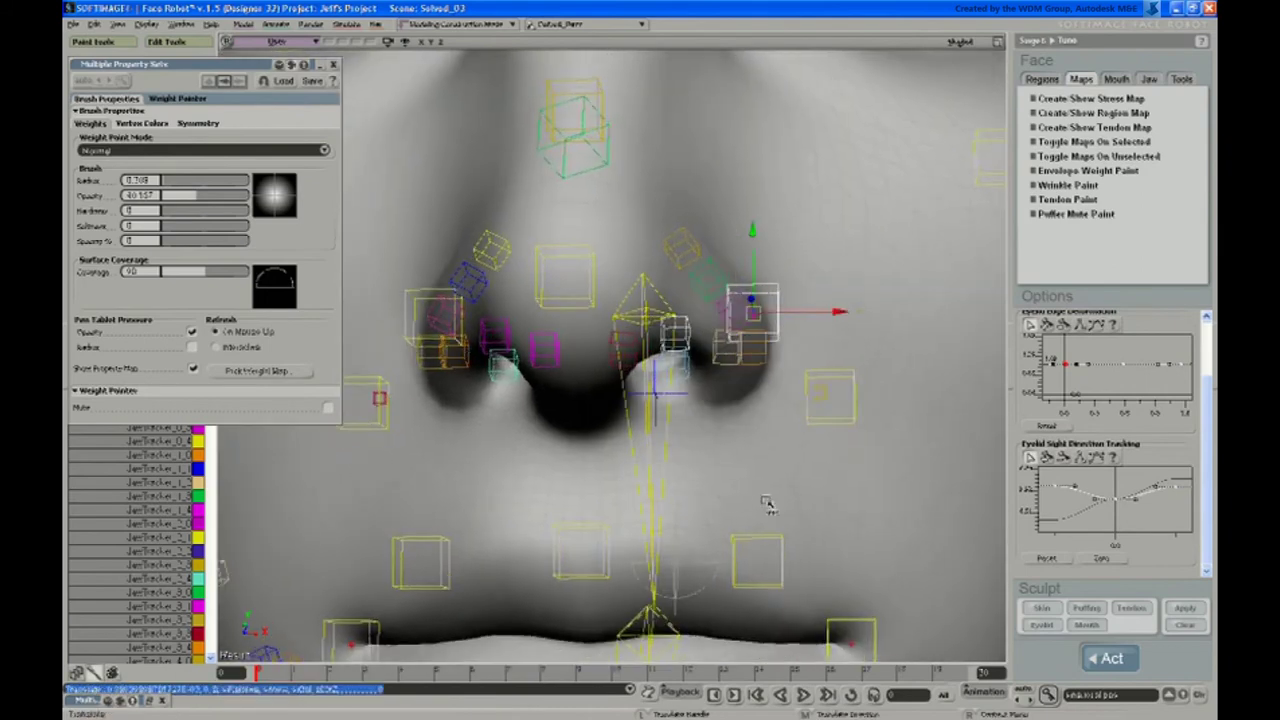
key(ctrl+shift+r)
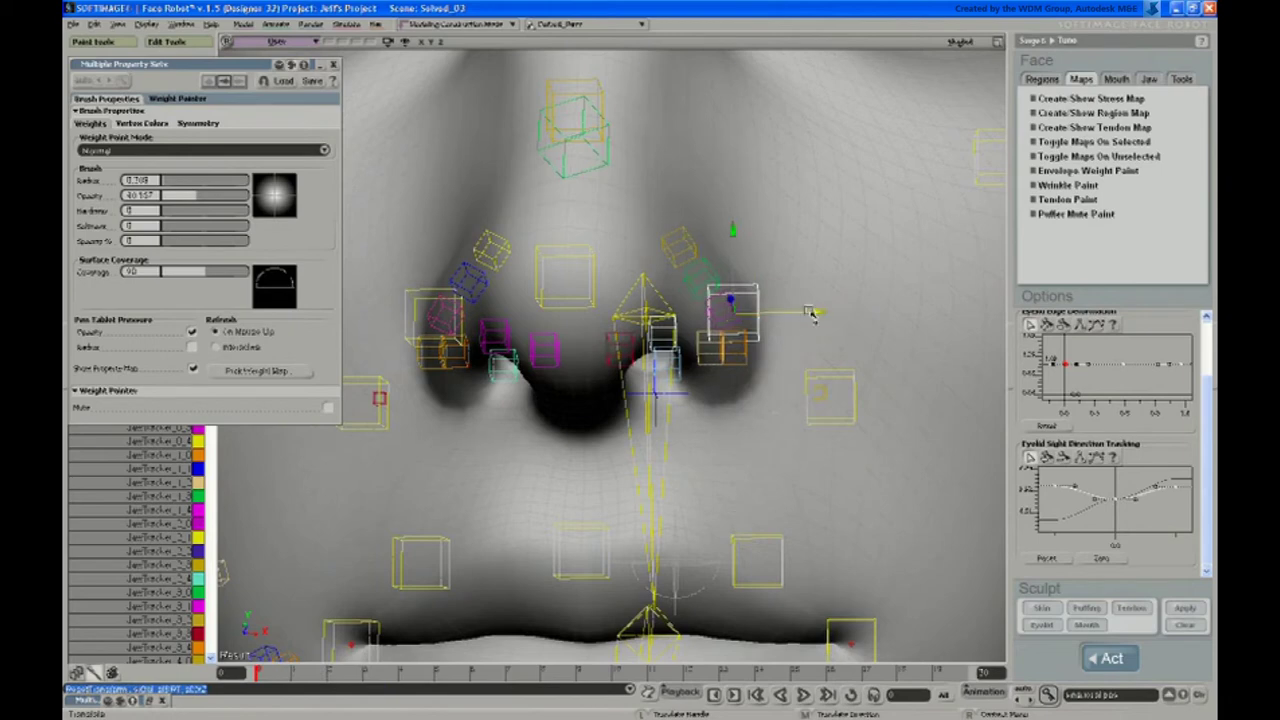
drag(829, 298, 800, 330)
key(ctrl+shift+r)
Resume weight painting on the head with brush opacity 100 and isolate the teal deformer of the right nostril
key(s)
middle_drag(635, 412, 442, 524)
drag(442, 524, 550, 508)
right_drag(550, 508, 569, 460)
click(811, 420)
key(s)
mouse_move(674, 423)
right_down()
mouse_move(652, 371)
mouse_move(674, 331)
mouse_move(691, 363)
mouse_move(672, 316)
right_up()
key(w)
double_click(230, 64)
click(119, 213)
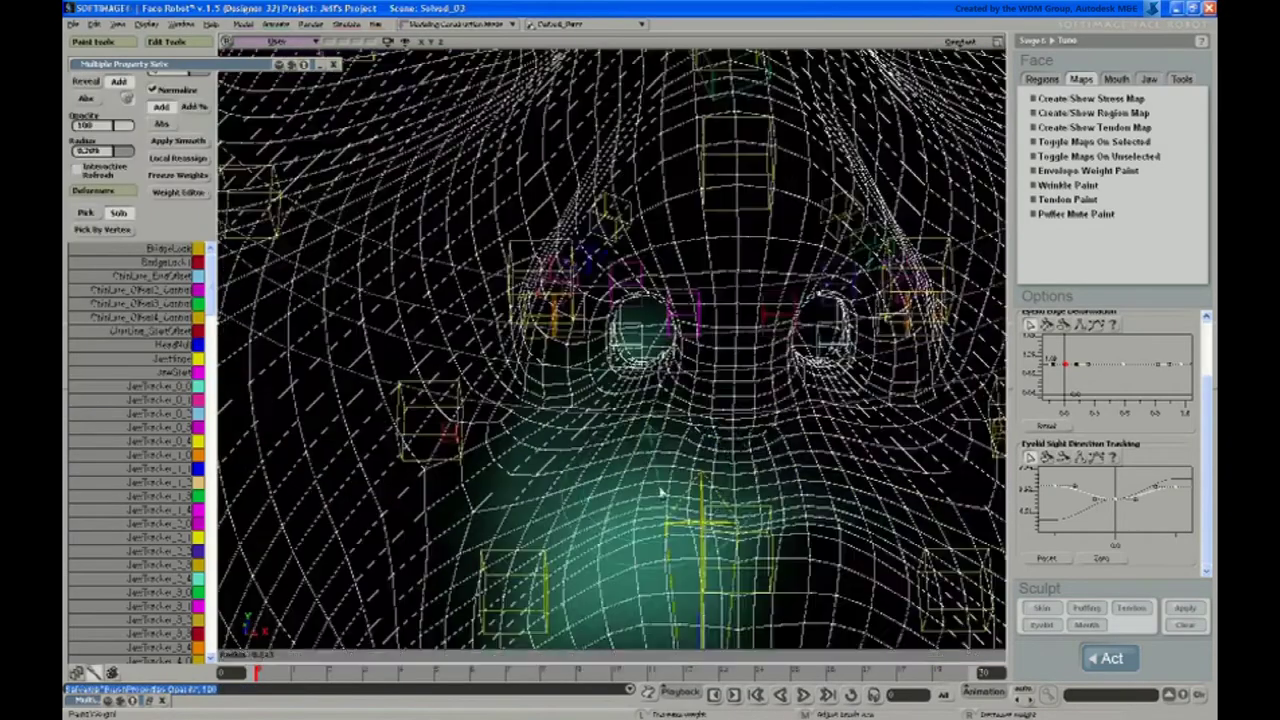
click(178, 158)
Enlarge the brush radius and clean up the stray weights of the right nostril's deformers, picking them in turn
click(700, 334)
key(d)
click(656, 282)
key(d)
click(550, 297)
scroll(600, 400, down, 5)
mouse_move(700, 600)
right_down()
mouse_move(540, 590)
mouse_move(525, 565)
mouse_move(550, 555)
right_up()
key(d)
click(556, 300)
scroll(620, 400, up, 5)
Pick the teal and magenta deformers on the right nostril rim and paint their weights around the nostril
key(d)
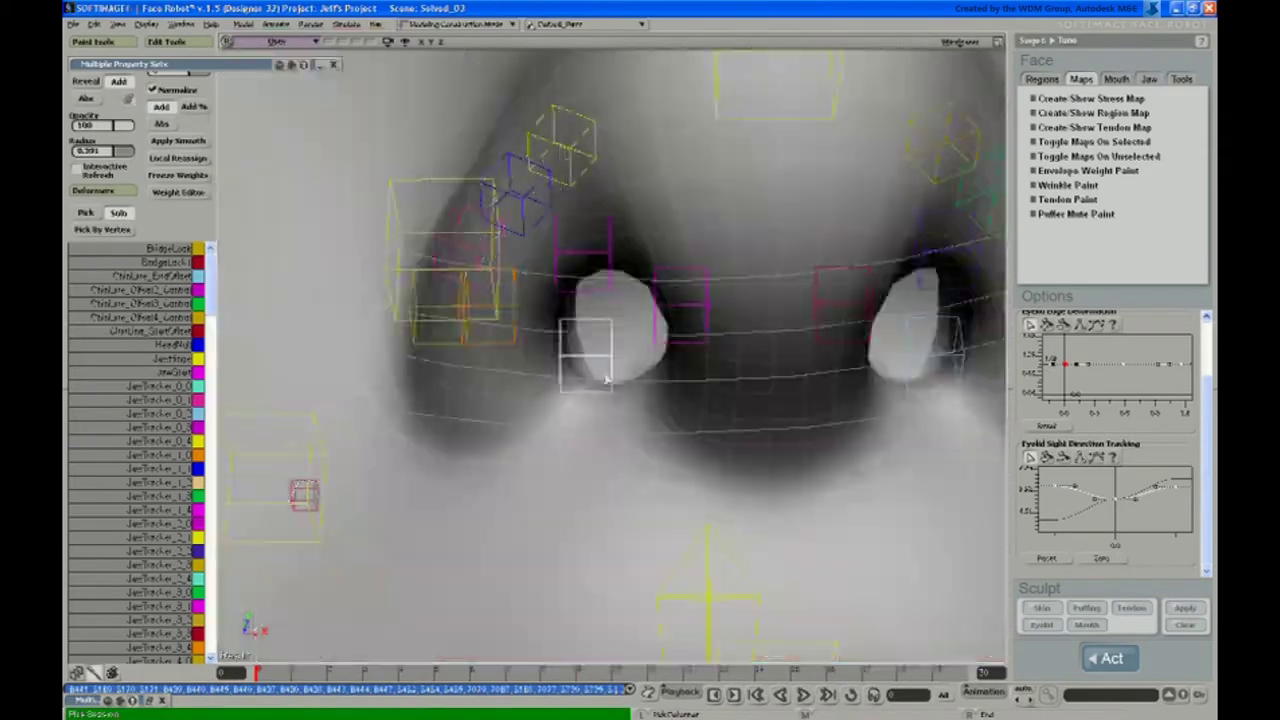
click(600, 365)
key(d)
click(588, 345)
key(d)
click(592, 268)
key(d)
click(450, 346)
mouse_move(452, 345)
right_down()
mouse_move(489, 333)
mouse_move(560, 350)
right_up()
Lower the brush opacity to 40.945 and smooth the combined weights around the right nostril
double_click(230, 65)
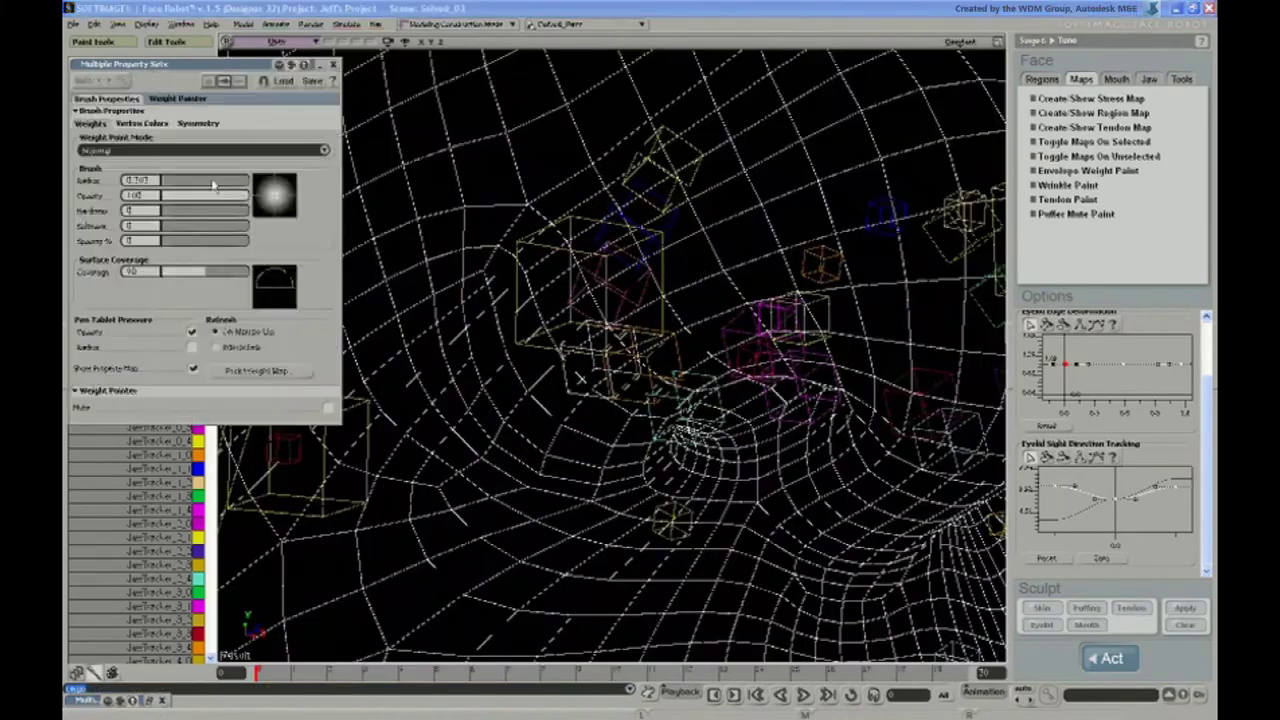
drag(238, 196, 194, 196)
drag(590, 370, 640, 290)
double_click(243, 70)
click(178, 141)
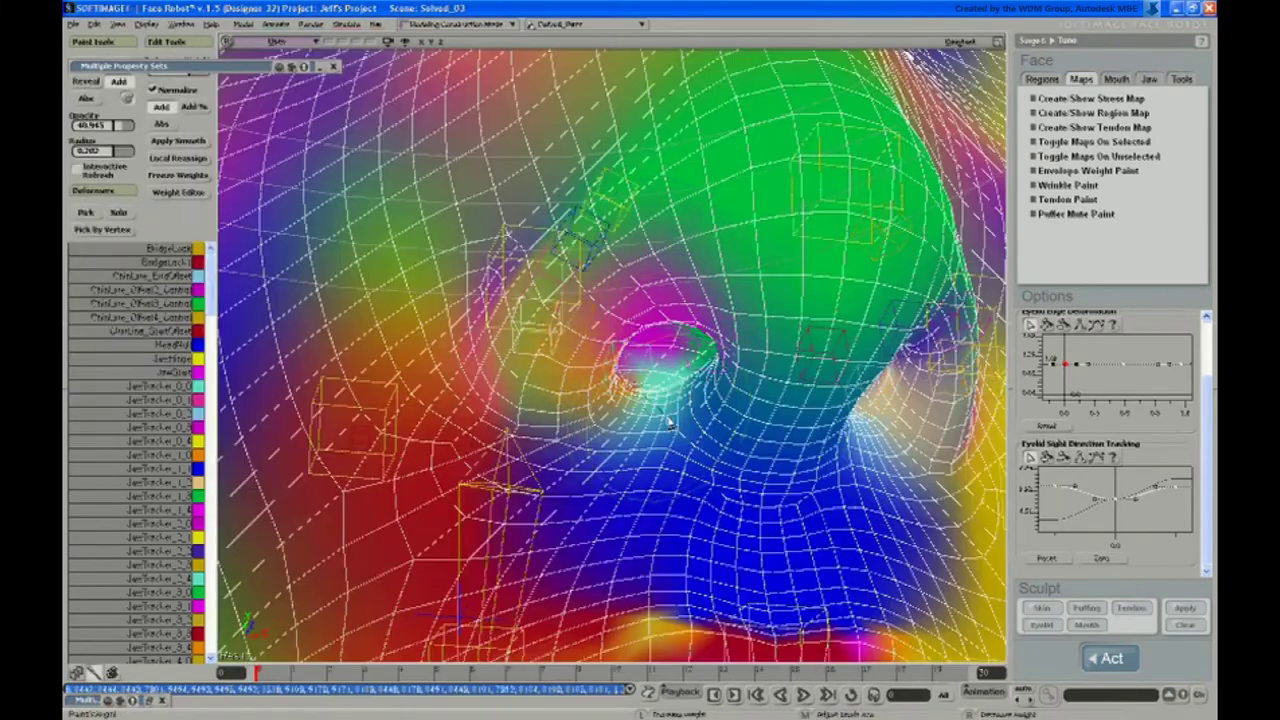
Pull the right nostril control outward to test the deformation
key(space)
click(498, 341)
key(v)
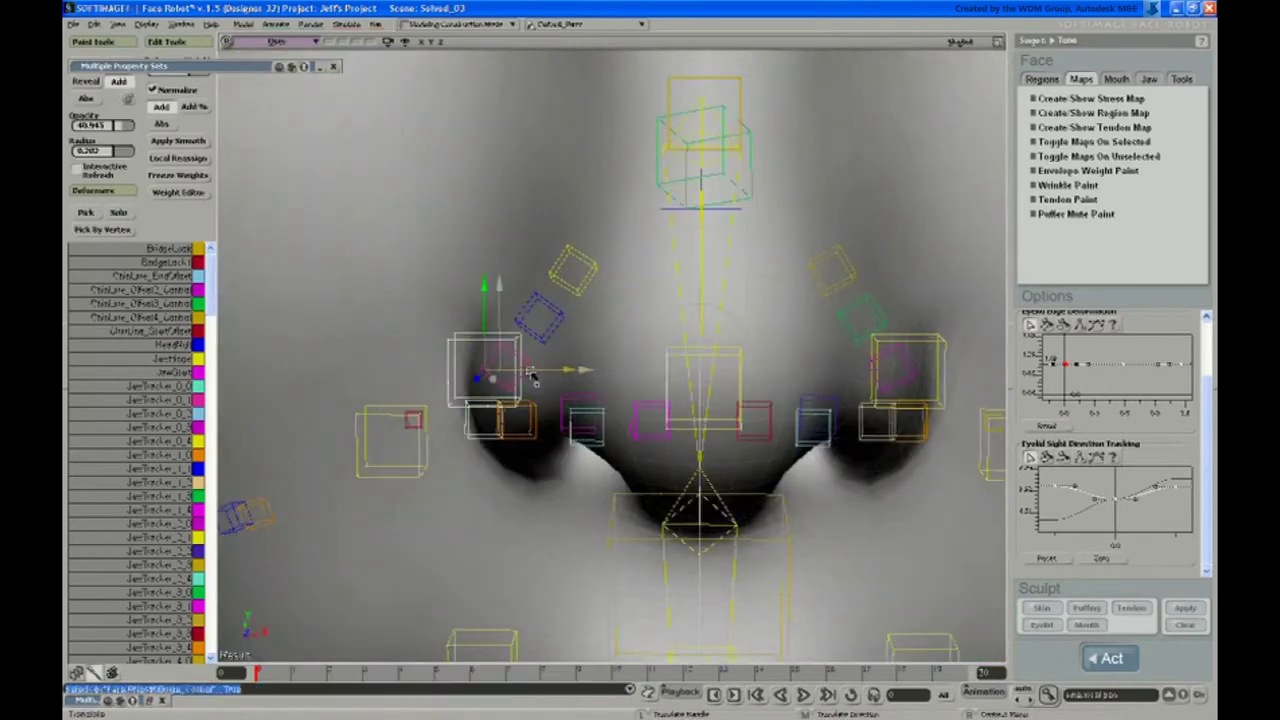
drag(517, 375, 489, 374)
Resize the brush and smooth the head's weights beneath the right side of the nose
key(space)
click(649, 468)
key(w)
mouse_move(624, 469)
middle_down()
mouse_move(640, 434)
mouse_move(657, 448)
middle_up()
mouse_move(671, 426)
mouse_down()
mouse_move(633, 436)
mouse_move(606, 424)
mouse_move(690, 436)
mouse_up()
Move the right nostril control around to check the smoothed weights from different angles, and reset it
key(space)
click(461, 325)
key(v)
drag(537, 362, 628, 405)
key(s)
right_drag(628, 405, 582, 338)
drag(546, 296, 588, 315)
key(ctrl+shift+r)
Return to envelope weight painting on the head with the nose and mouth in view
key(s)
middle_drag(647, 384, 660, 289)
right_drag(660, 289, 675, 389)
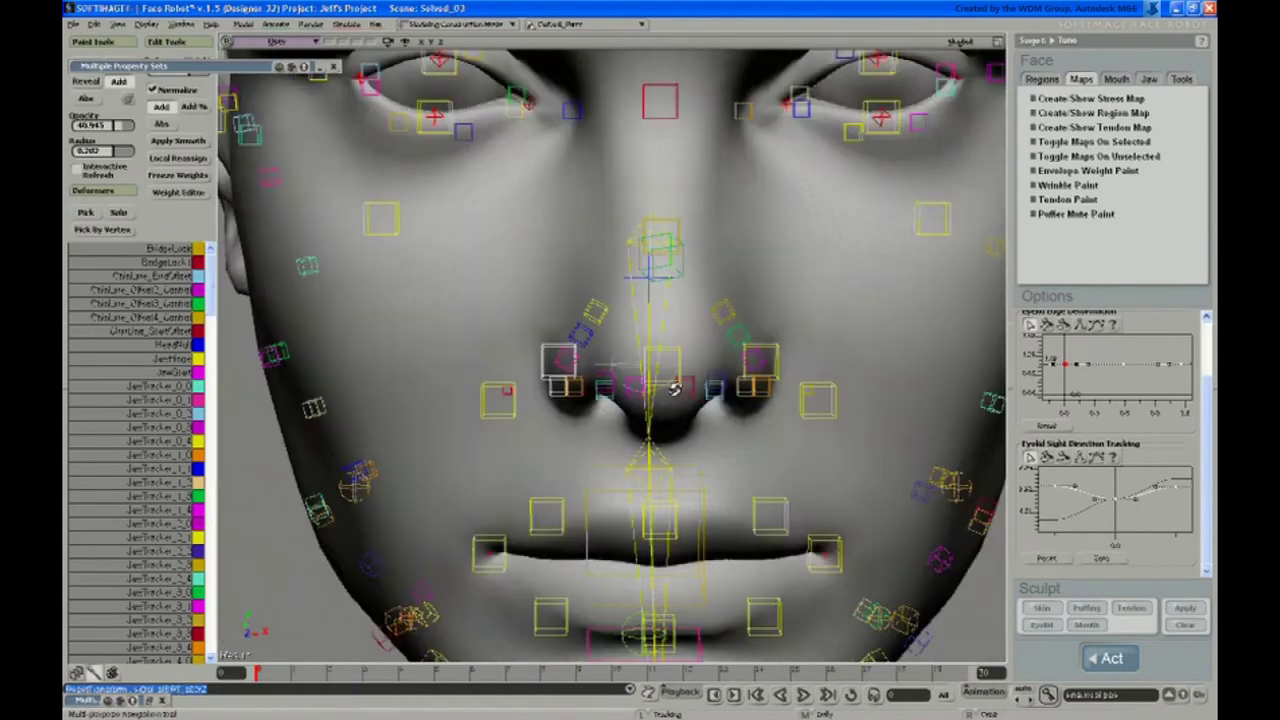
middle_drag(675, 390, 666, 400)
right_drag(656, 403, 652, 393)
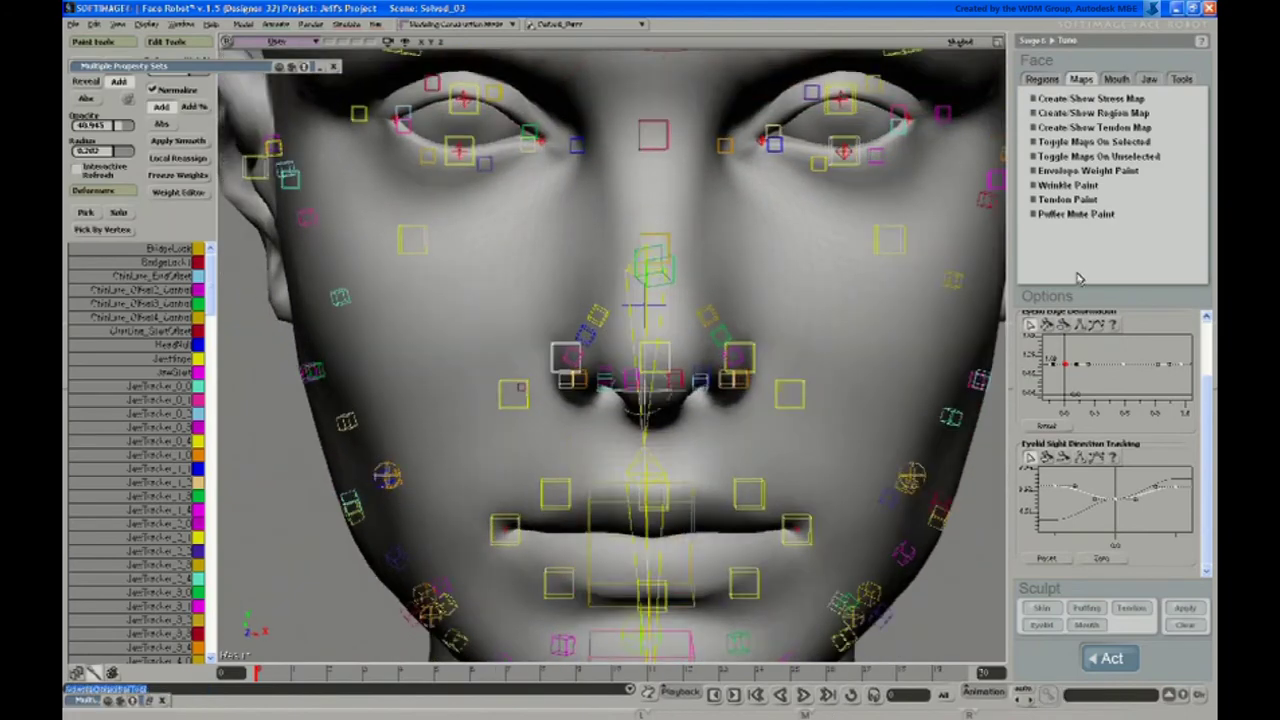
click(1092, 172)
mouse_move(737, 366)
middle_down()
mouse_move(691, 403)
mouse_move(723, 463)
middle_up()
key(w)
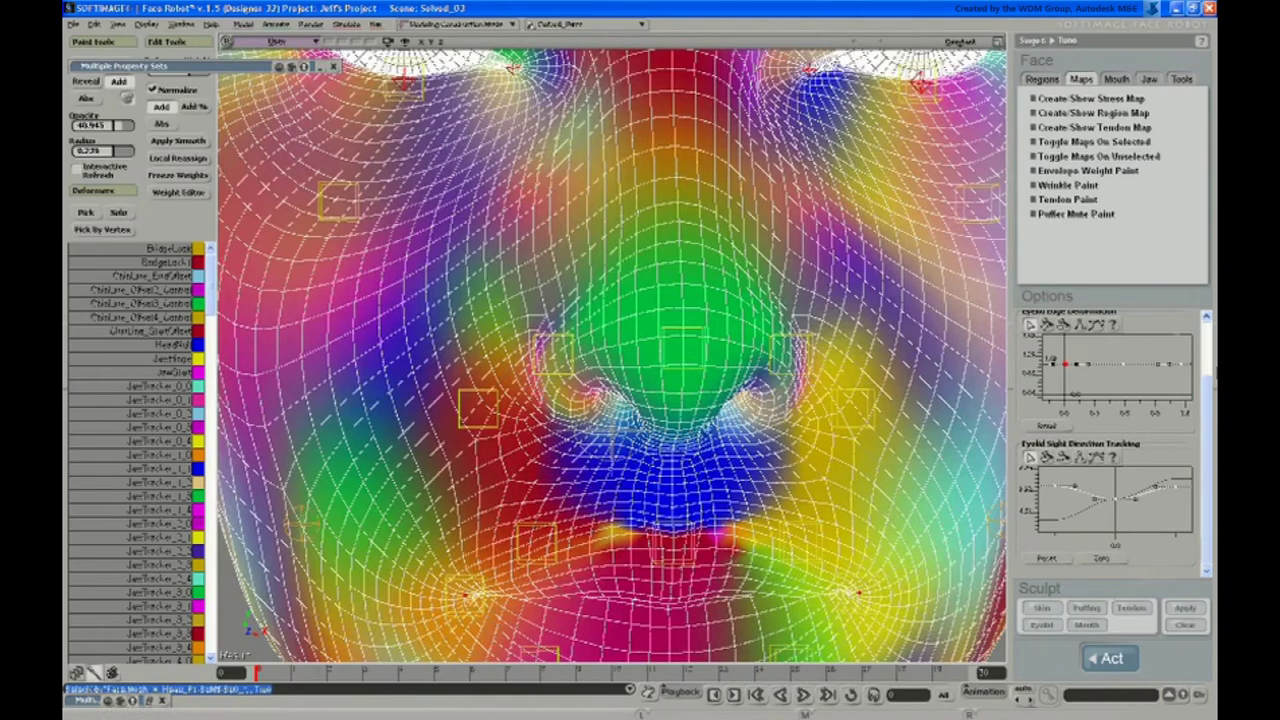
Reveal the main command panel and smooth the weights at the centre of the upper lip
click(1213, 387)
click(1198, 448)
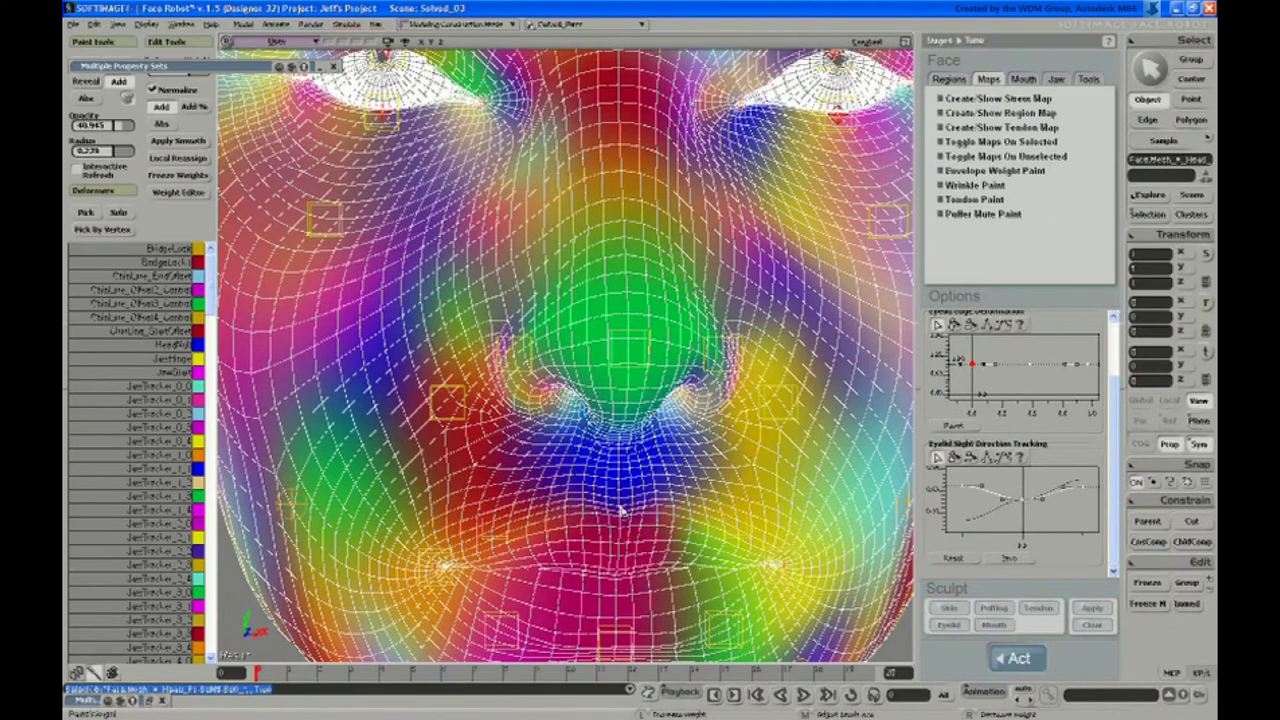
drag(620, 538, 632, 511)
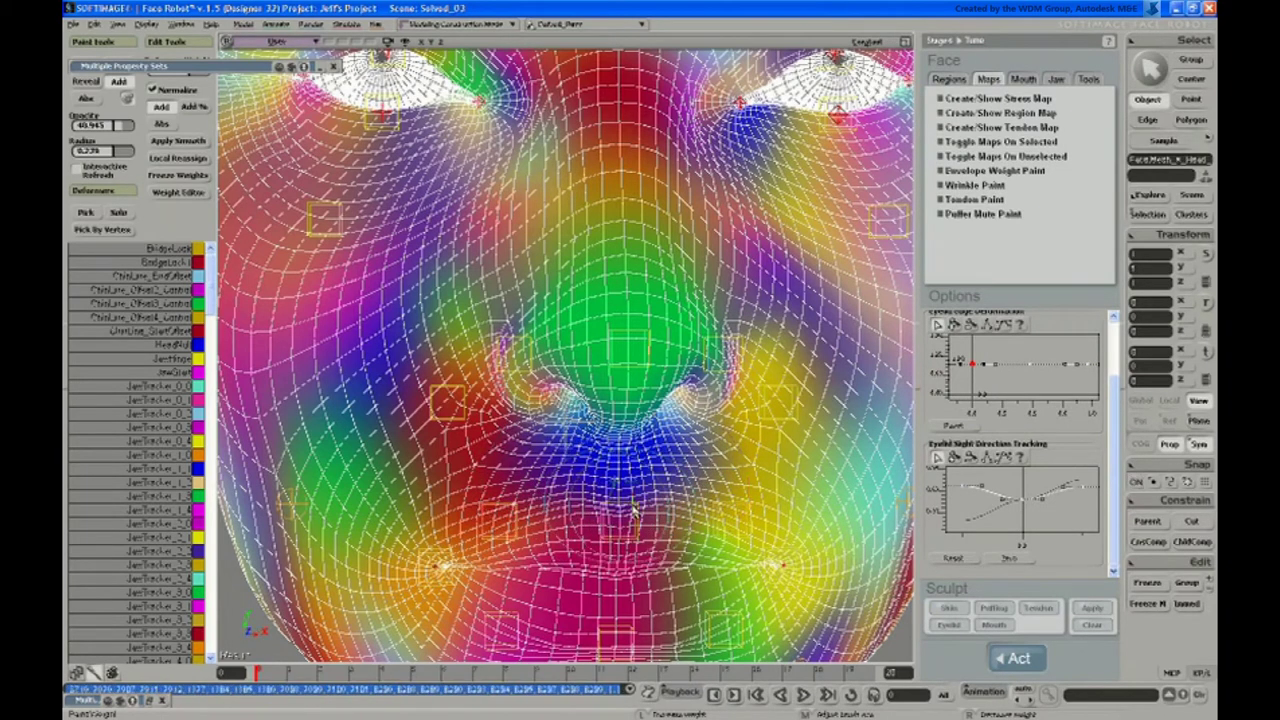
Raise the central upper lip control to test the deformation, and undo the move
key(space)
click(668, 534)
key(s)
right_drag(699, 504, 711, 486)
click(630, 534)
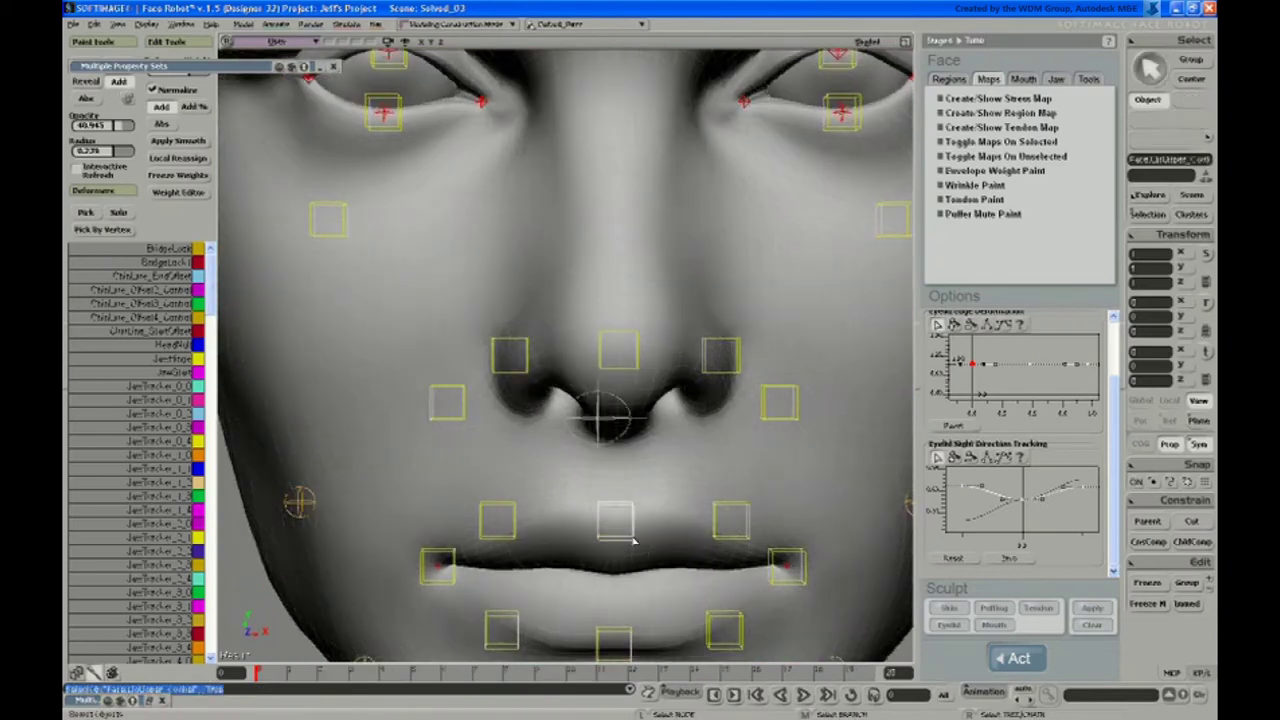
key(v)
drag(660, 488, 659, 454)
key(ctrl+z)
Select the nose tip control, move it to check the smoothed weights, and reset it
key(space)
click(639, 361)
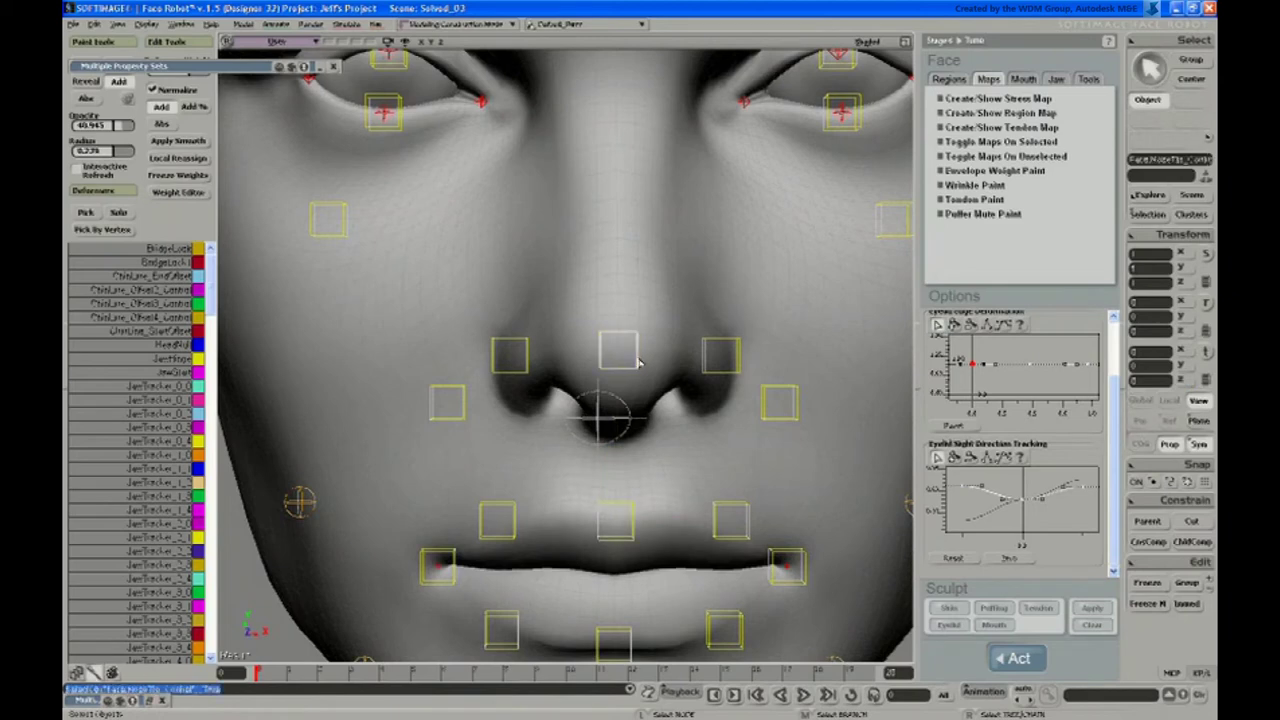
key(c)
key(v)
drag(646, 327, 675, 300)
key(ctrl+shift+r)
Move the left nostril bulge control up and outward to check the deformation, and reset it
key(space)
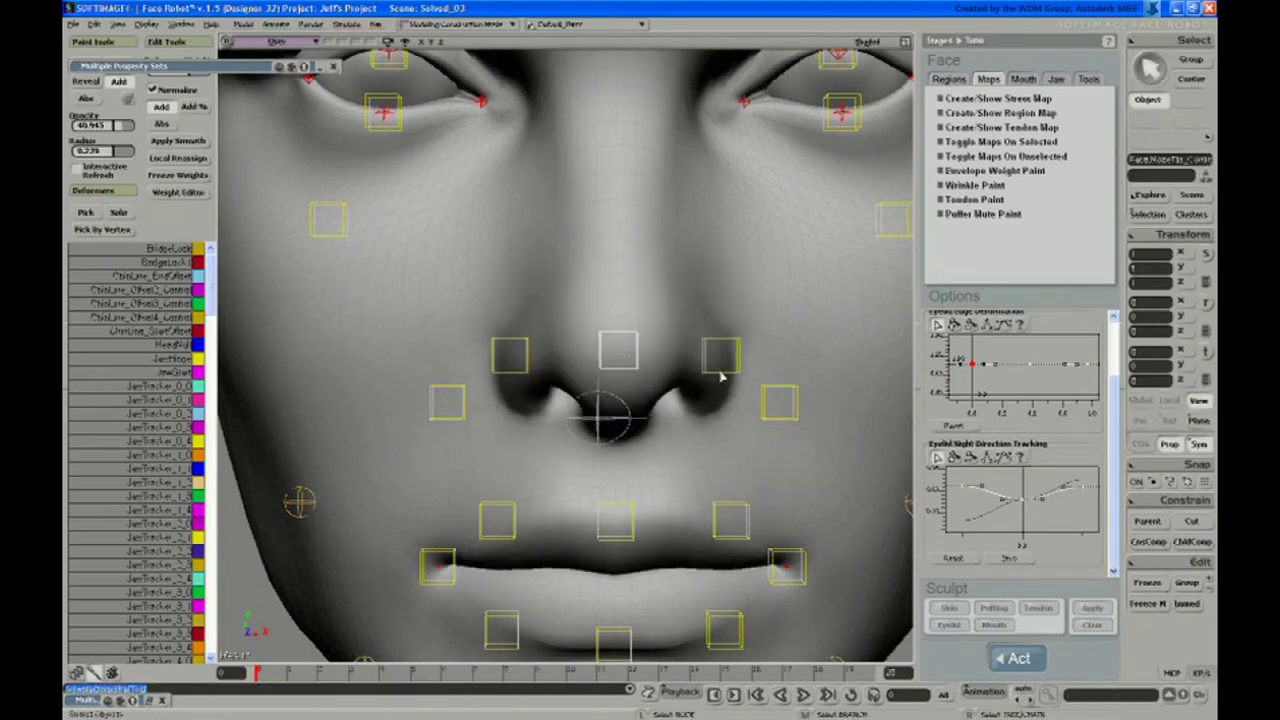
key(v)
drag(756, 315, 810, 280)
key(ctrl+shift+r)
key(ctrl+z)
Open the NostrilBulgeInfluence properties of the left nostril bulge control and move the property page clear of the tool panel
key(space)
key(s)
middle_drag(604, 367, 630, 380)
right_drag(630, 380, 599, 381)
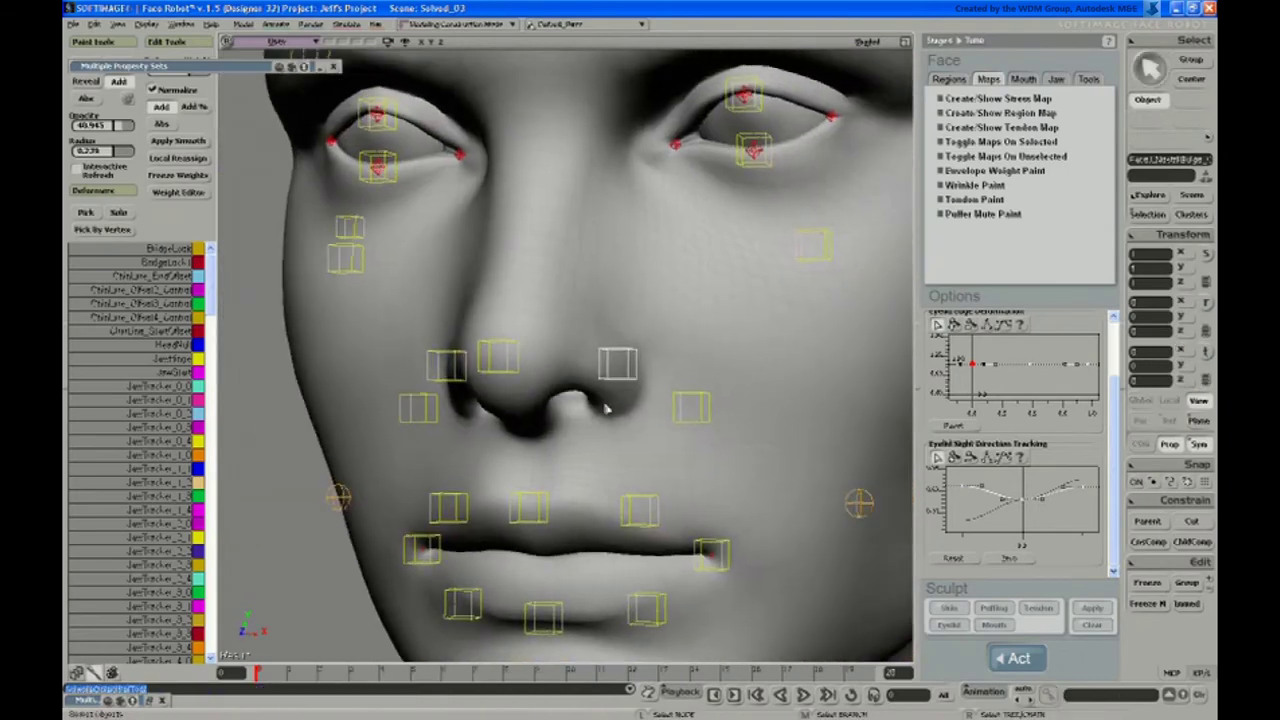
click(1147, 215)
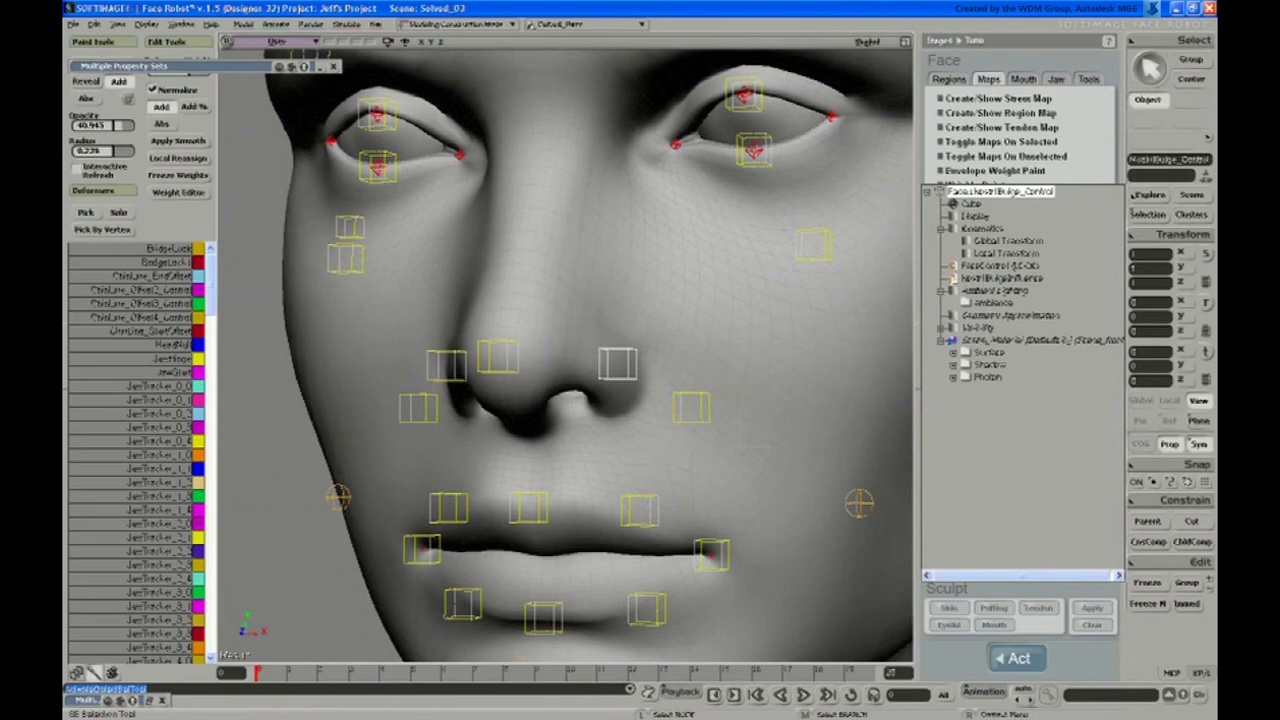
click(953, 280)
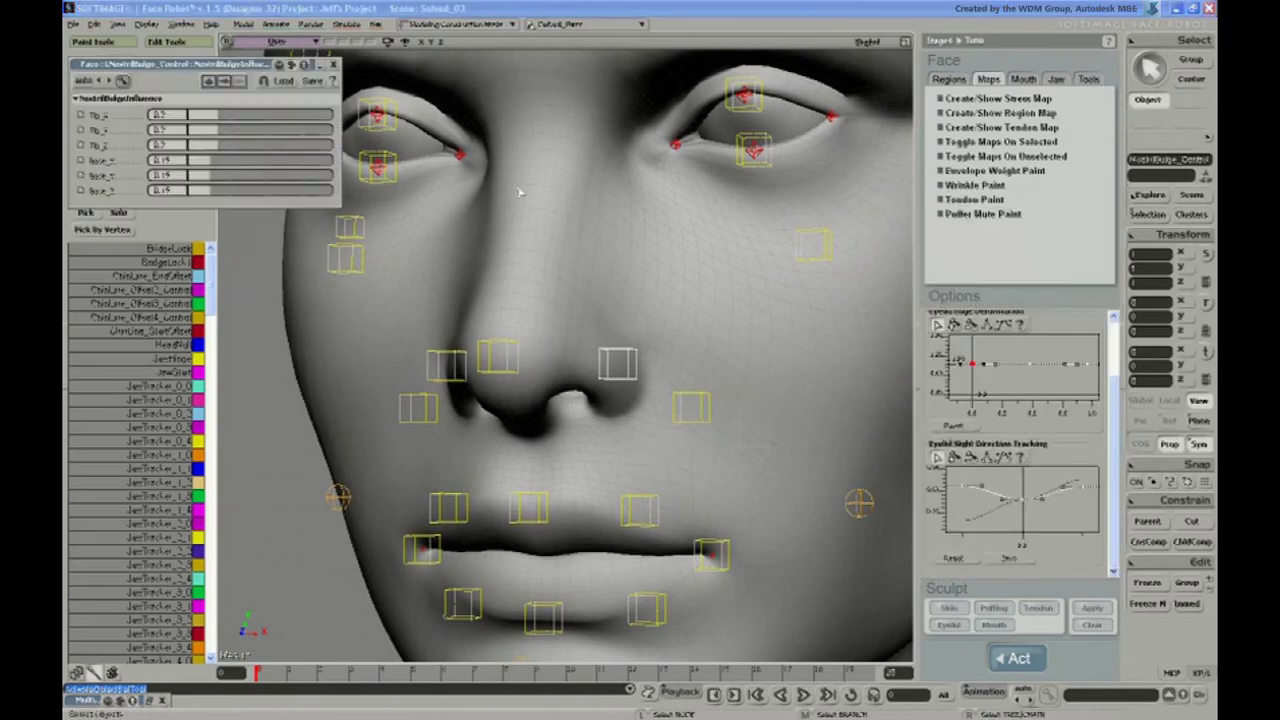
drag(247, 67, 465, 76)
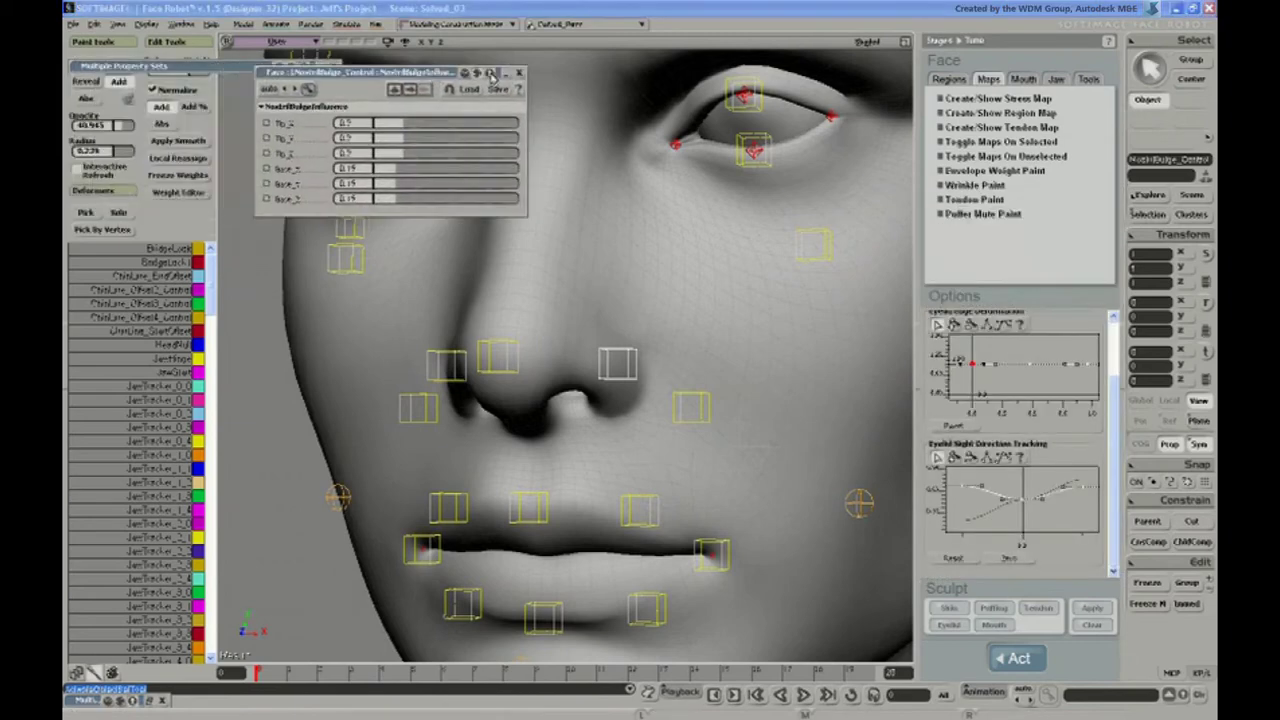
Switch the viewport display to Textured with the nose in close view
scroll(608, 300, up, 3)
click(866, 42)
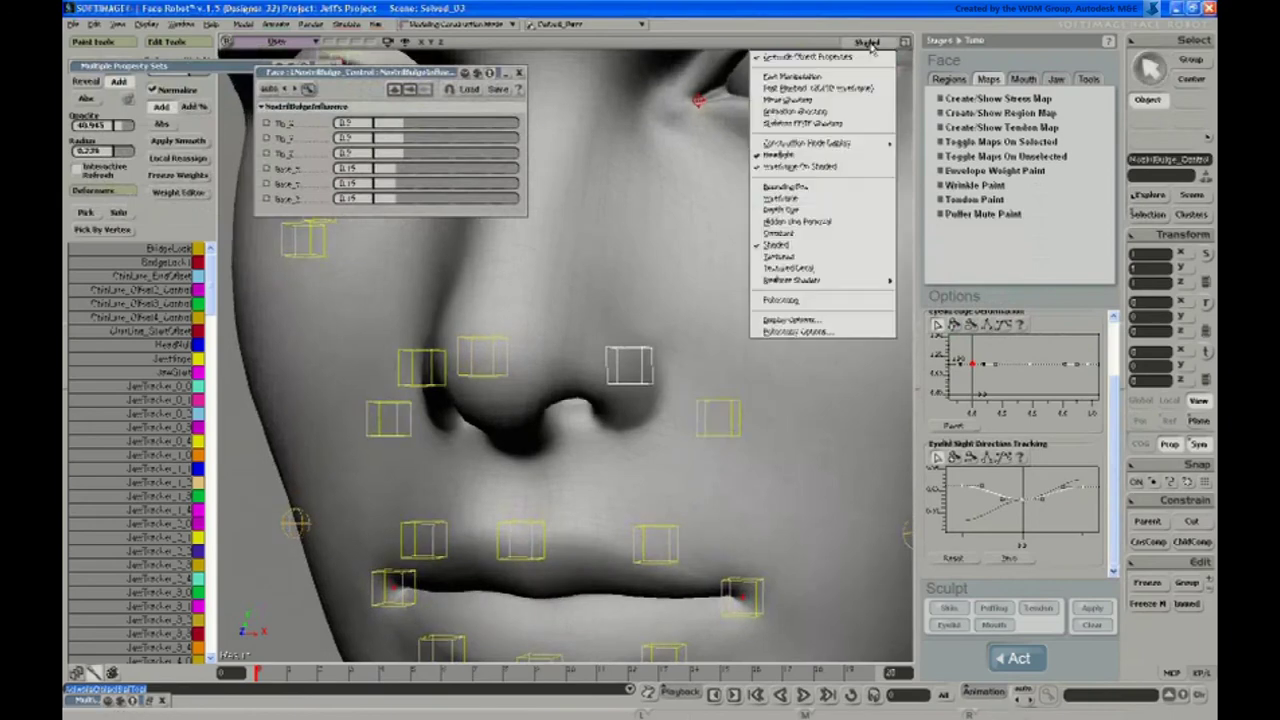
click(843, 257)
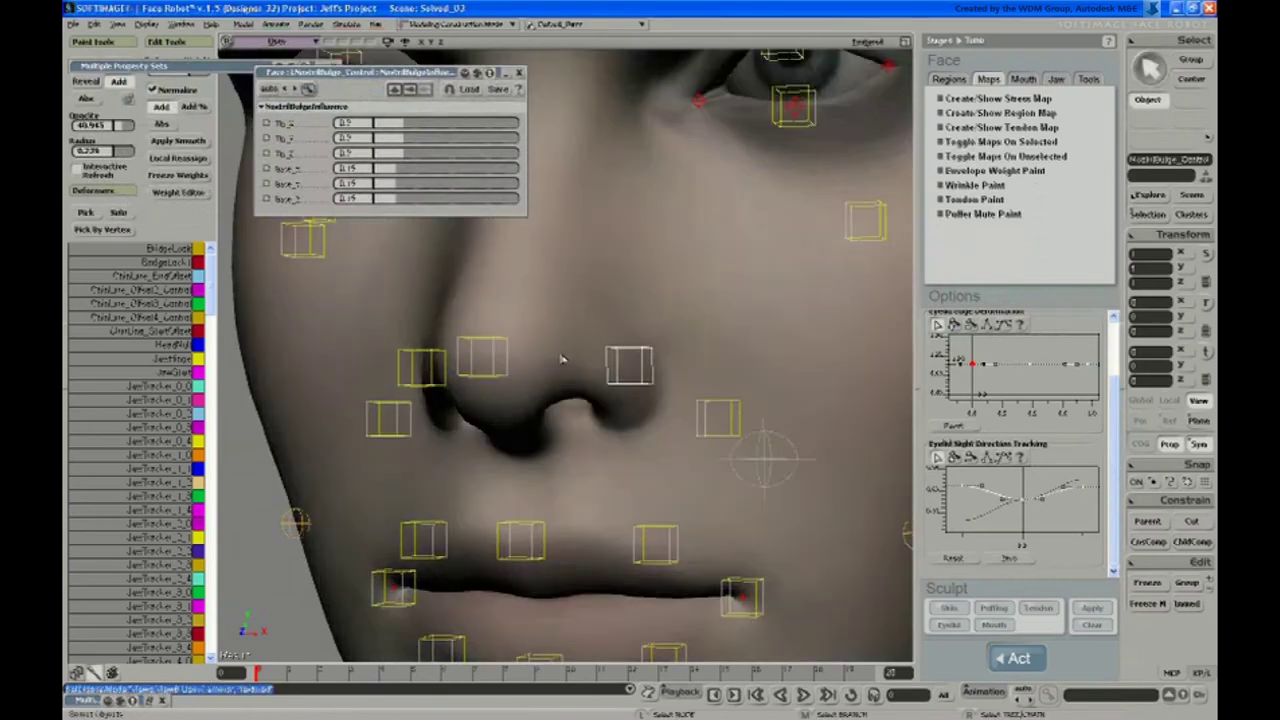
Move the nose tip control to check its influence on the nostril bulge control, and reset it
right_drag(698, 436, 709, 431)
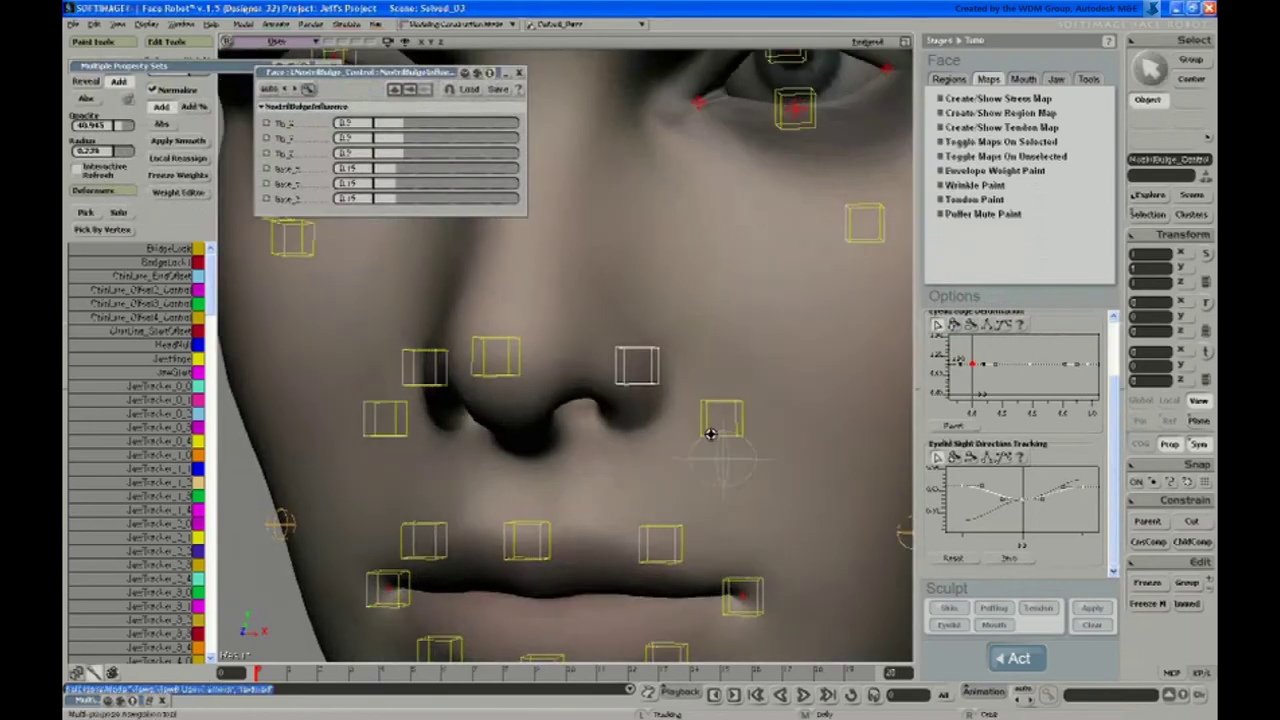
click(517, 376)
key(v)
mouse_move(519, 323)
mouse_down()
mouse_move(530, 321)
mouse_move(507, 326)
mouse_move(516, 334)
mouse_up()
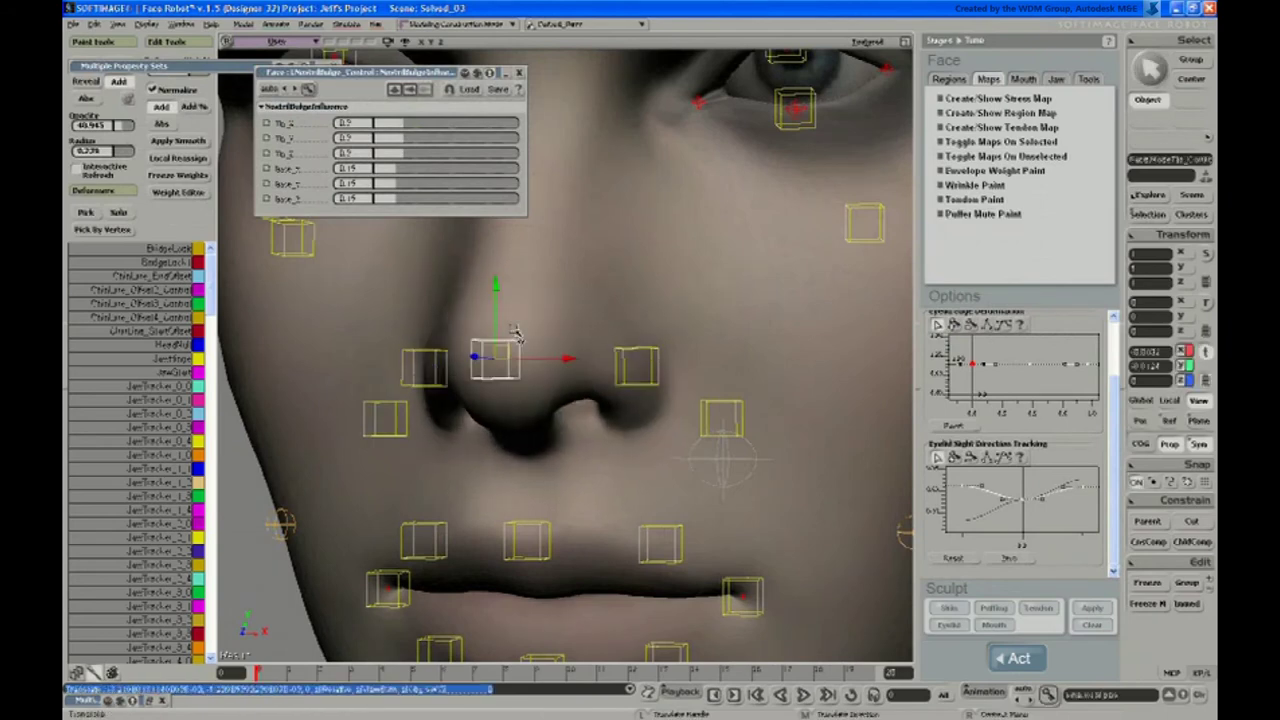
key(ctrl+shift+r)
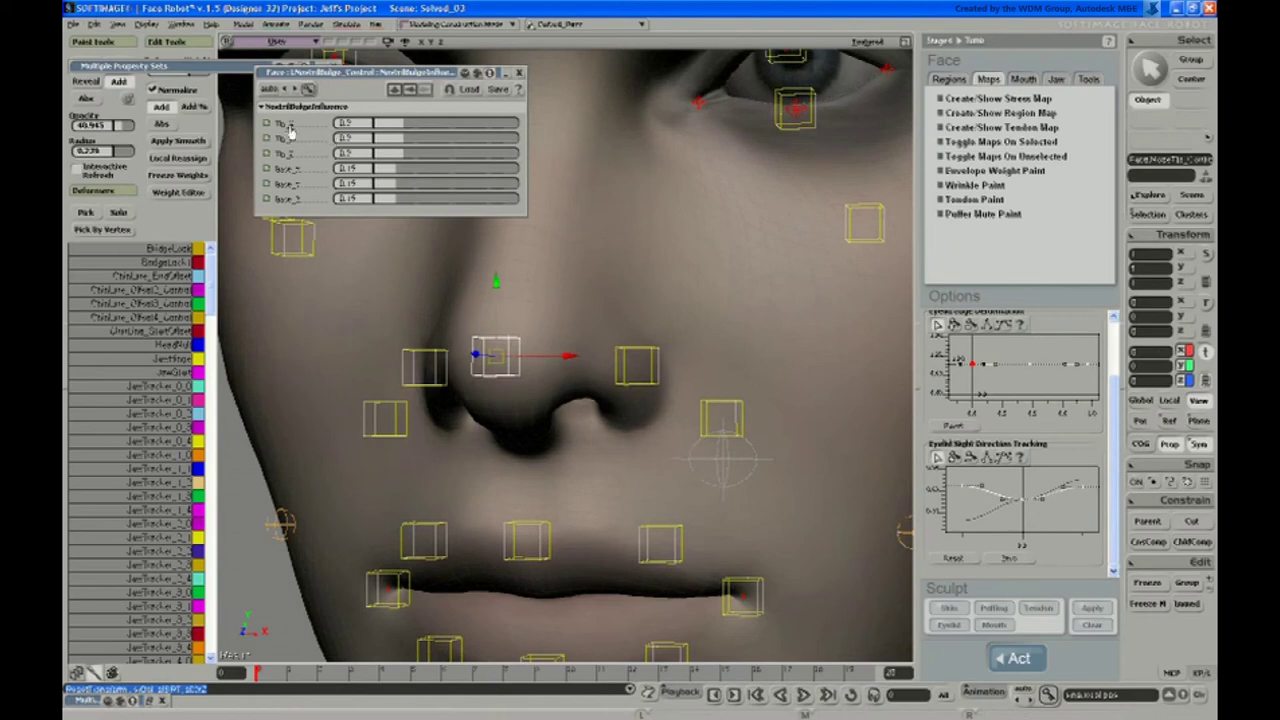
Set the nostril bulge's Tip X, Y and Z influences to 0, test by moving the nose tip control, and undo that move
click(382, 126)
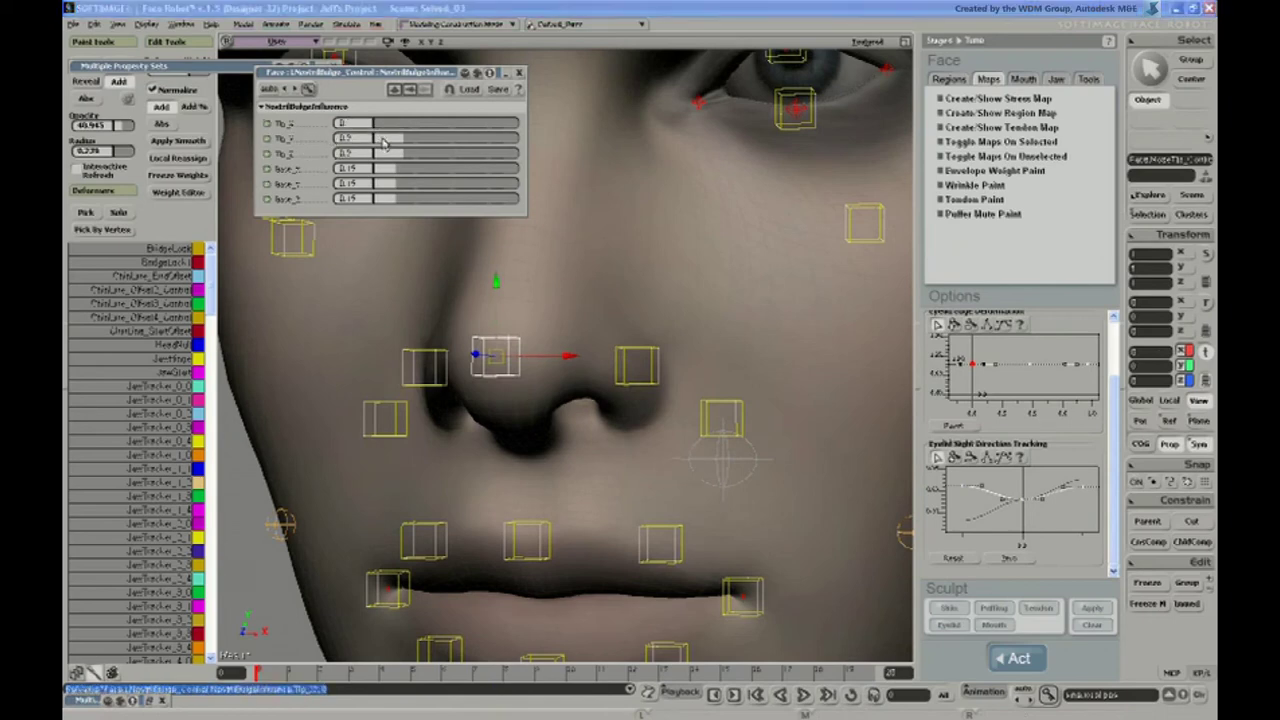
click(380, 156)
mouse_move(530, 308)
mouse_down()
mouse_move(540, 311)
mouse_move(517, 304)
mouse_move(551, 310)
mouse_move(522, 315)
mouse_move(534, 295)
mouse_move(532, 333)
mouse_move(531, 322)
mouse_move(567, 326)
mouse_move(553, 326)
mouse_move(555, 312)
mouse_up()
key(ctrl+z)
key(space)
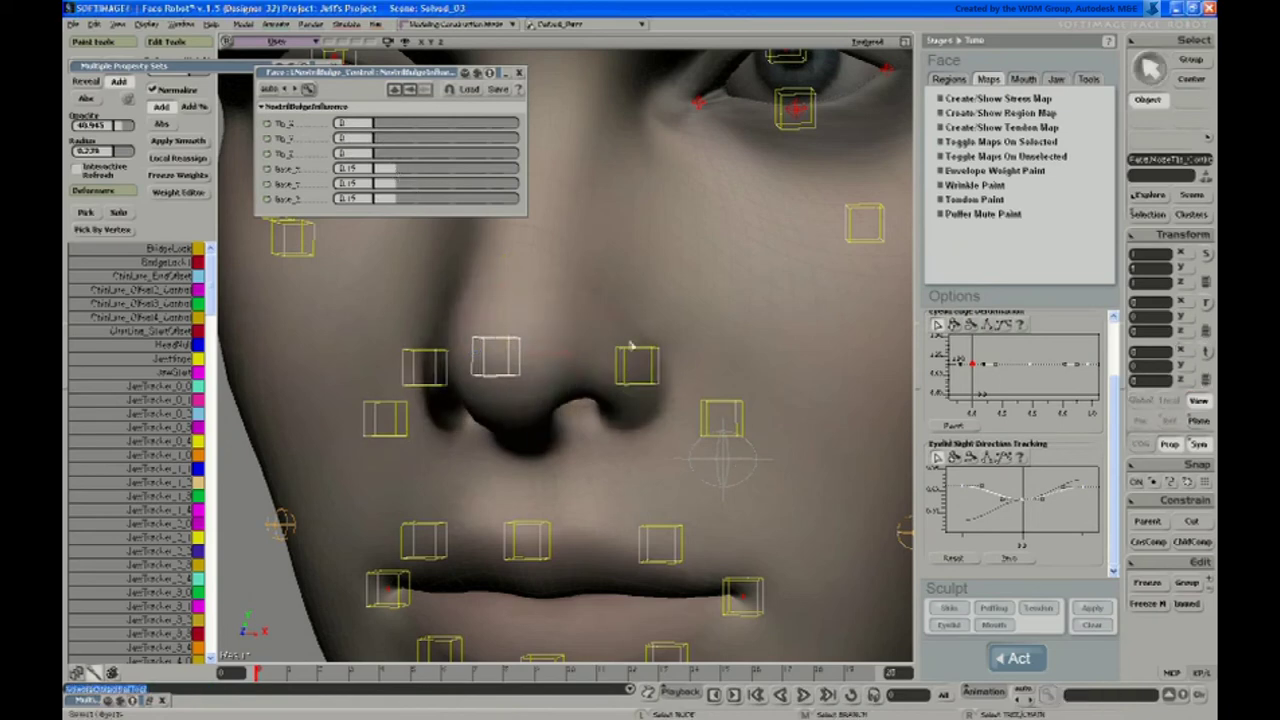
Set the nostril bulge's Base X, Y and Z influences to 0, testing with moves of the left nostril base control
click(709, 406)
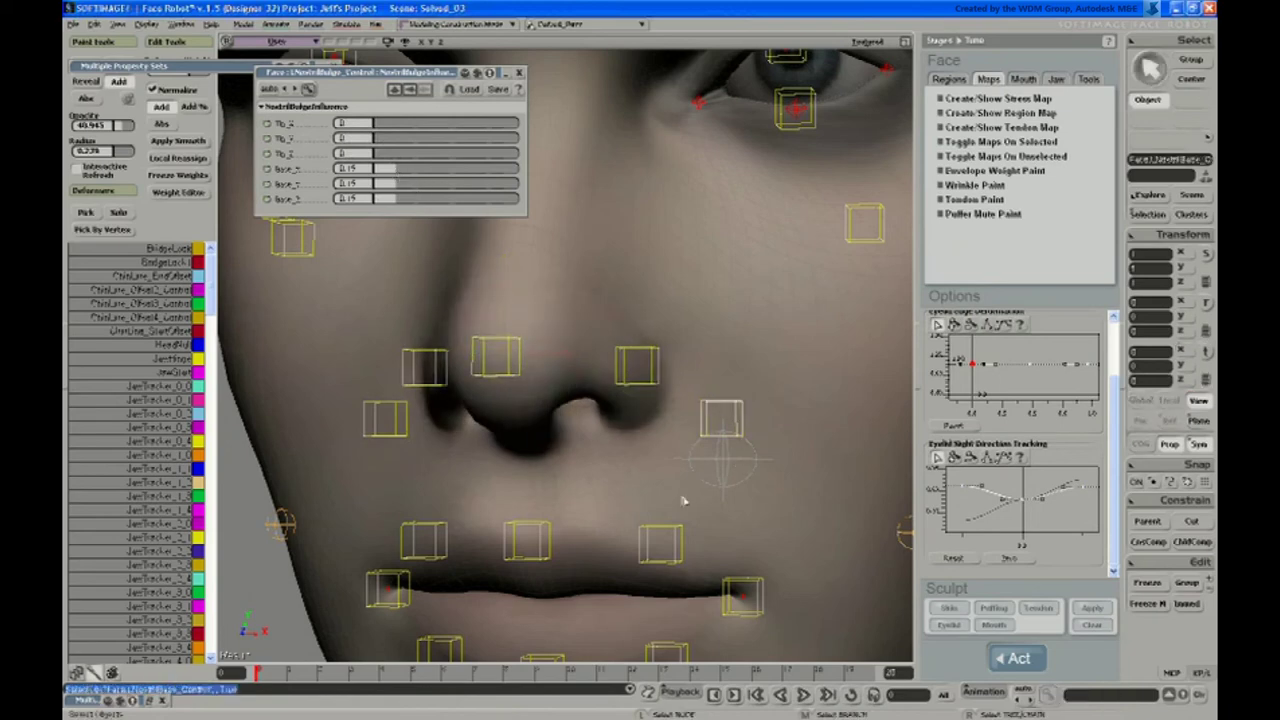
click(1205, 352)
drag(753, 352, 751, 391)
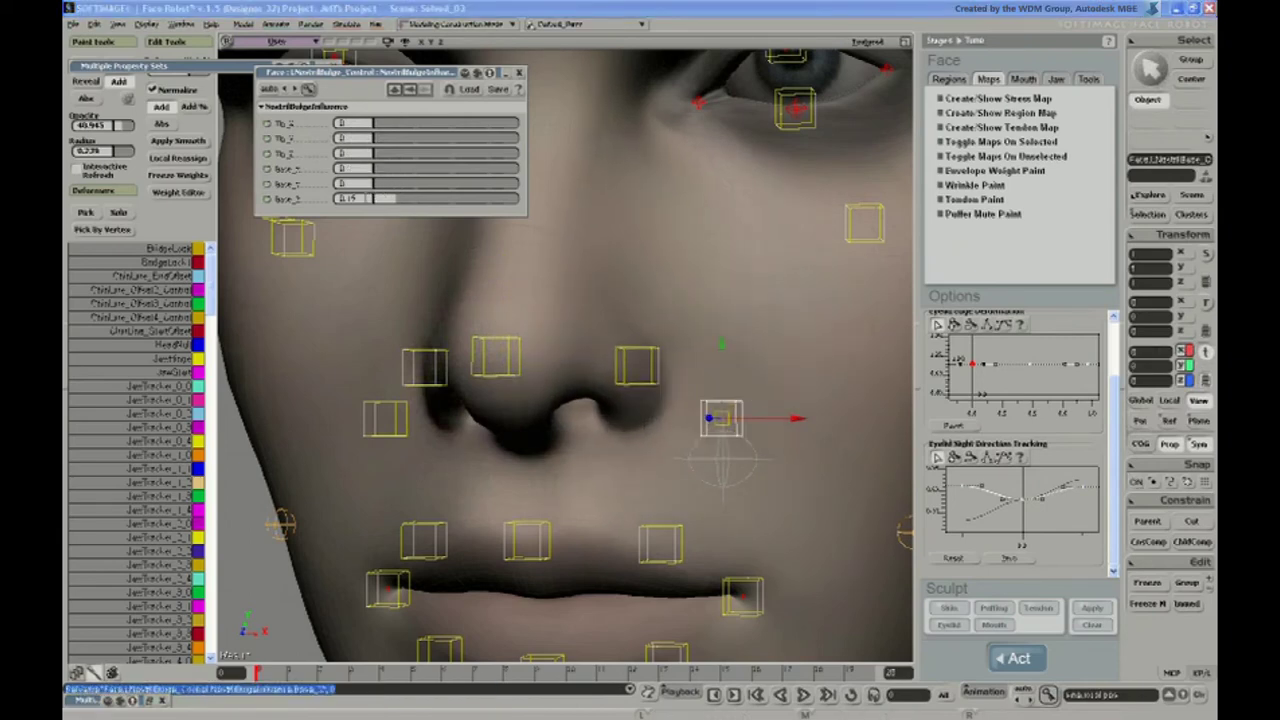
drag(774, 383, 772, 352)
key(ctrl+shift+r)
Undo the nostril base test moves and the changes to the Base X, Y, Z and Tip Z influences
key(ctrl+z)
key(ctrl+z)
key(ctrl+z)
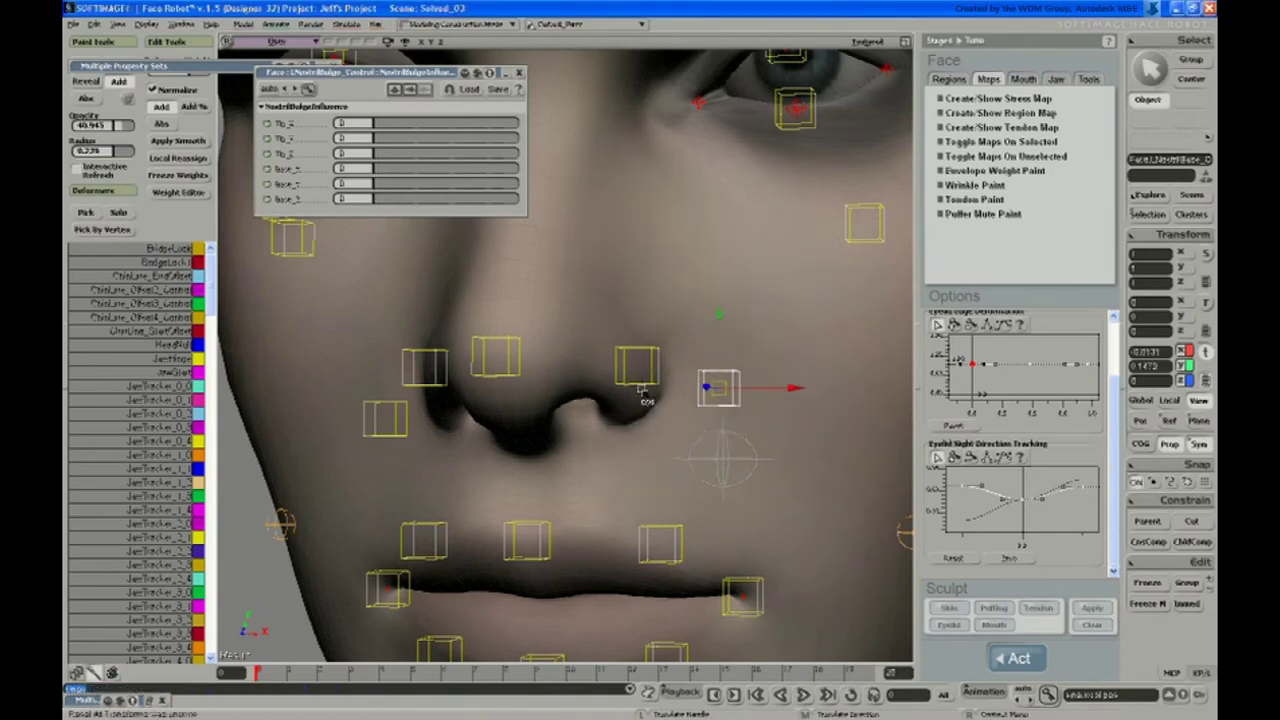
key(ctrl+z)
key(ctrl+z)
key(ctrl+z)
key(ctrl+z)
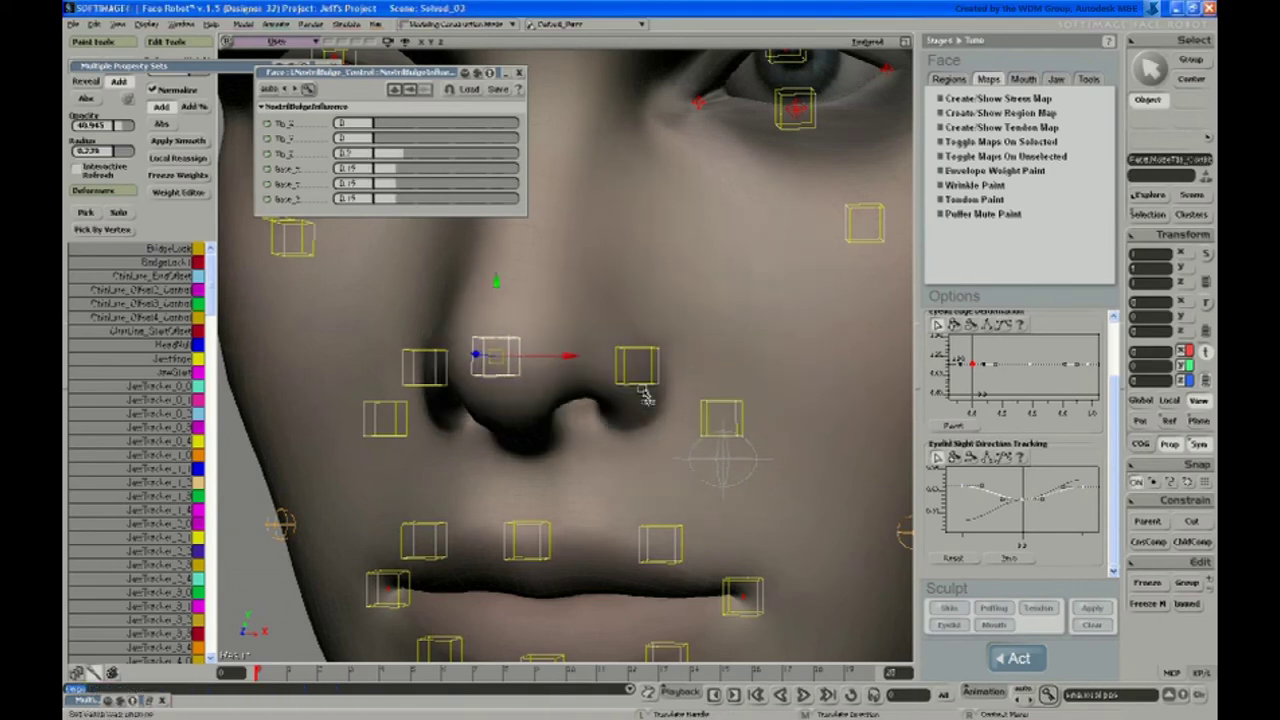